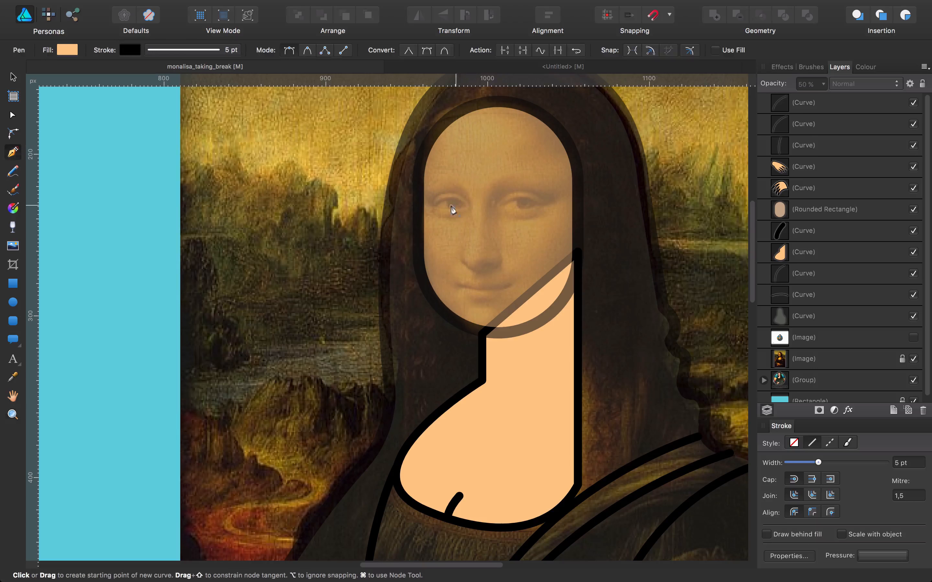
# Trace the left eyebrow as a straight segment and continue down the nose and around its tip as one open Pen curve
pyautogui.click(429, 192)
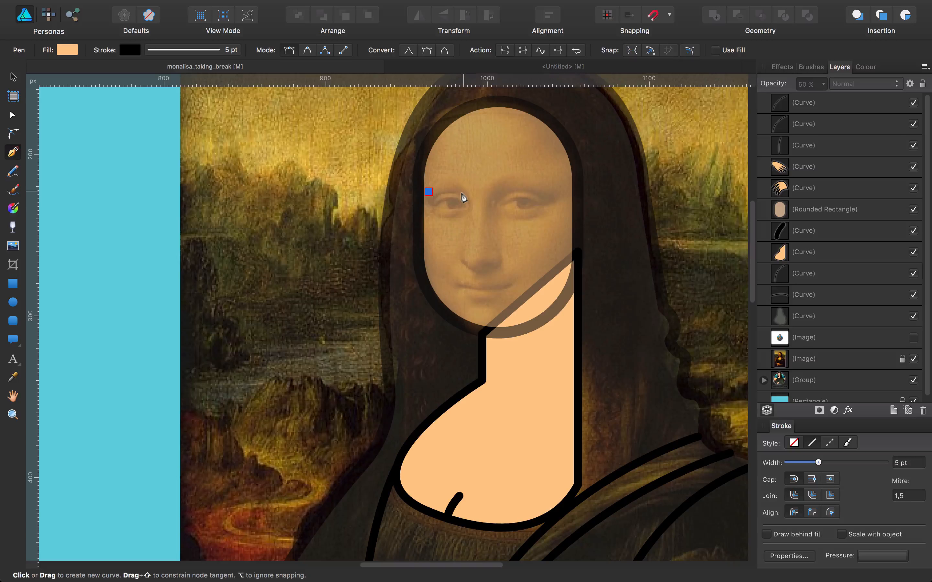
pyautogui.click(466, 193)
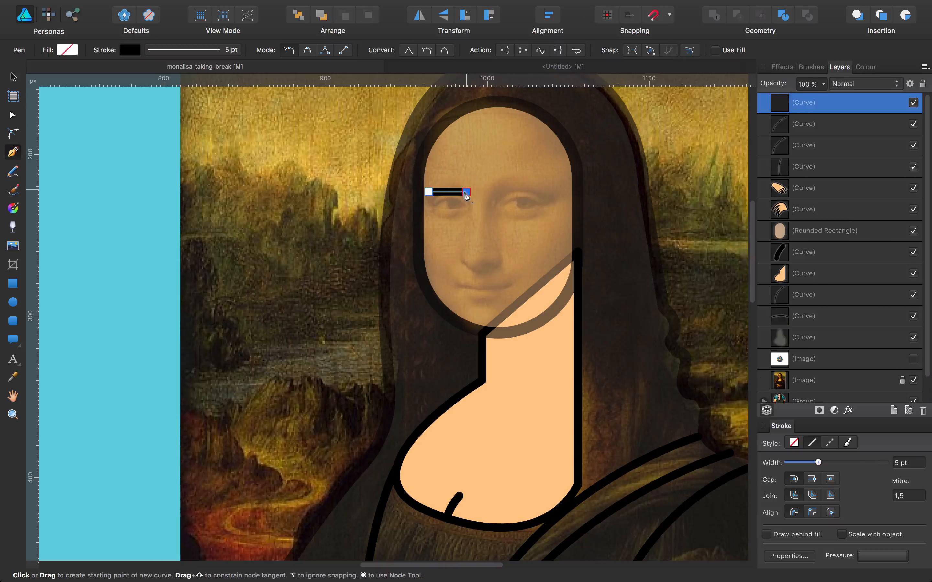
pyautogui.click(466, 192)
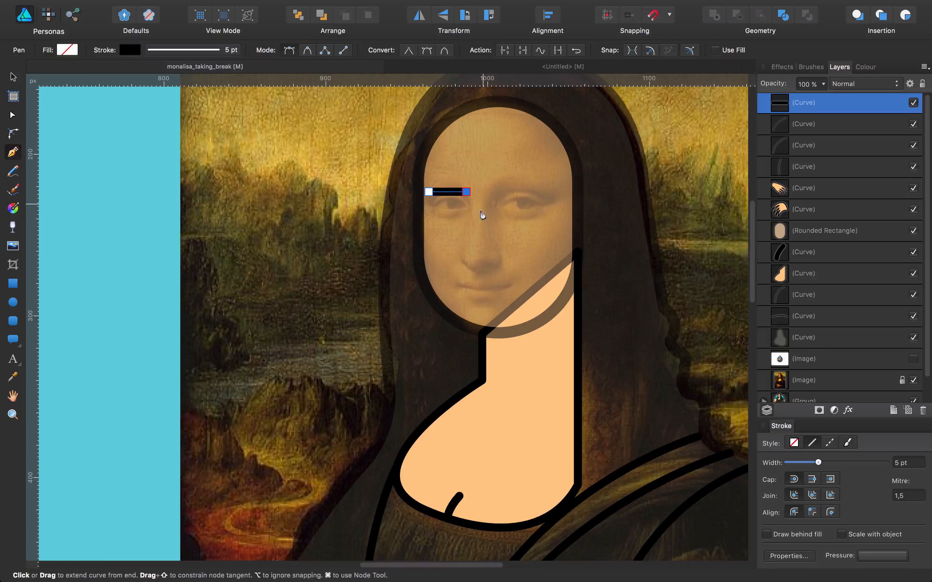
pyautogui.moveTo(463, 253)
pyautogui.mouseDown()
pyautogui.moveTo(453, 274)
pyautogui.moveTo(470, 262)
pyautogui.mouseUp()
pyautogui.keyDown('alt'); pyautogui.click(463, 253); pyautogui.keyUp('alt')
pyautogui.keyDown('alt'); pyautogui.click(465, 264); pyautogui.keyUp('alt')
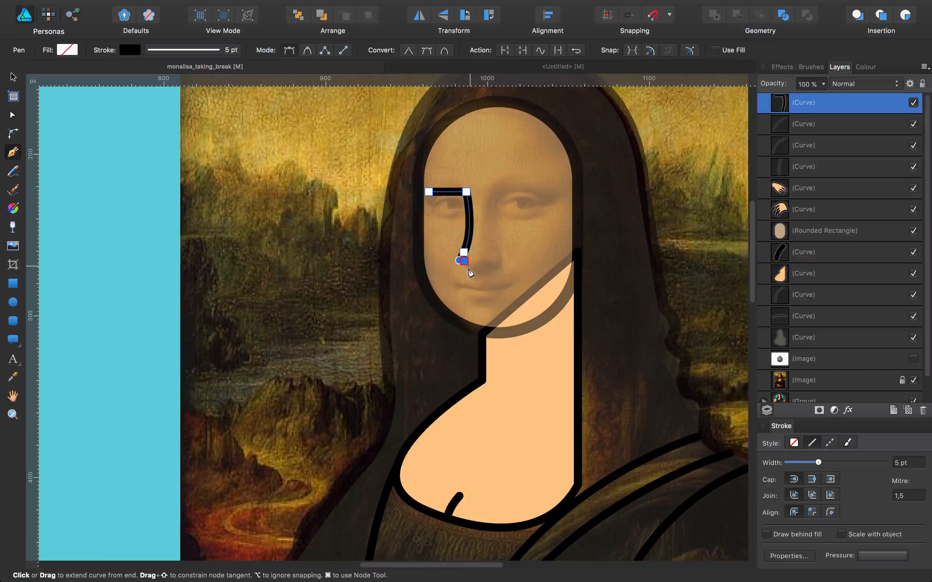
pyautogui.click(472, 267)
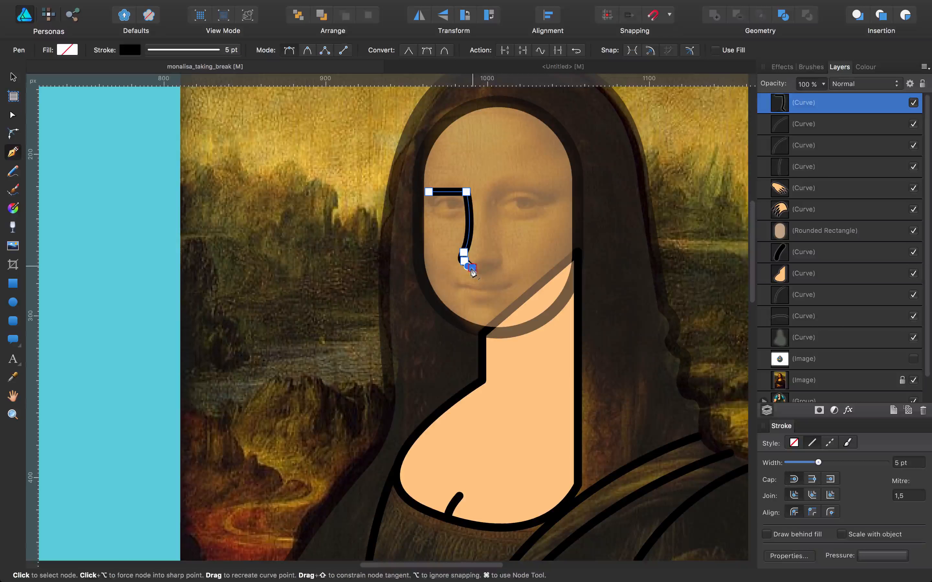
pyautogui.moveTo(486, 261); pyautogui.dragTo(493, 262)
pyautogui.keyDown('alt'); pyautogui.click(484, 265); pyautogui.keyUp('alt')
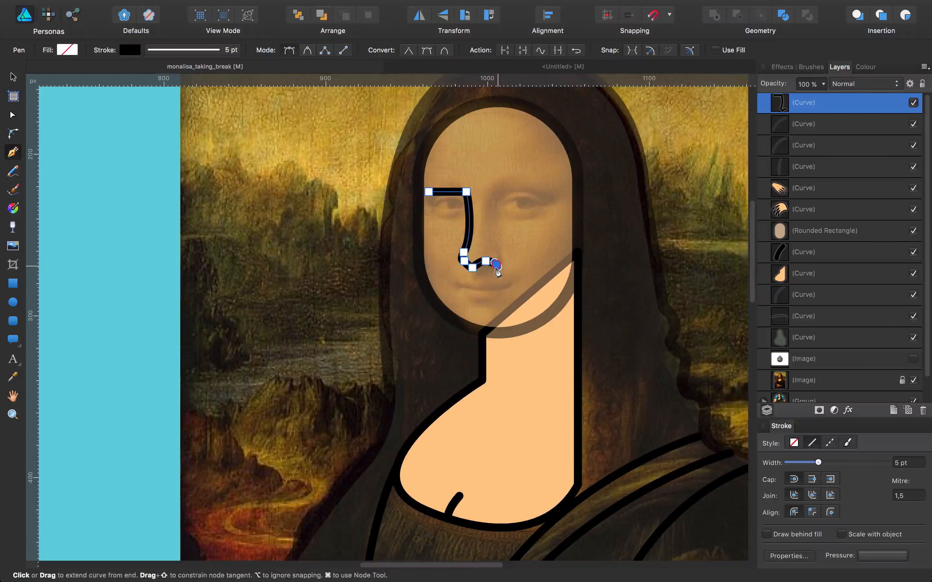
pyautogui.click(496, 266)
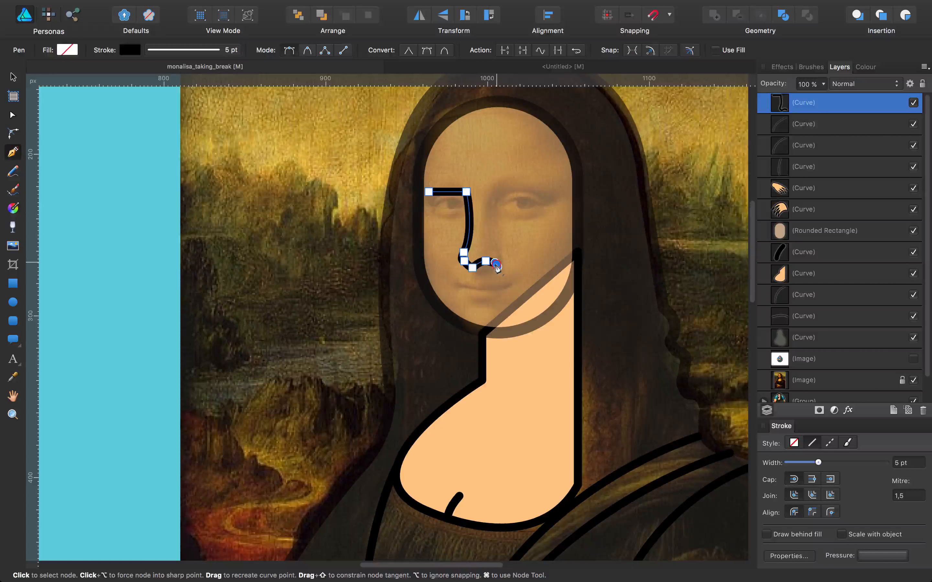
pyautogui.press('z')
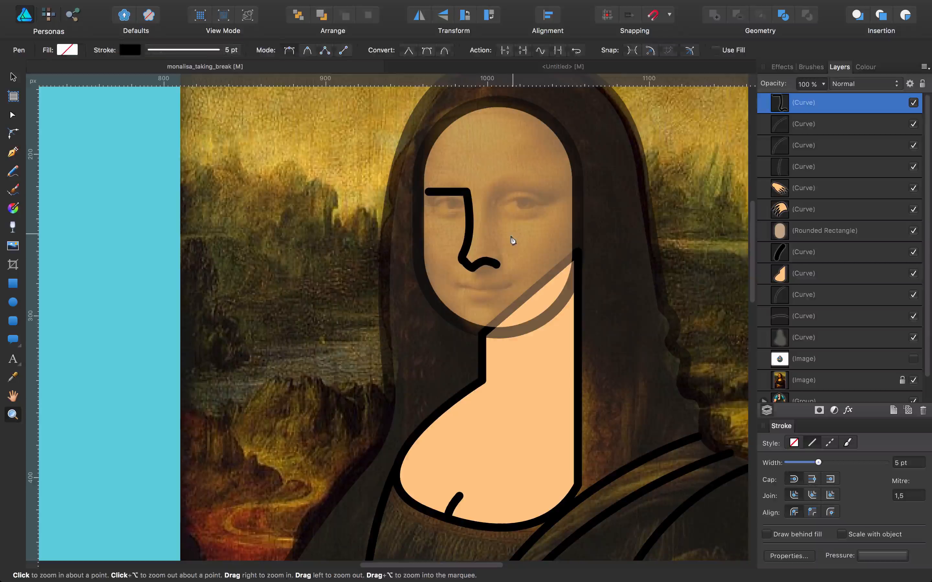
pyautogui.press('p')
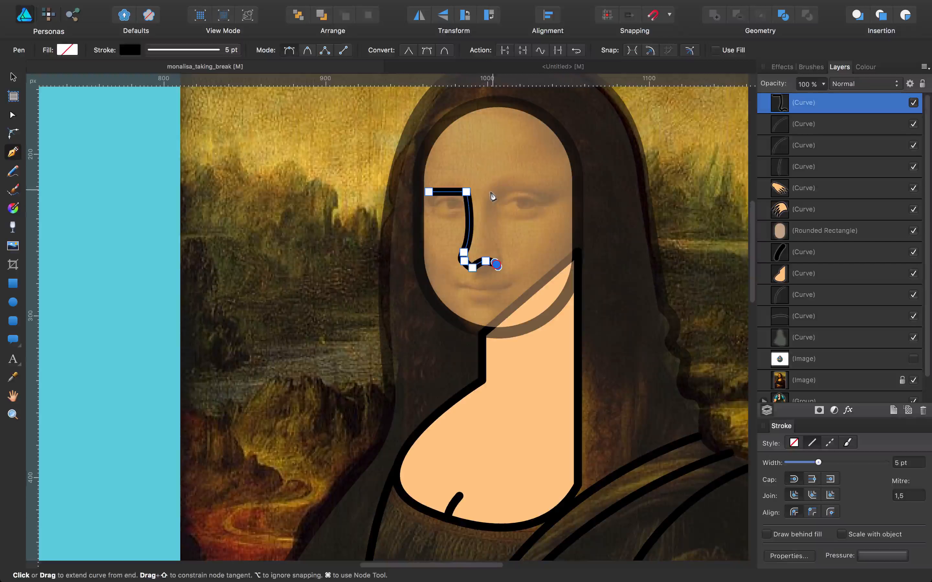
pyautogui.click(493, 190)
pyautogui.press('super+z')
pyautogui.press('v')
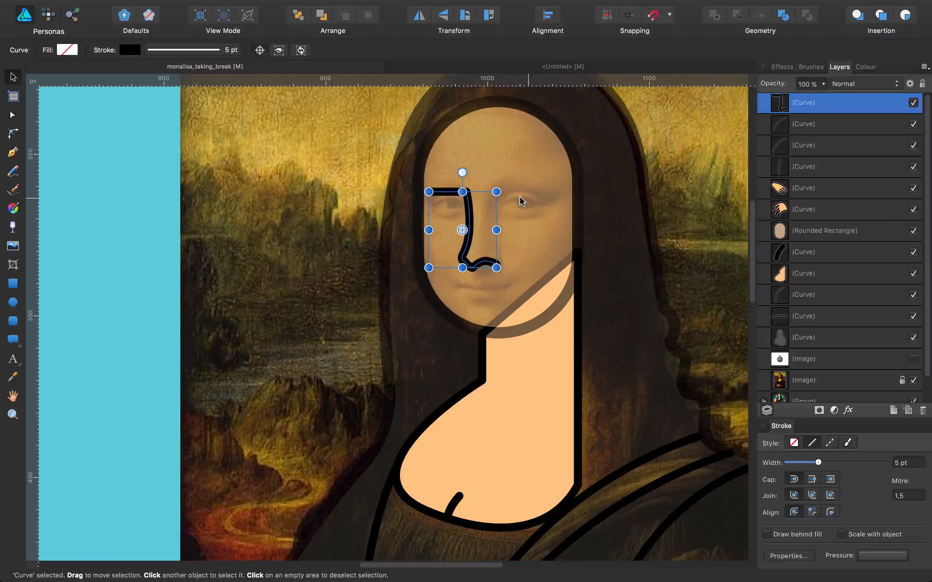
# Bend the left eyebrow segment of the nose curve upward into a gentle arch and deselect the curve
pyautogui.press('super+minus')
pyautogui.moveTo(307, 254); pyautogui.dragTo(453, 219)
pyautogui.click(430, 233)
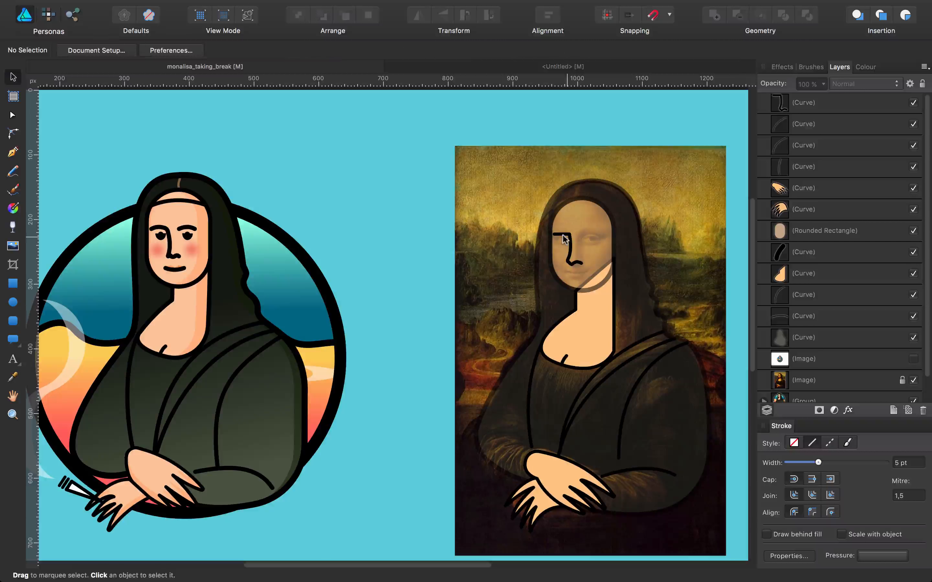
pyautogui.press('a')
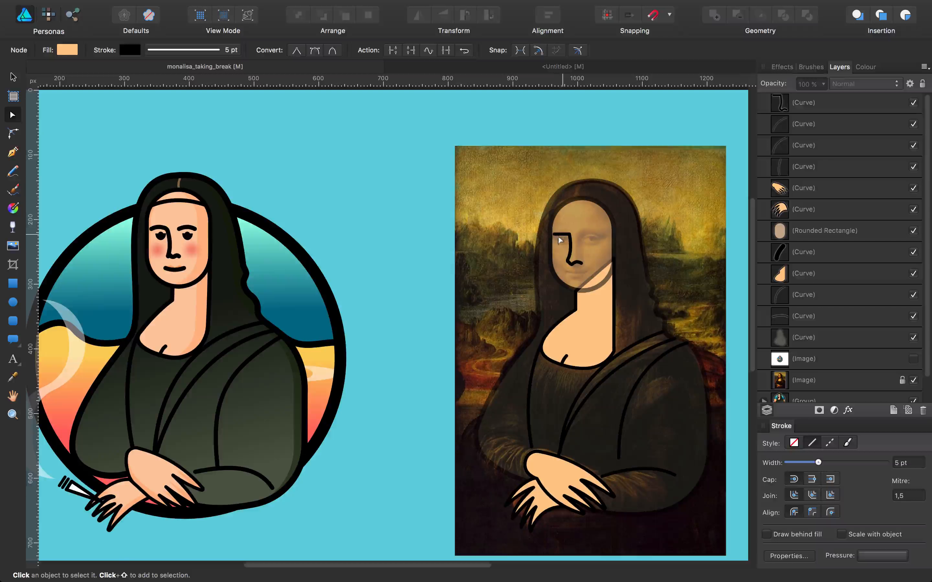
pyautogui.click(560, 240)
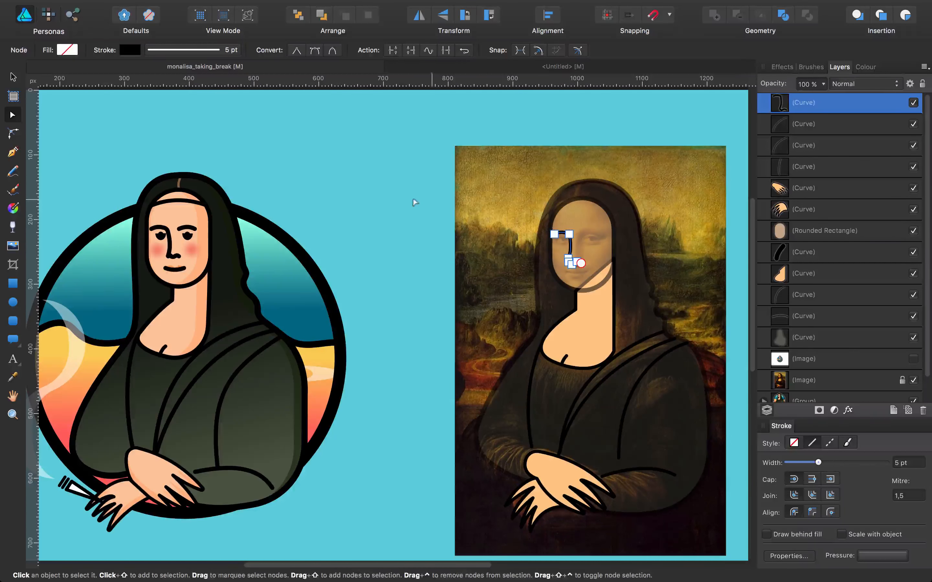
pyautogui.click(393, 193)
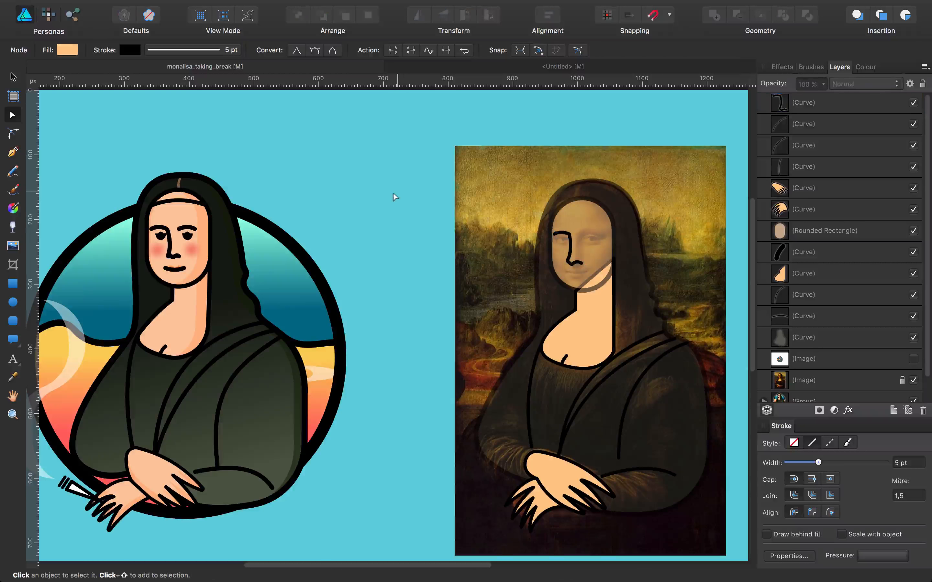
# Round the corner where the left eyebrow meets the bridge of the nose with the Corner tool
pyautogui.press('v')
pyautogui.press('z')
pyautogui.click(567, 238)
pyautogui.click(567, 238)
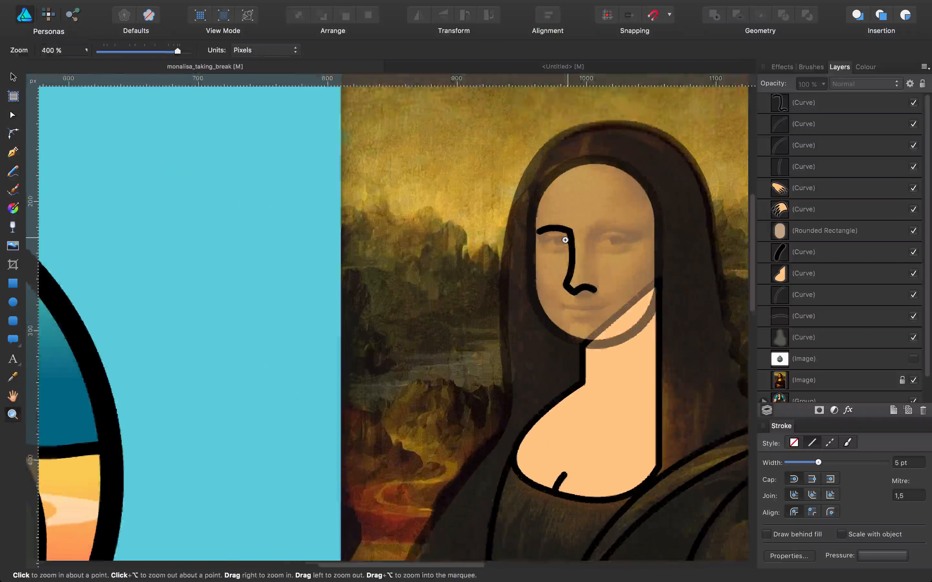
pyautogui.click(568, 238)
pyautogui.click(567, 238)
pyautogui.click(568, 238)
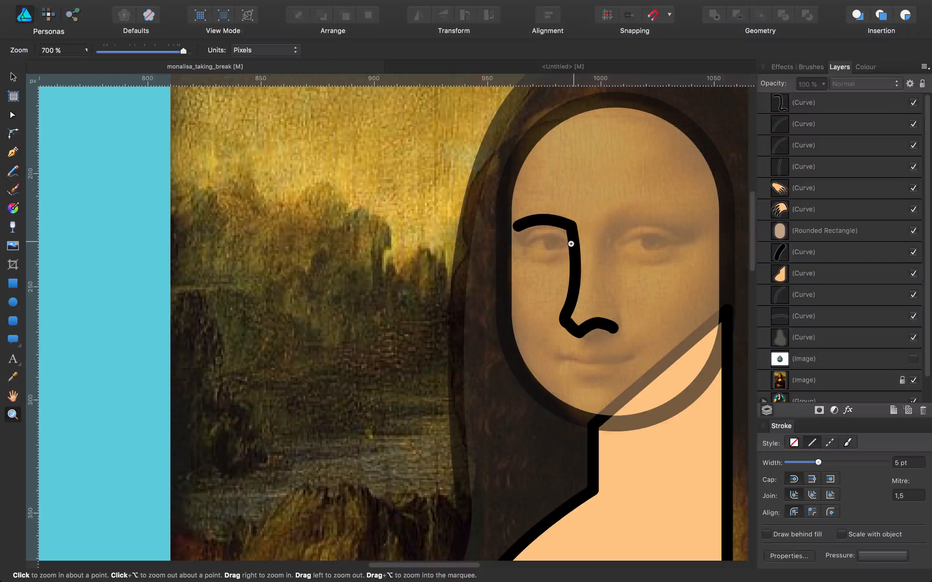
pyautogui.press('v')
pyautogui.click(567, 232)
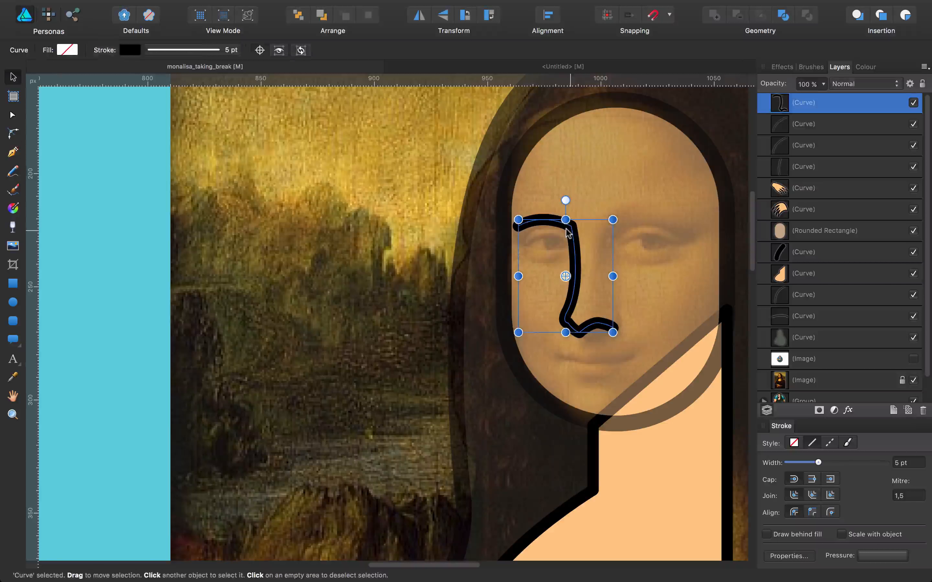
pyautogui.click(12, 133)
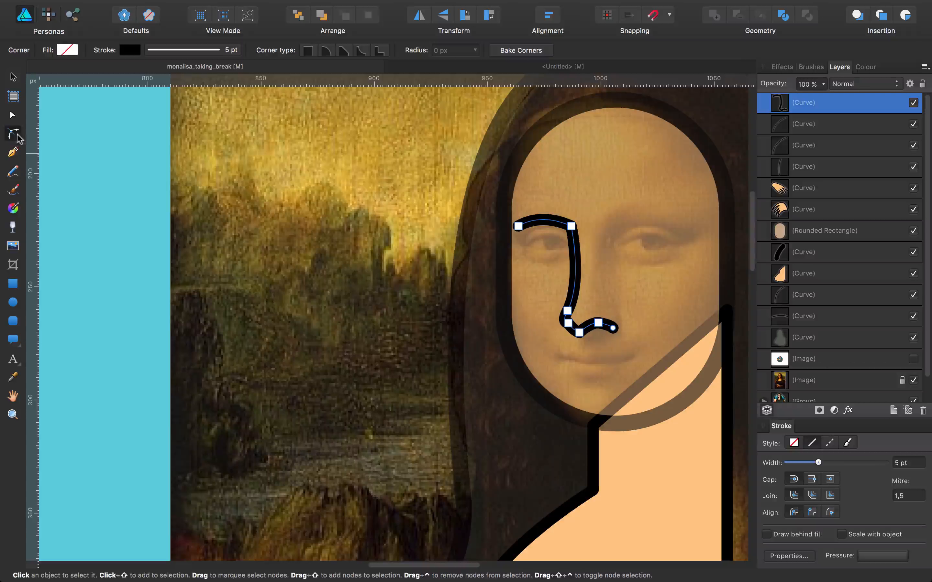
pyautogui.moveTo(566, 234); pyautogui.dragTo(549, 245)
# Round the corner at the lowest point of the nose tip to a radius of about 4.8 px and deselect the curve
pyautogui.click(569, 323)
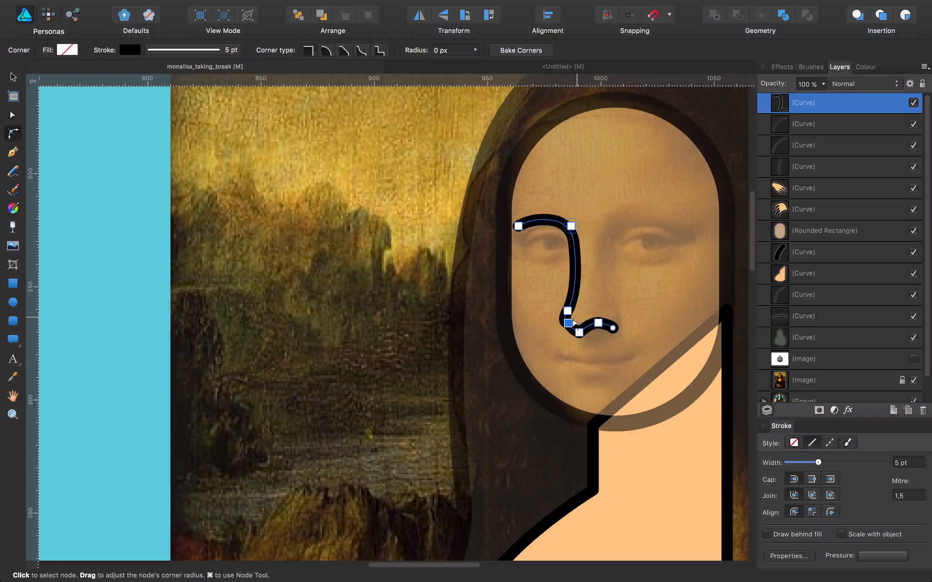
pyautogui.click(567, 312)
pyautogui.moveTo(596, 325)
pyautogui.mouseDown()
pyautogui.moveTo(578, 339)
pyautogui.moveTo(578, 321)
pyautogui.mouseUp()
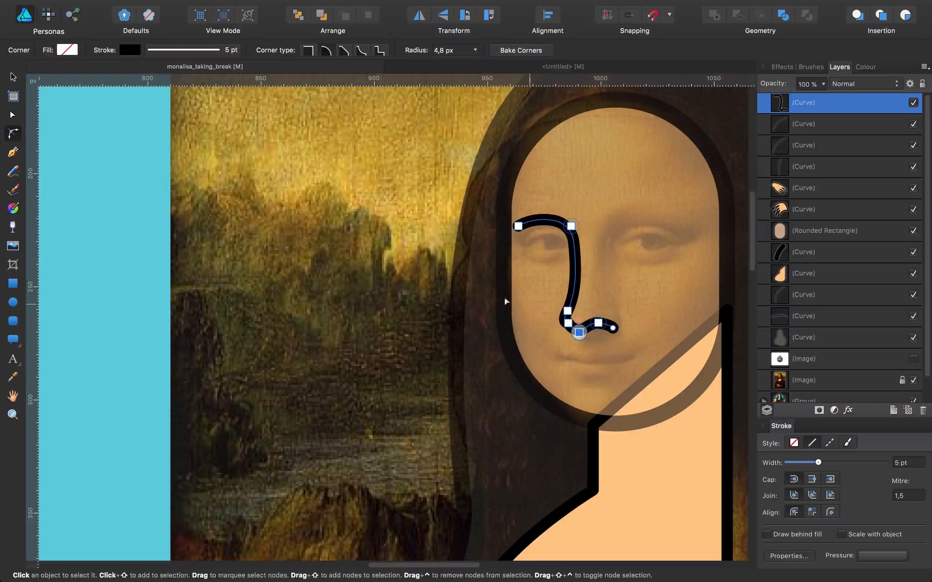
pyautogui.click(430, 271)
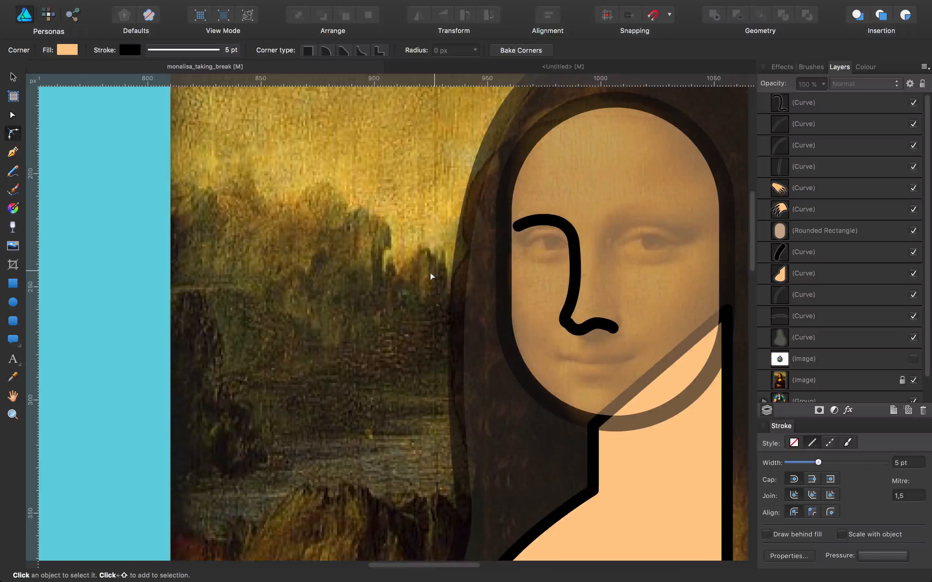
# Draw the right eyebrow as a straight Pen line above the painting's right eye and bend it upward into an arch
pyautogui.press('super+1')
pyautogui.press('space')
pyautogui.moveTo(416, 325); pyautogui.dragTo(501, 279)
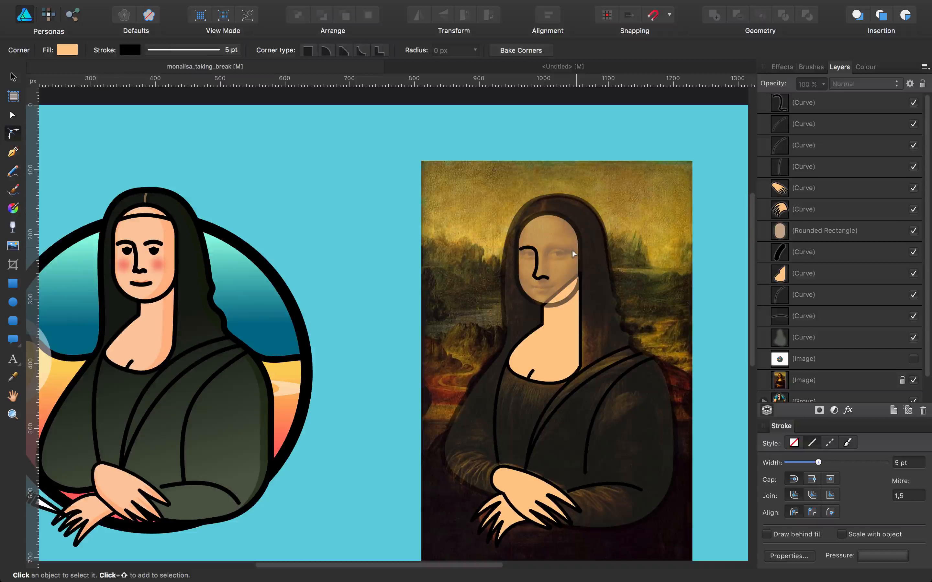
pyautogui.press('z')
pyautogui.click(578, 241)
pyautogui.click(543, 282)
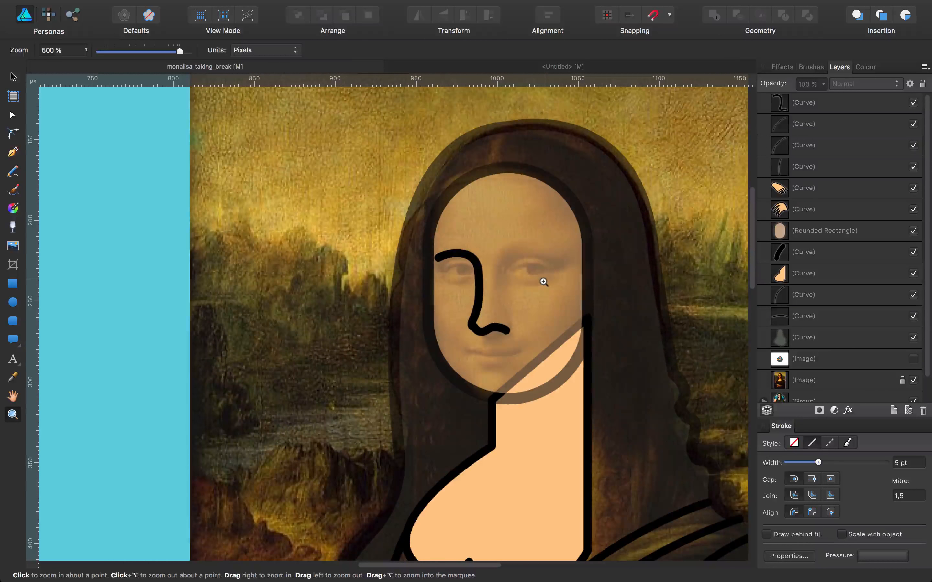
pyautogui.press('p')
pyautogui.click(499, 257)
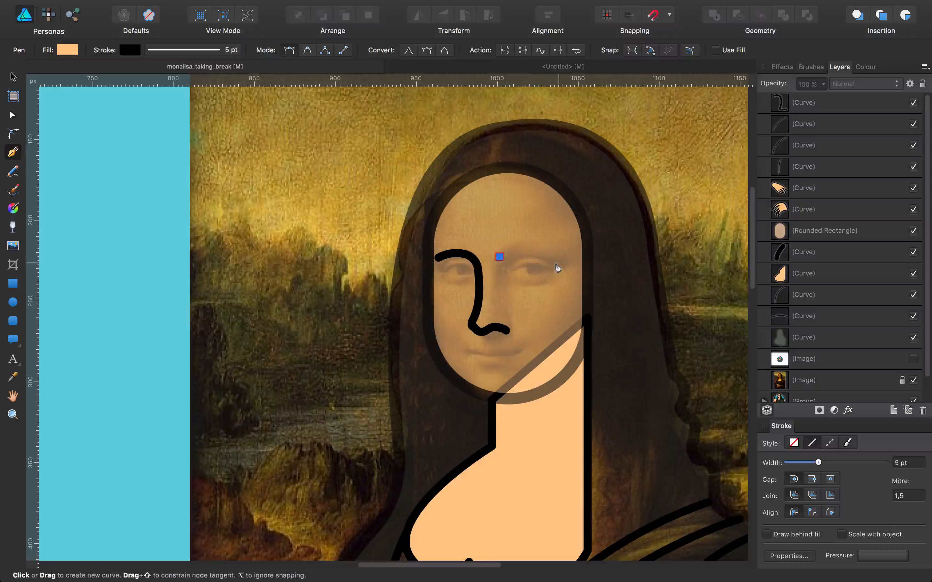
pyautogui.click(555, 257)
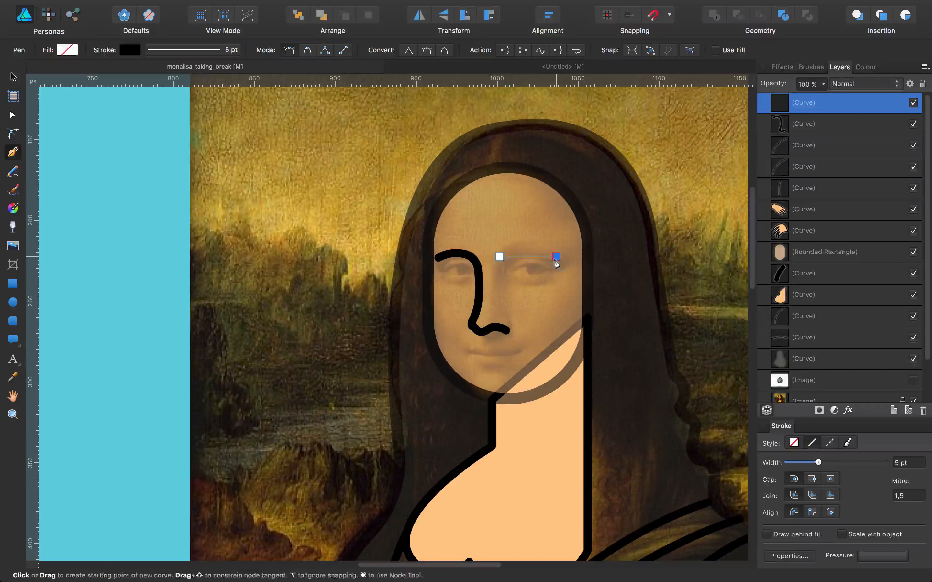
pyautogui.press('a')
pyautogui.moveTo(523, 258); pyautogui.dragTo(522, 252)
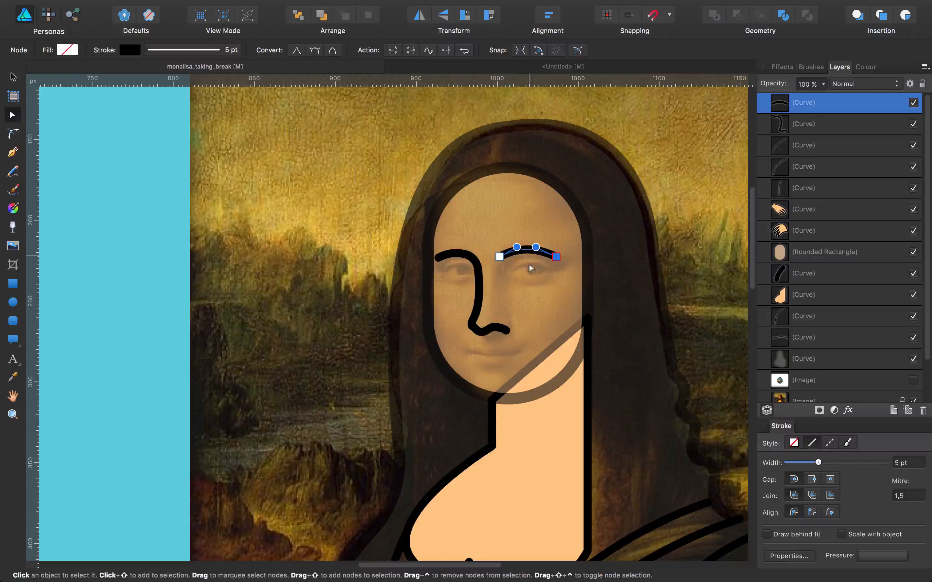
pyautogui.press('p')
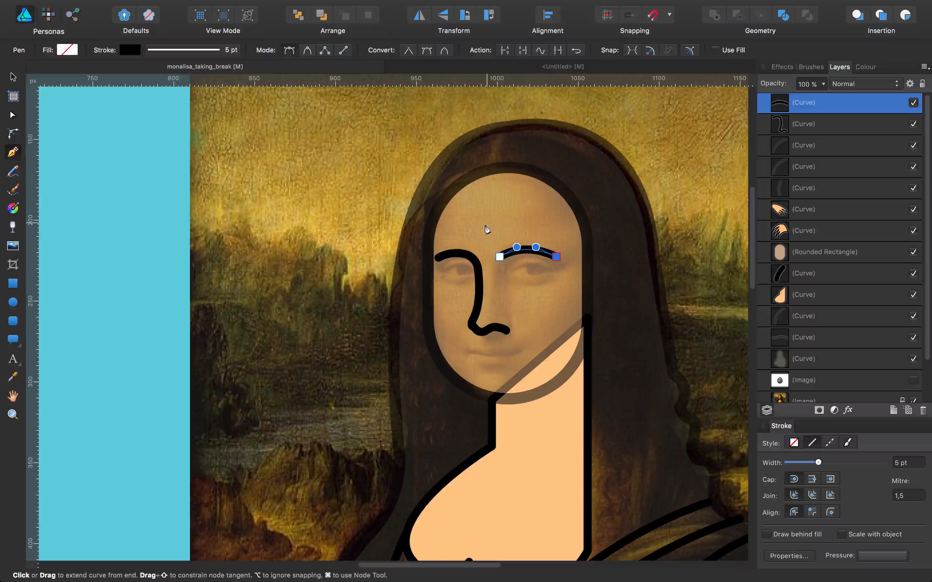
pyautogui.keyDown('super'); pyautogui.click(484, 228); pyautogui.keyUp('super')
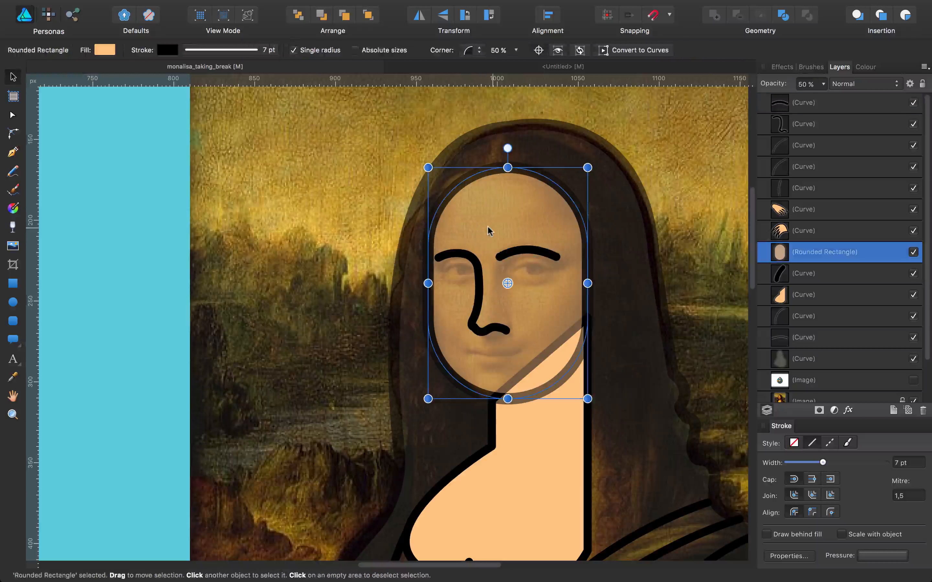
pyautogui.click(480, 219)
pyautogui.moveTo(522, 217); pyautogui.dragTo(547, 233)
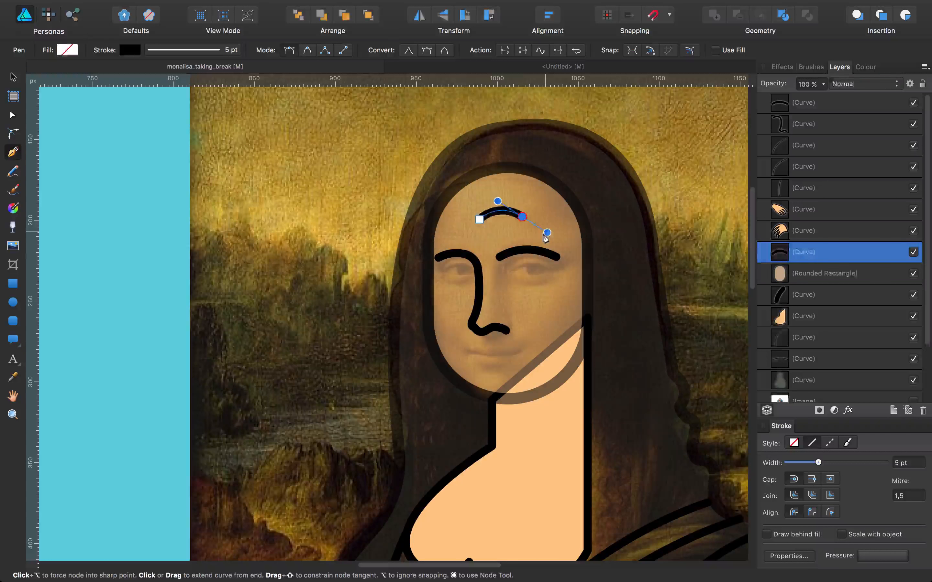
pyautogui.press('super+z')
# Shorten the right eyebrow slightly by moving its outer end node inward, and deselect it
pyautogui.press('a')
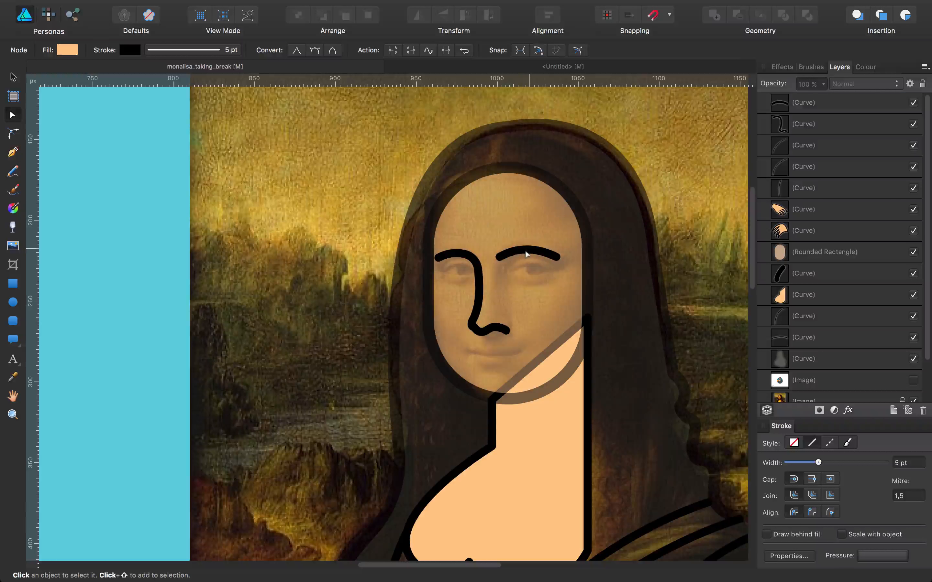
pyautogui.click(523, 251)
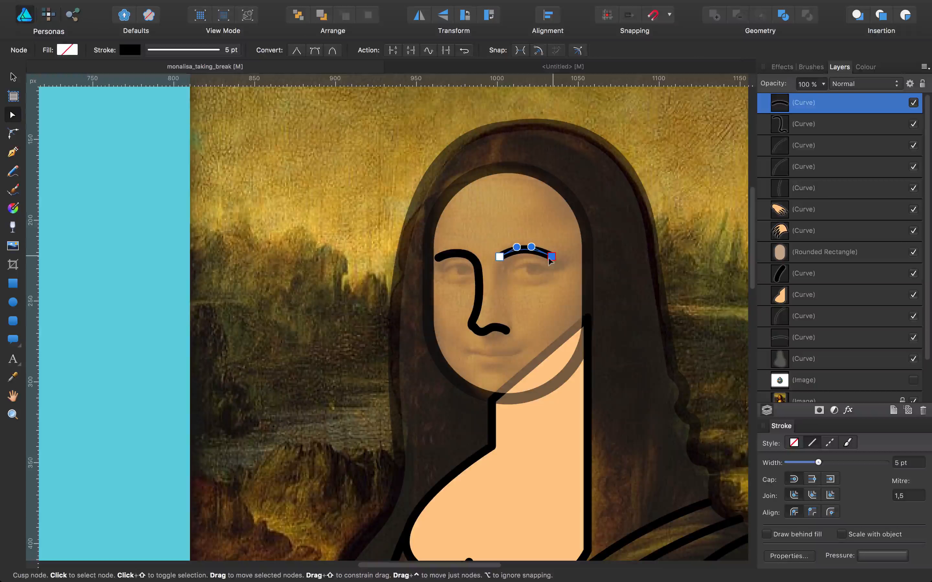
pyautogui.press('super+minus')
pyautogui.moveTo(294, 291)
pyautogui.mouseDown()
pyautogui.moveTo(414, 231)
pyautogui.moveTo(419, 214)
pyautogui.mouseUp()
pyautogui.click(175, 141)
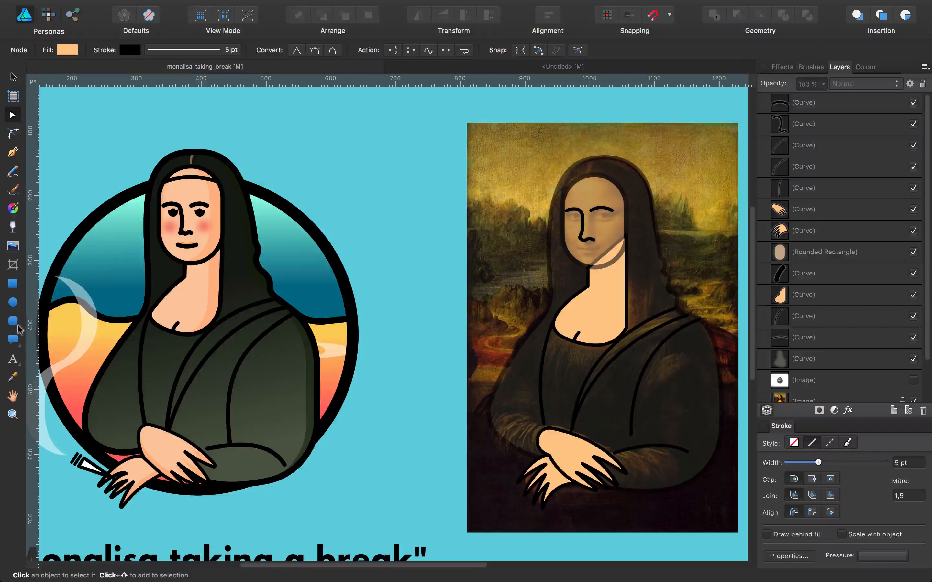
# Draw a small Segment shape on the blue background between the finished illustration and the painting
pyautogui.click(17, 347)
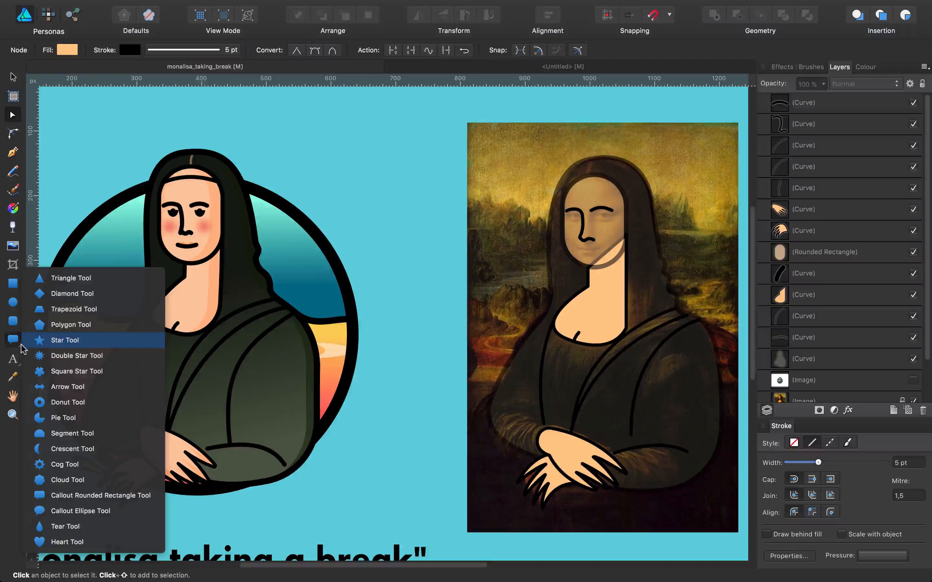
pyautogui.click(62, 433)
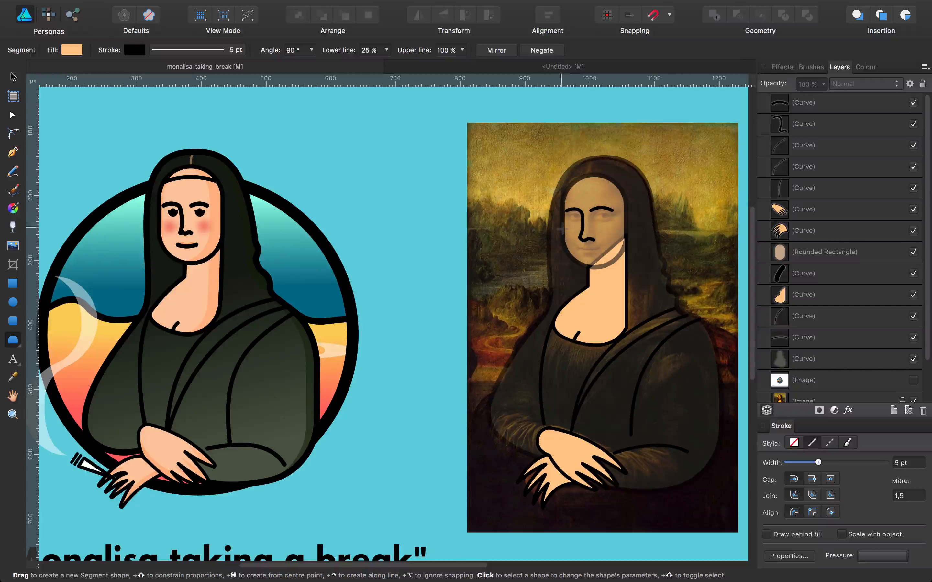
pyautogui.moveTo(395, 195); pyautogui.dragTo(406, 204)
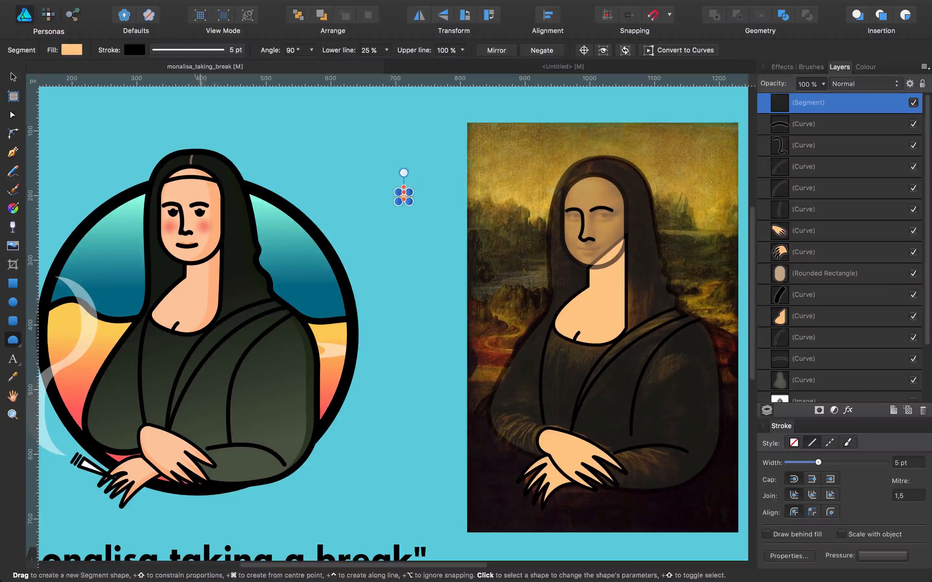
# Remove the Segment shape's stroke, fill it with black and flip it so its rounded side faces down
pyautogui.click(131, 49)
pyautogui.click(138, 65)
pyautogui.click(72, 49)
pyautogui.click(71, 49)
pyautogui.click(115, 65)
pyautogui.click(118, 84)
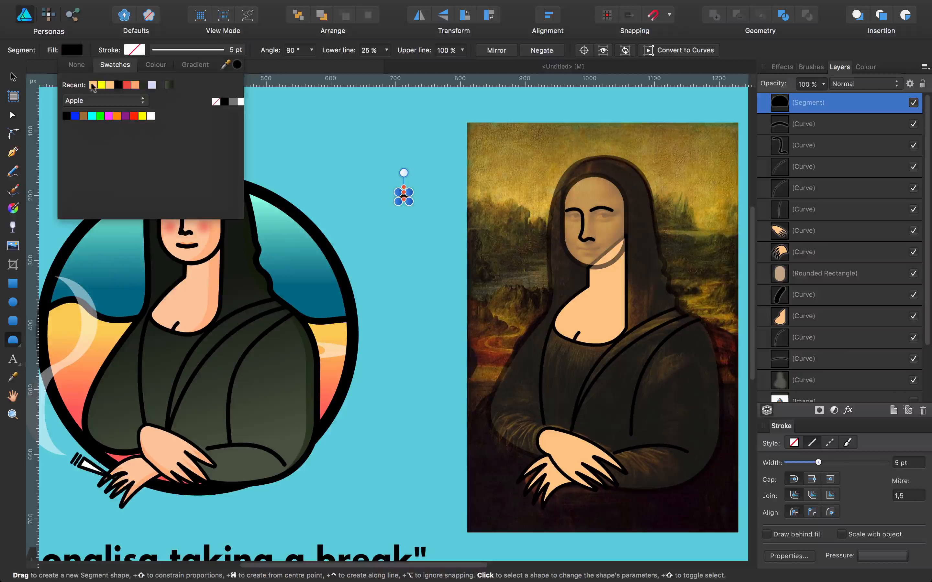
pyautogui.press('v')
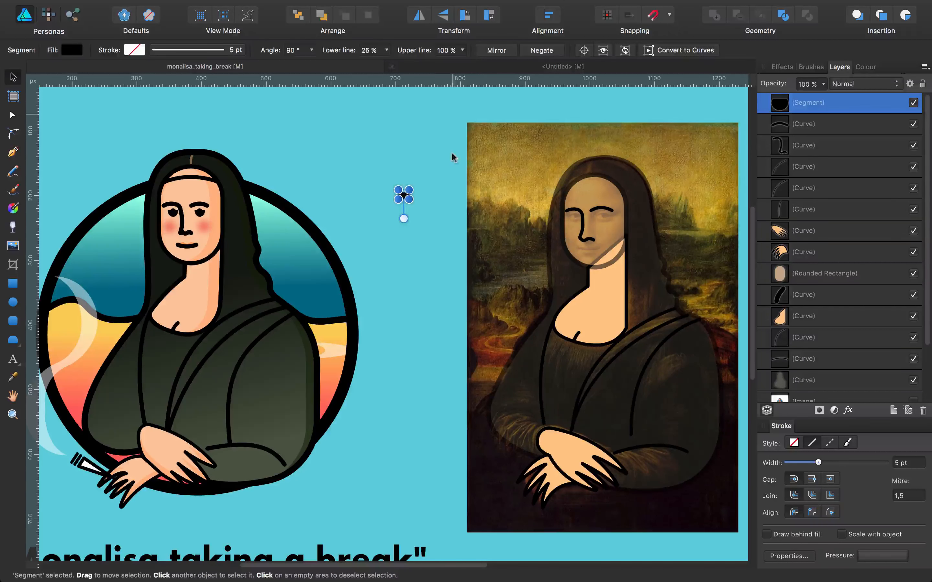
# Move the black Segment onto the face beneath the left eyebrow to form the first eye
pyautogui.click(425, 218)
pyautogui.click(400, 196)
pyautogui.click(601, 51)
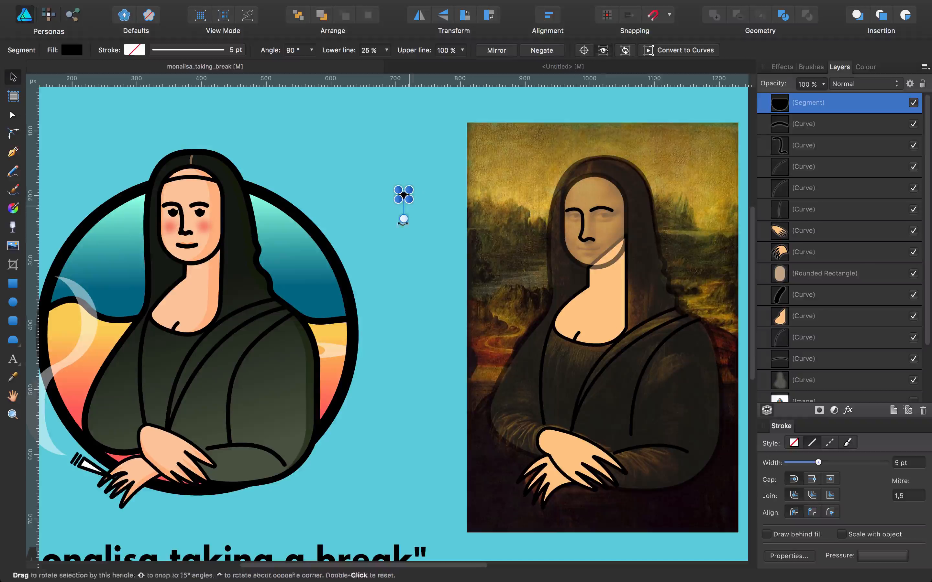
pyautogui.moveTo(400, 194)
pyautogui.mouseDown()
pyautogui.moveTo(420, 198)
pyautogui.moveTo(464, 162)
pyautogui.moveTo(569, 116)
pyautogui.moveTo(570, 204)
pyautogui.mouseUp()
pyautogui.hotkey('ctrl', 'z')
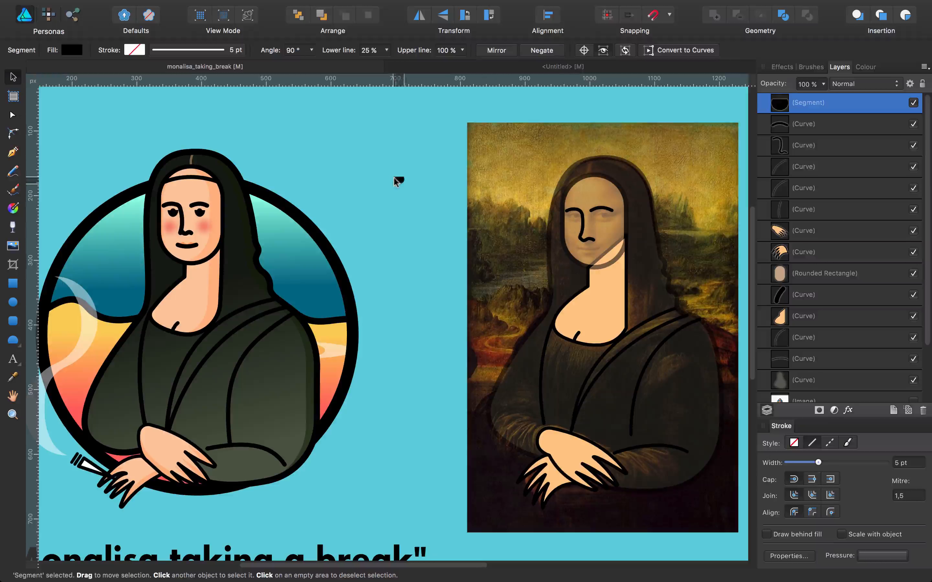
pyautogui.moveTo(389, 178)
pyautogui.mouseDown()
pyautogui.moveTo(431, 214)
pyautogui.moveTo(481, 215)
pyautogui.moveTo(408, 210)
pyautogui.moveTo(403, 195)
pyautogui.moveTo(410, 190)
pyautogui.moveTo(477, 253)
pyautogui.moveTo(572, 220)
pyautogui.mouseUp()
# Duplicate the eye segment, place the copy beneath the right eyebrow as the second eye, and deselect it
pyautogui.press('z')
pyautogui.click(586, 218)
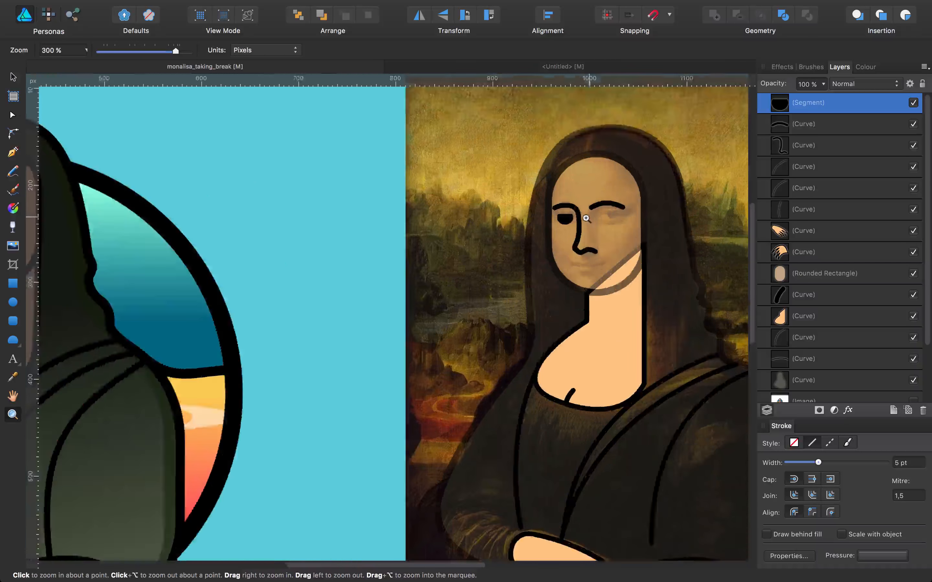
pyautogui.click(586, 219)
pyautogui.click(586, 219)
pyautogui.moveTo(585, 218); pyautogui.dragTo(479, 192)
pyautogui.press('v')
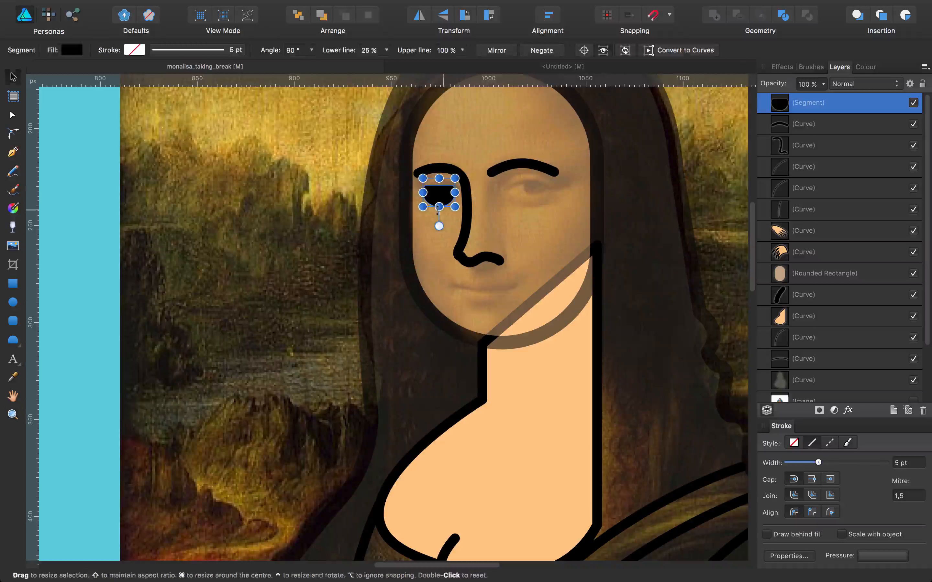
pyautogui.moveTo(423, 192); pyautogui.dragTo(520, 196)
pyautogui.press('super+j')
pyautogui.press('super+minus')
pyautogui.press('super+minus')
pyautogui.click(267, 222)
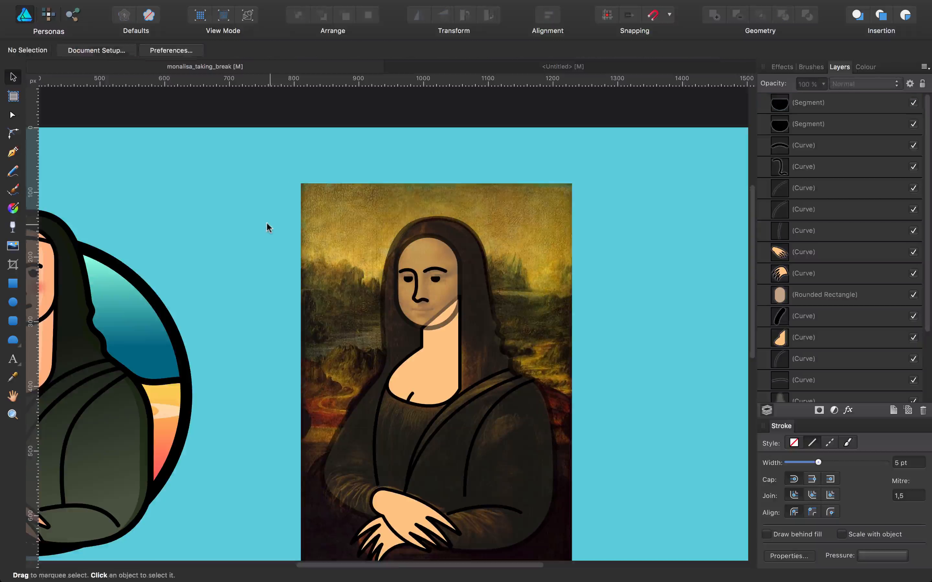
# Hide the Mona Lisa painting image so only the traced vector shapes remain
pyautogui.press('space')
pyautogui.moveTo(272, 244); pyautogui.dragTo(385, 178)
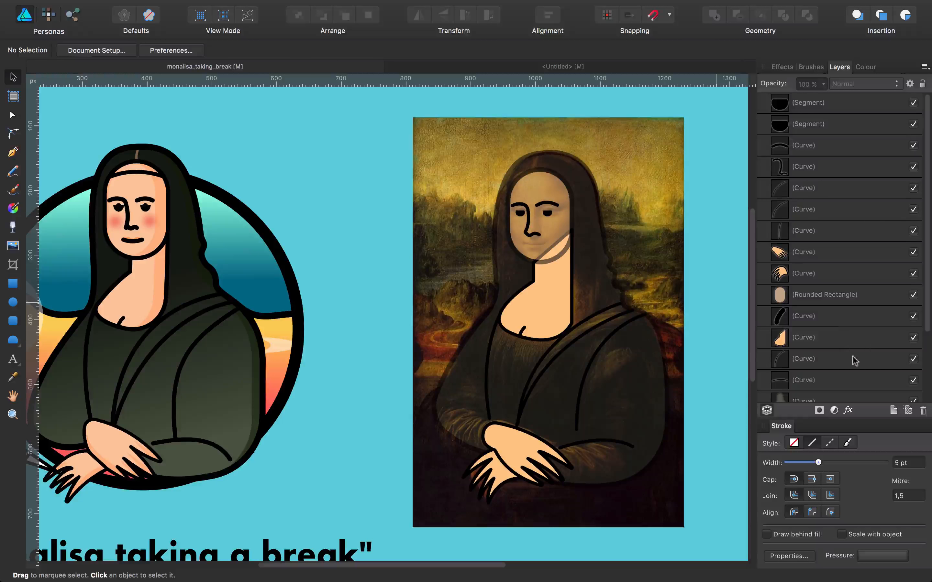
pyautogui.scroll(-3, 855, 360)
pyautogui.click(913, 351)
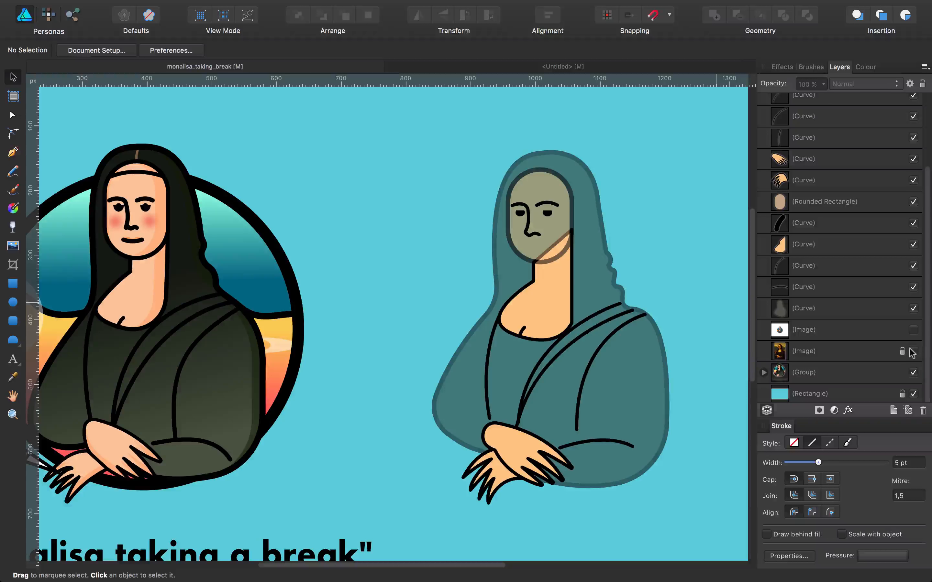
# Set the face's rounded rectangle and the dark hair-and-robe silhouette to 100% opacity, and deselect
pyautogui.click(563, 227)
pyautogui.press('0')
pyautogui.click(592, 226)
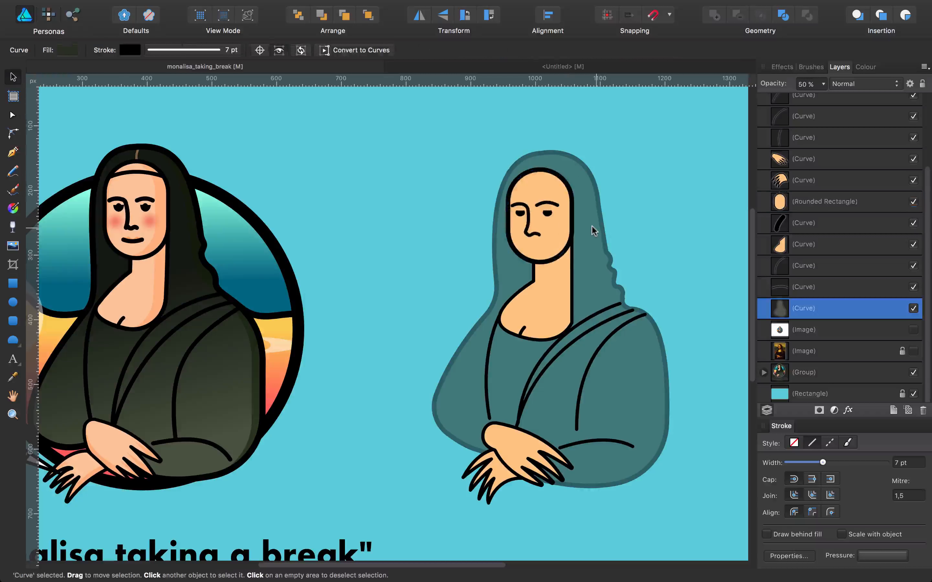
pyautogui.press('0')
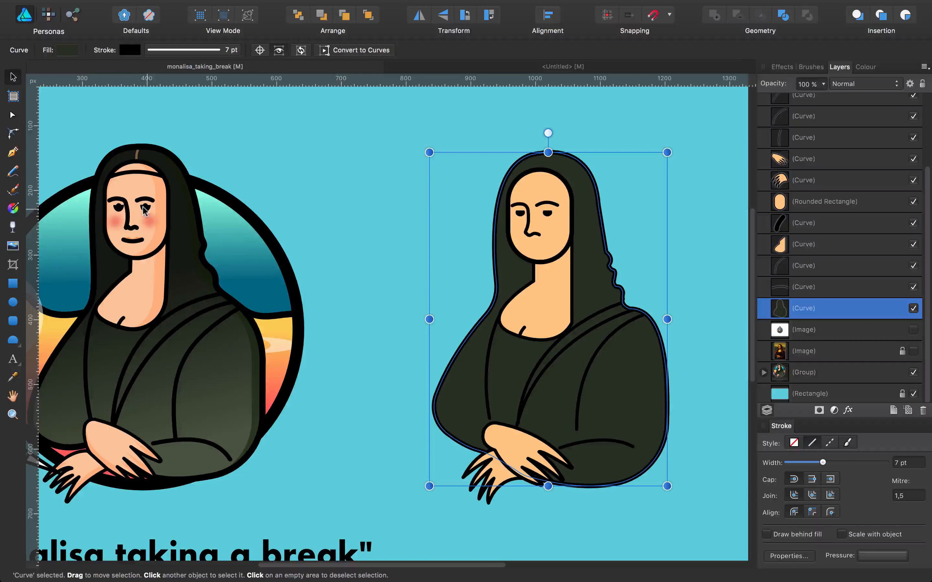
pyautogui.click(348, 212)
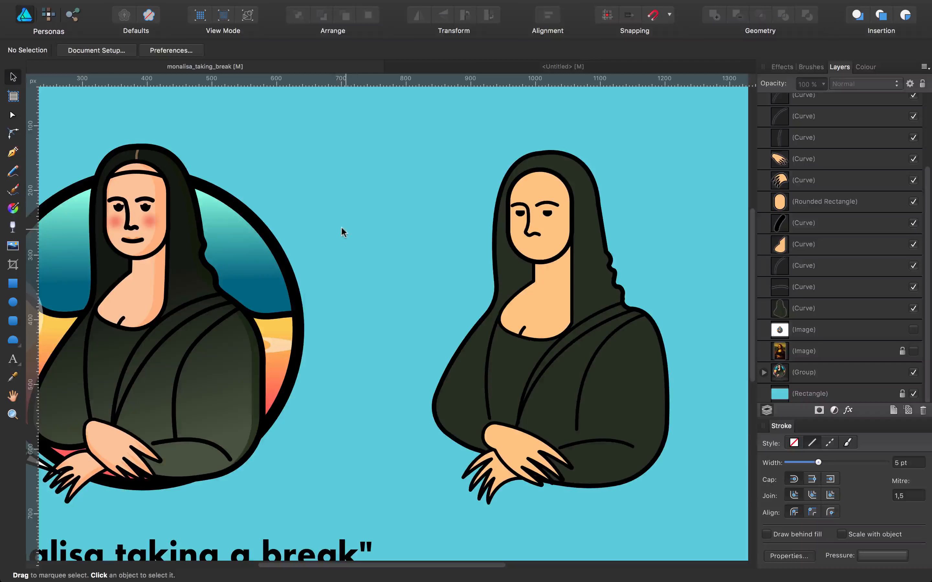
# Duplicate the right eyebrow curve and flip the copy vertically
pyautogui.click(547, 205)
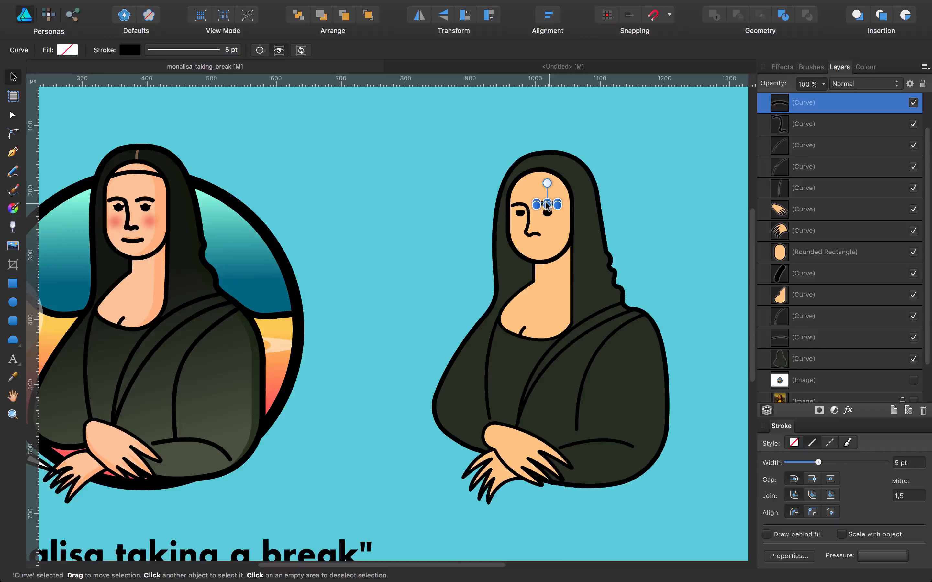
pyautogui.press('super+j')
pyautogui.click(443, 15)
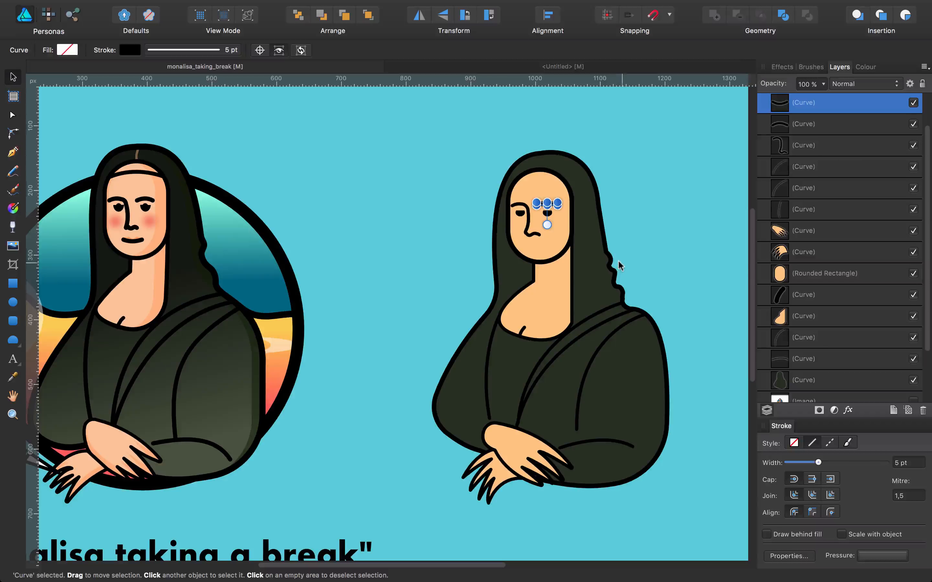
# Move the flipped eyebrow copy down and slightly left, beneath the nose, to form the mouth, and deselect it
pyautogui.hotkey('shift', 'Down')
pyautogui.hotkey('shift', 'Down')
pyautogui.hotkey('shift', 'Down')
pyautogui.hotkey('shift', 'Down')
pyautogui.hotkey('shift', 'Down')
pyautogui.hotkey('shift', 'Down')
pyautogui.hotkey('shift', 'Left')
pyautogui.hotkey('shift', 'Down')
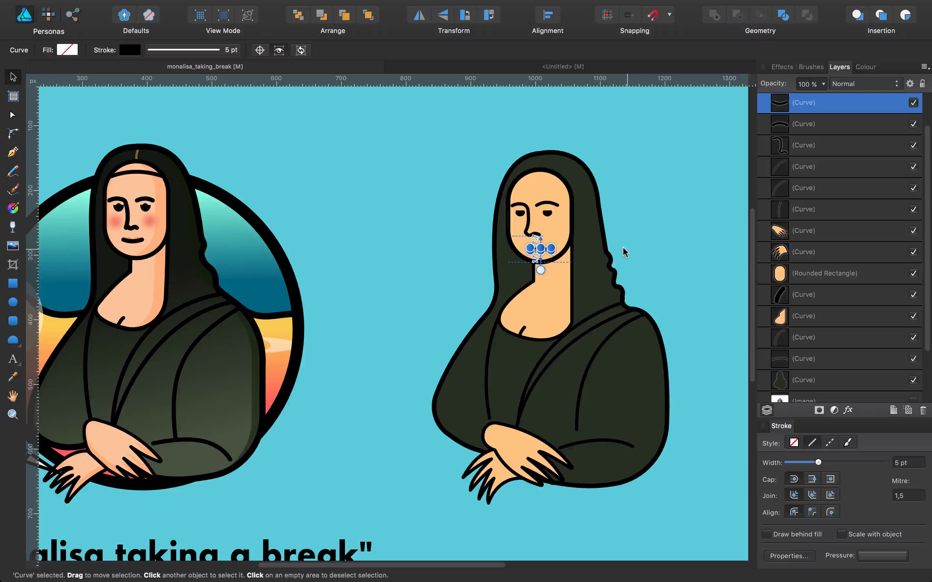
pyautogui.hotkey('shift', 'Left')
pyautogui.press('Up')
pyautogui.press('Up')
pyautogui.press('Up')
pyautogui.click(681, 247)
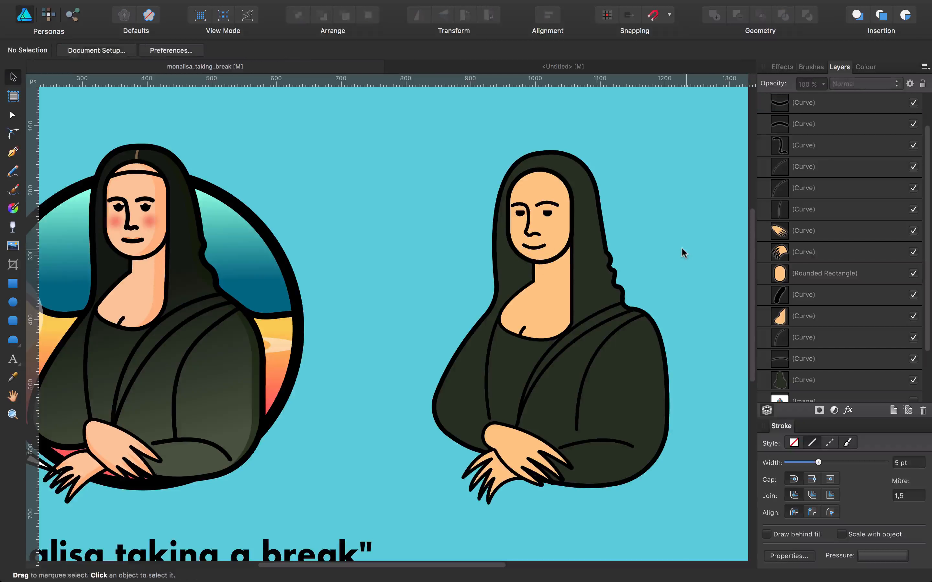
# Shorten the mouth curve by moving its end nodes inward, flatten its bend into a subtle smile, and deselect it
pyautogui.click(537, 247)
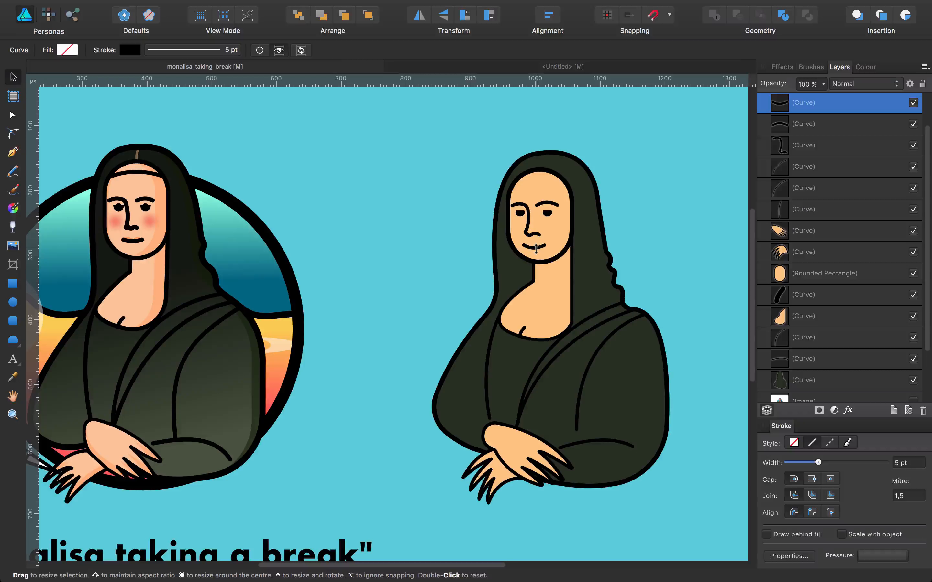
pyautogui.click(523, 246)
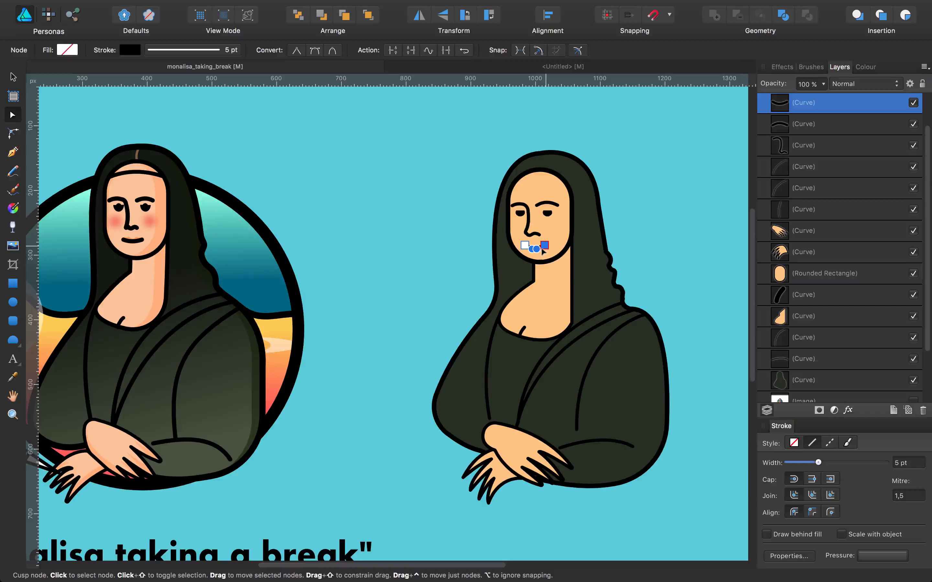
pyautogui.press('super+space')
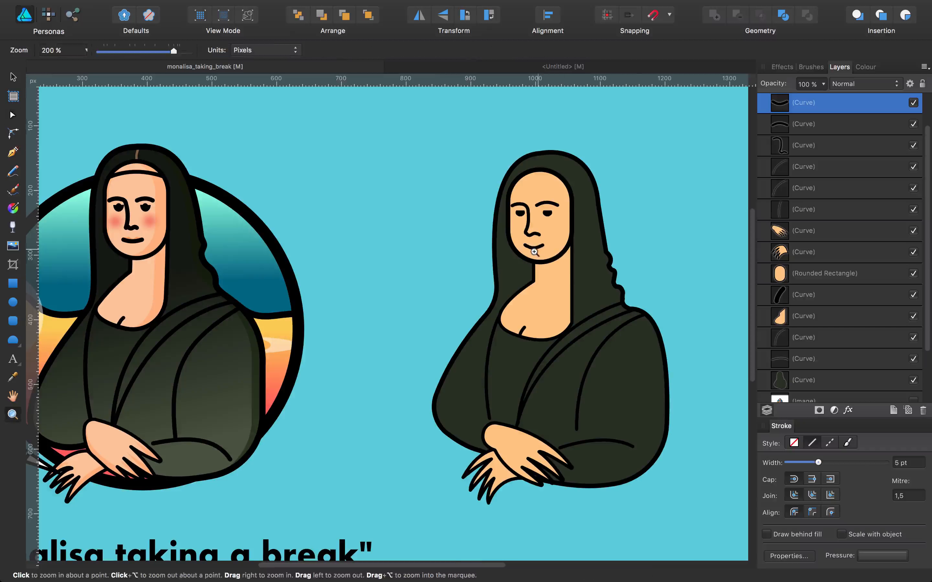
pyautogui.keyDown('super'); pyautogui.click(534, 250); pyautogui.keyUp('super')
pyautogui.keyDown('super'); pyautogui.click(534, 251); pyautogui.keyUp('super')
pyautogui.keyDown('super'); pyautogui.click(535, 250); pyautogui.keyUp('super')
pyautogui.keyDown('super'); pyautogui.click(535, 250); pyautogui.keyUp('super')
pyautogui.keyDown('super'); pyautogui.click(534, 250); pyautogui.keyUp('super')
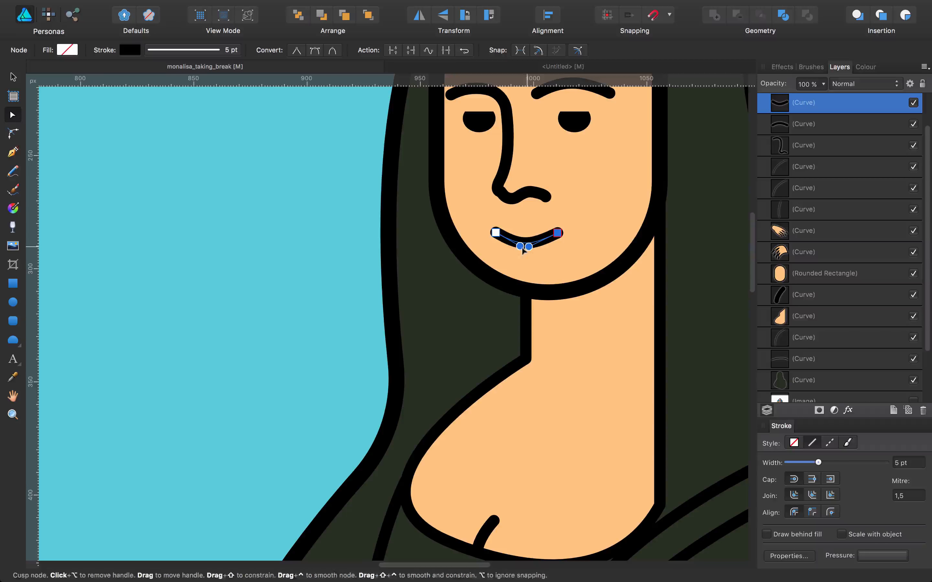
pyautogui.moveTo(522, 247); pyautogui.dragTo(550, 238)
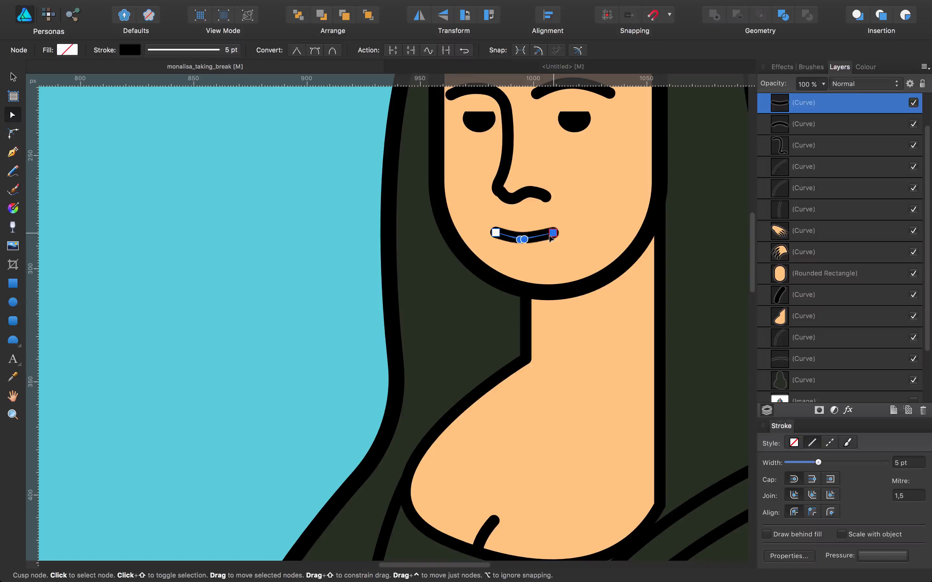
pyautogui.click(307, 203)
# Thicken the mouth curve's stroke to 6.5 pt and deselect it
pyautogui.press('super+1')
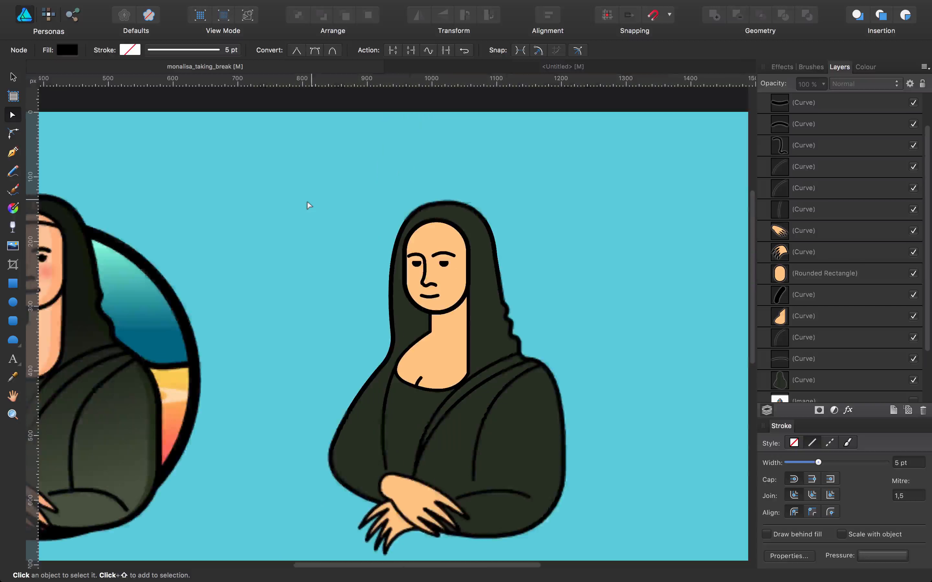
pyautogui.moveTo(320, 253); pyautogui.dragTo(420, 214)
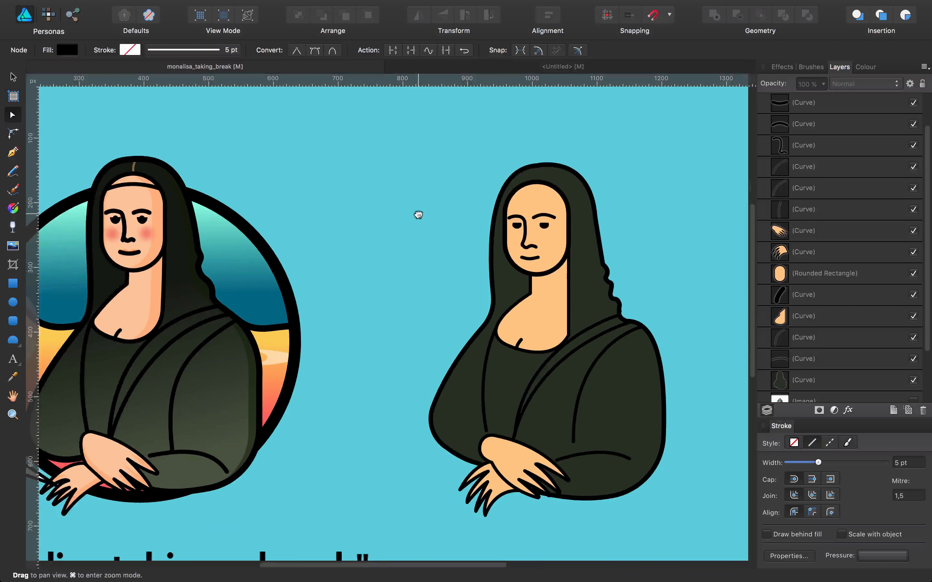
pyautogui.click(525, 259)
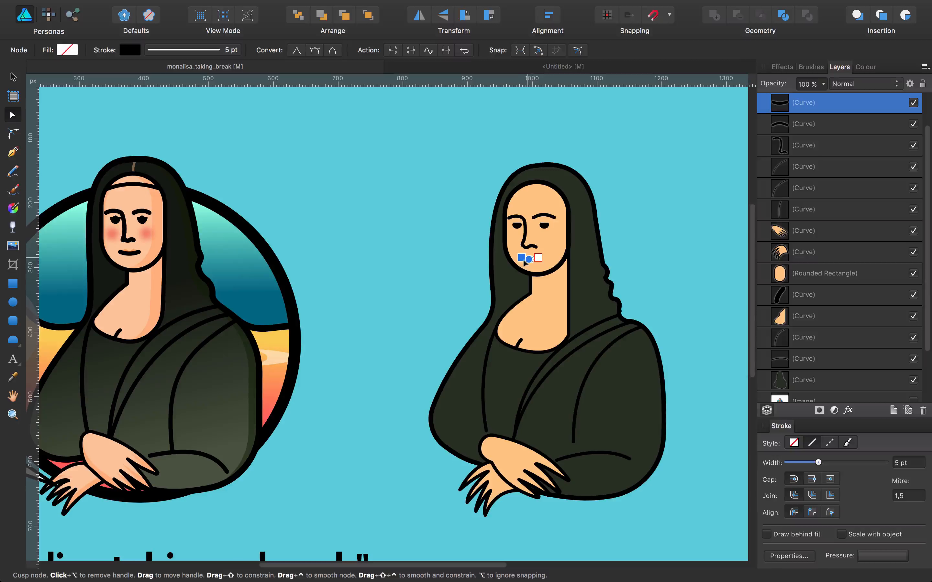
pyautogui.click(447, 231)
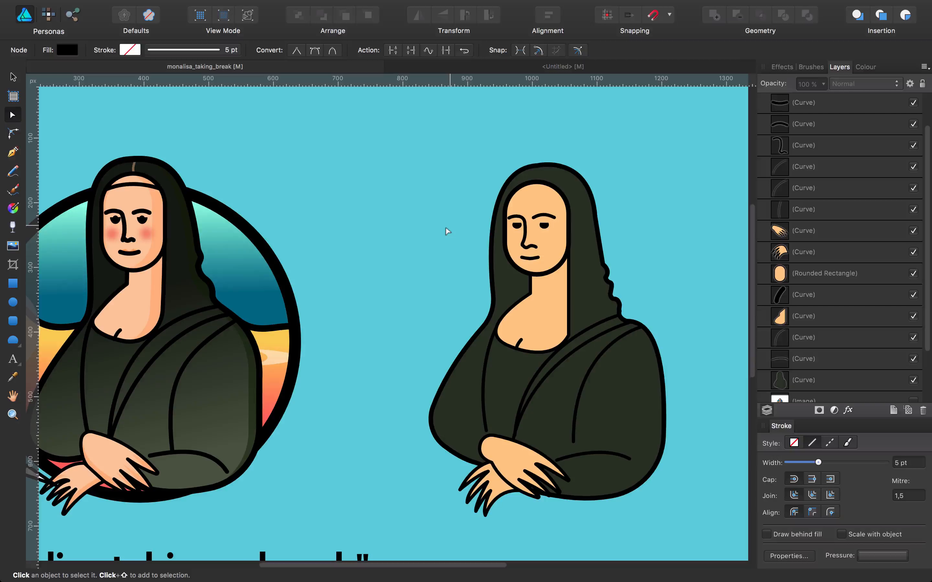
pyautogui.click(531, 265)
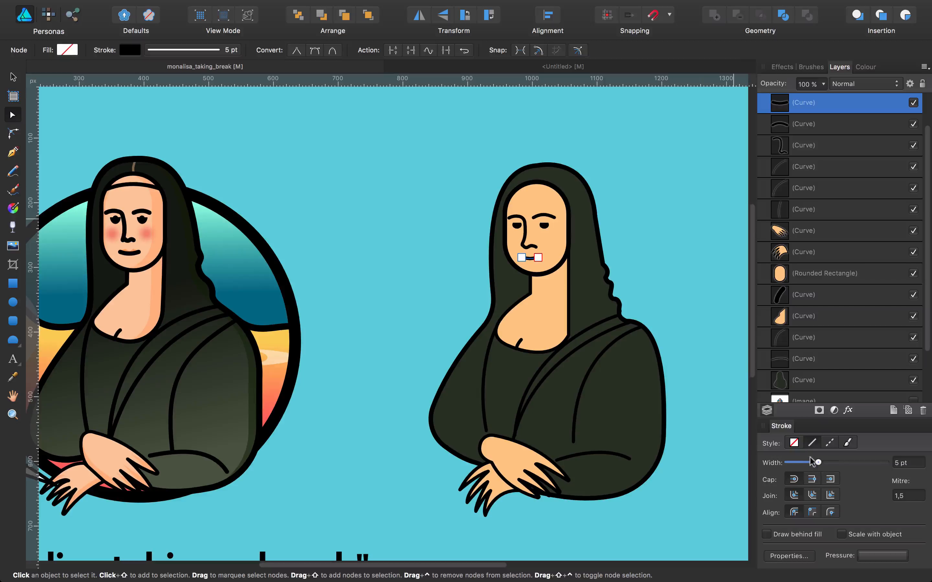
pyautogui.moveTo(816, 463); pyautogui.dragTo(820, 462)
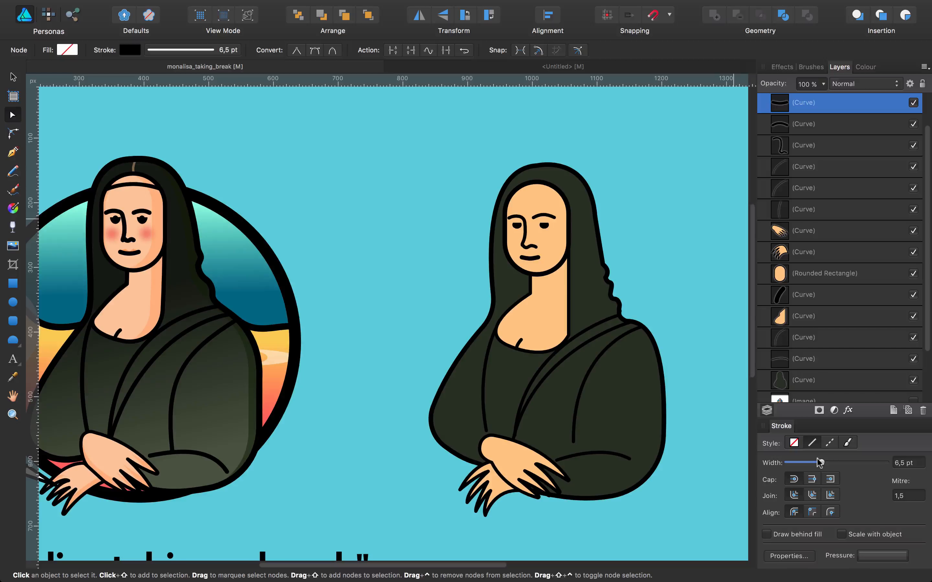
pyautogui.click(794, 443)
pyautogui.click(376, 265)
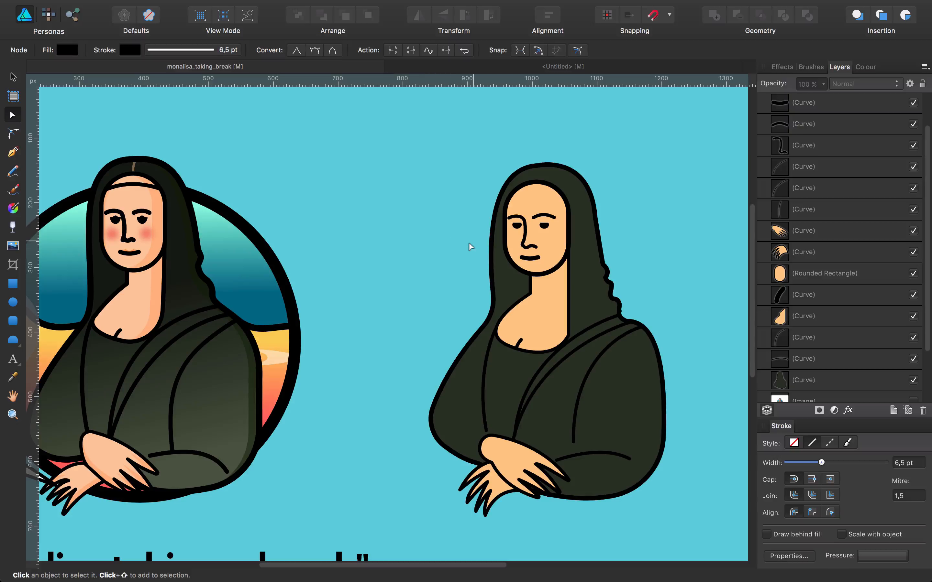
# Set up the Pen tool for drawing at the mouth, with a 0.6 pt black stroke and no fill
pyautogui.click(12, 152)
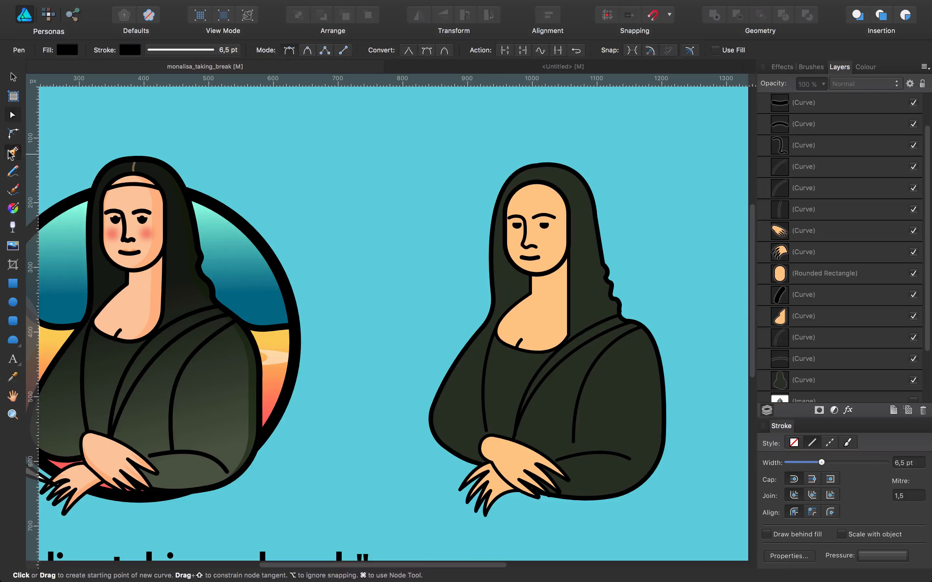
pyautogui.press('z')
pyautogui.click(536, 270)
pyautogui.click(536, 267)
pyautogui.click(537, 266)
pyautogui.click(537, 265)
pyautogui.click(537, 264)
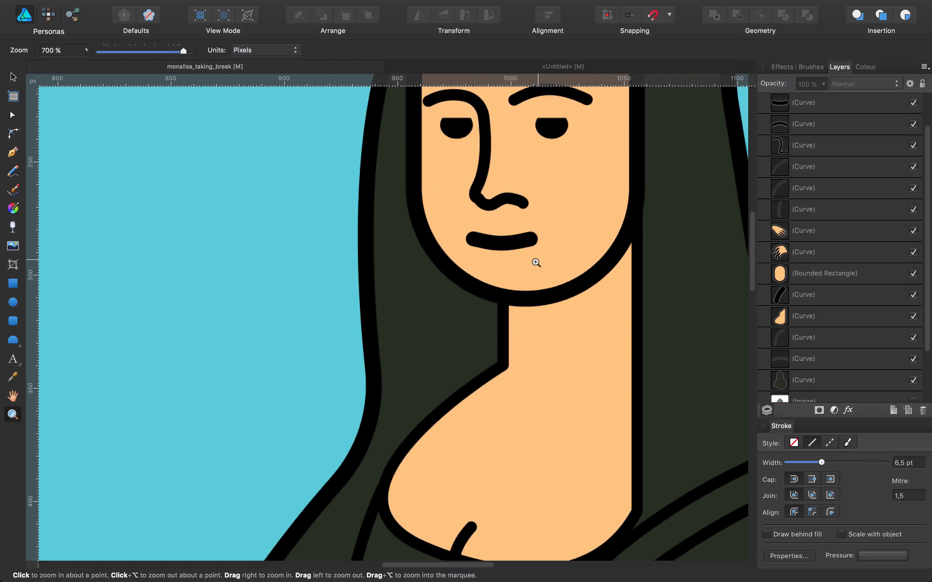
pyautogui.press('p')
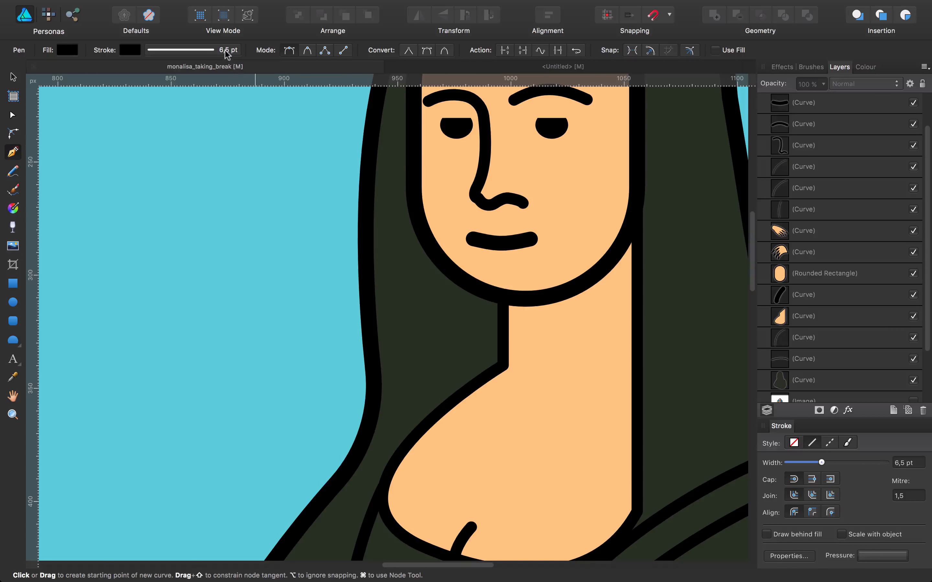
pyautogui.click(193, 51)
pyautogui.moveTo(171, 91); pyautogui.dragTo(154, 92)
pyautogui.click(67, 50)
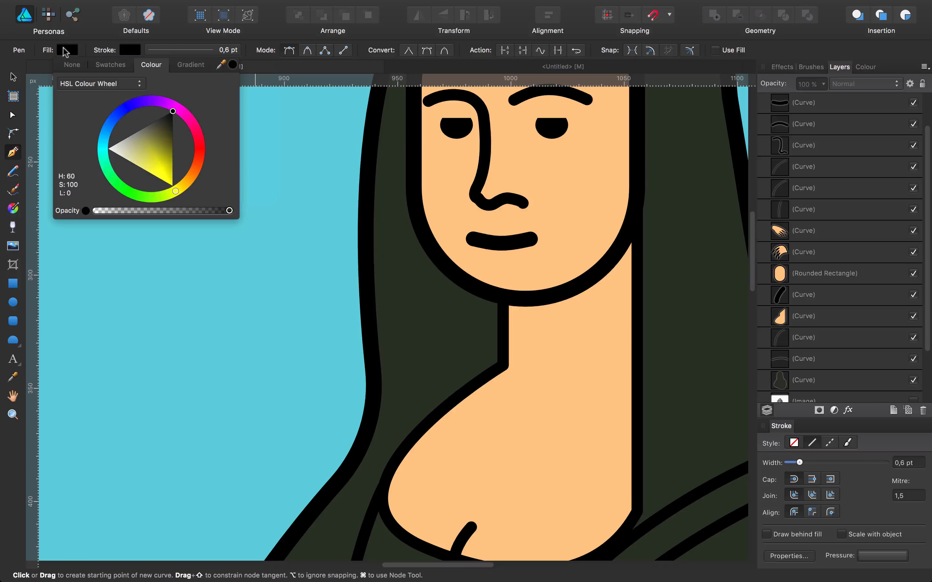
pyautogui.click(72, 64)
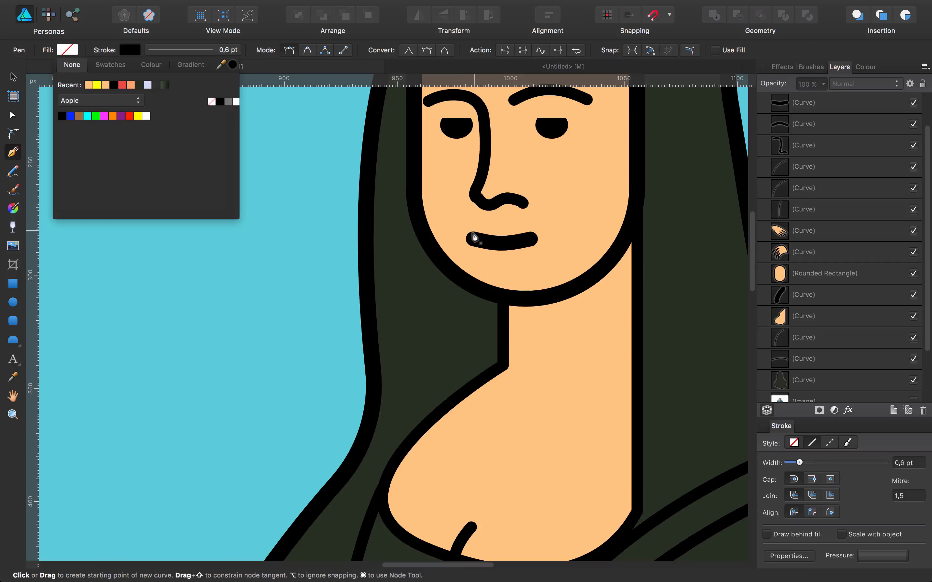
pyautogui.click(474, 231)
pyautogui.moveTo(488, 225); pyautogui.dragTo(497, 223)
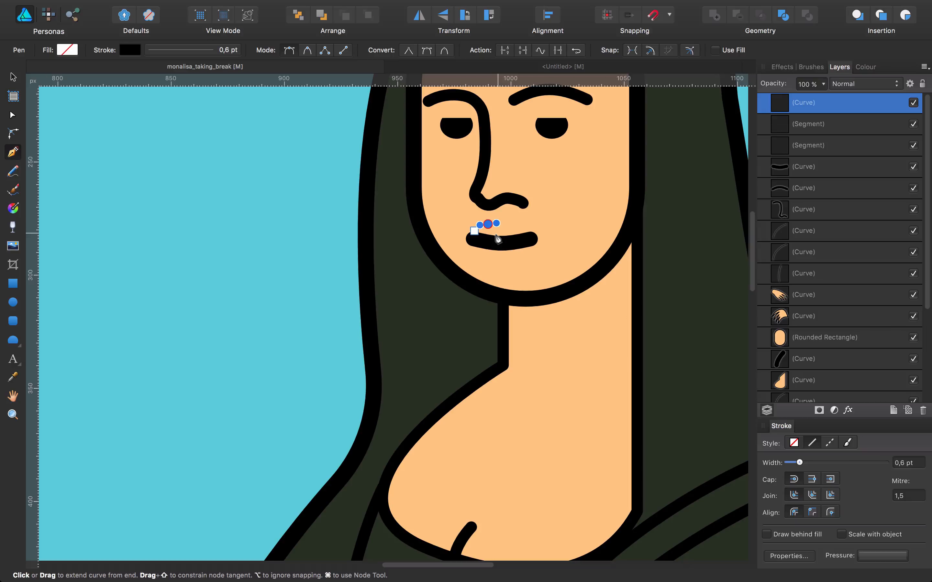
pyautogui.press('super+z')
pyautogui.click(475, 234)
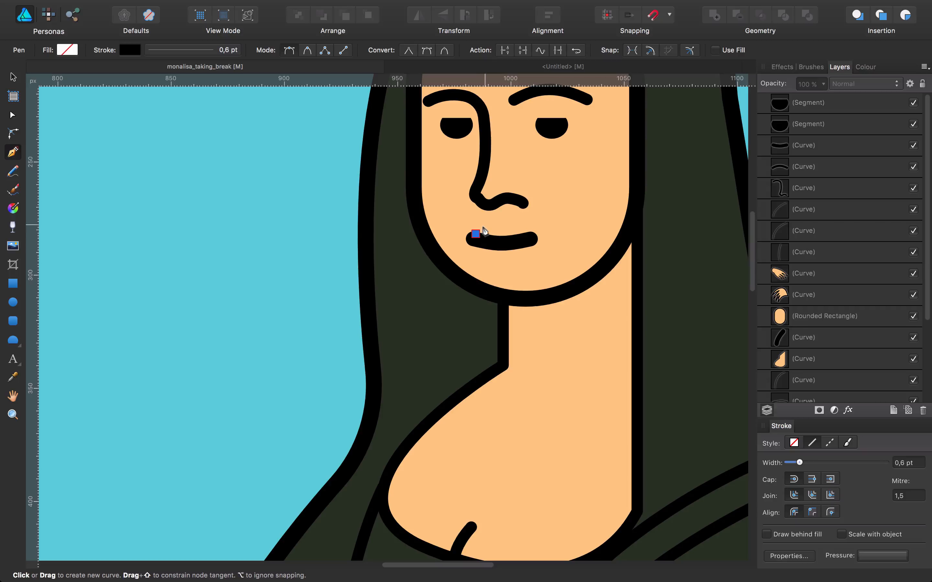
pyautogui.moveTo(486, 224); pyautogui.dragTo(493, 224)
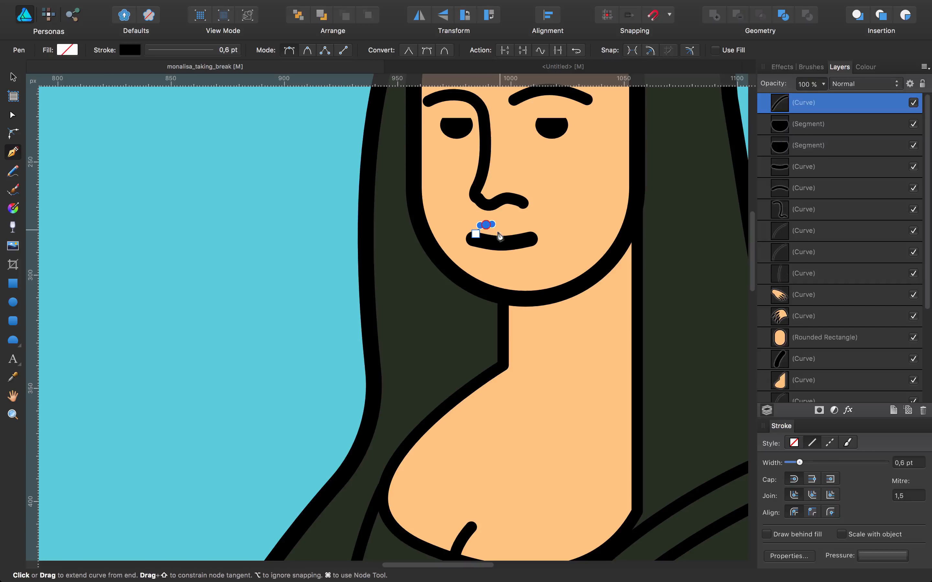
pyautogui.press('super+z')
# Draw a closed five-point upper lip with two straight-edged peaks just above the mouth curve
pyautogui.click(474, 227)
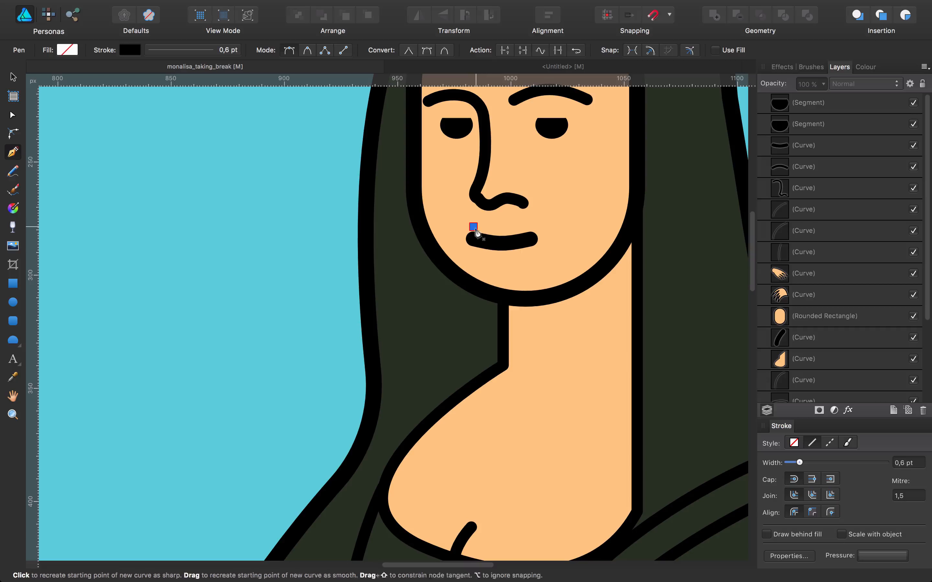
pyautogui.click(490, 219)
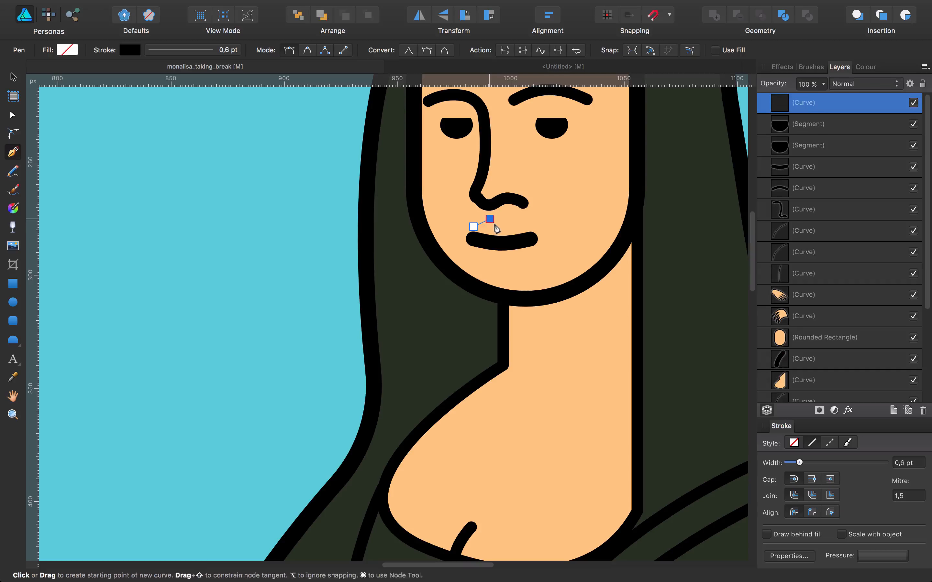
pyautogui.click(499, 222)
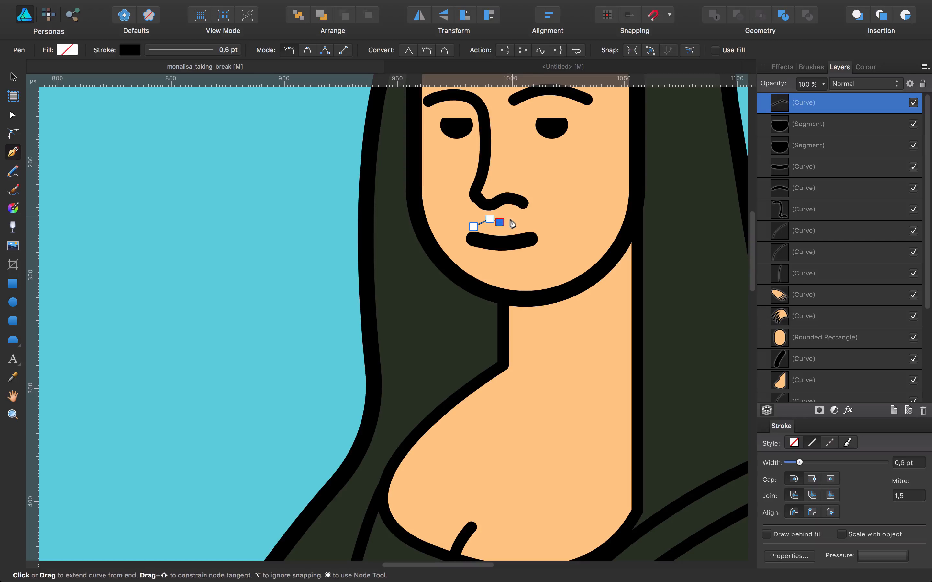
pyautogui.click(512, 217)
pyautogui.click(528, 226)
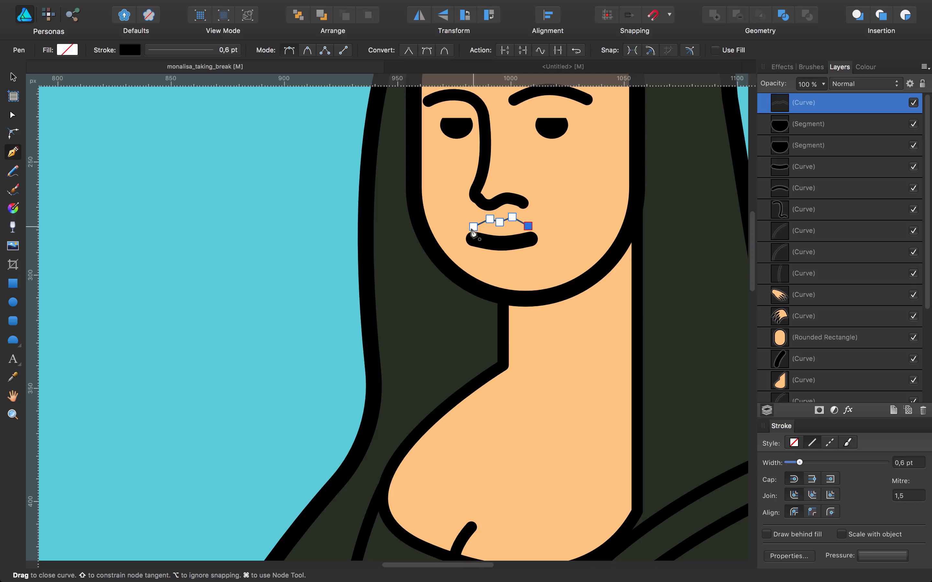
pyautogui.click(473, 226)
# Fill the upper lip shape with the recently used red and remove its stroke
pyautogui.click(68, 50)
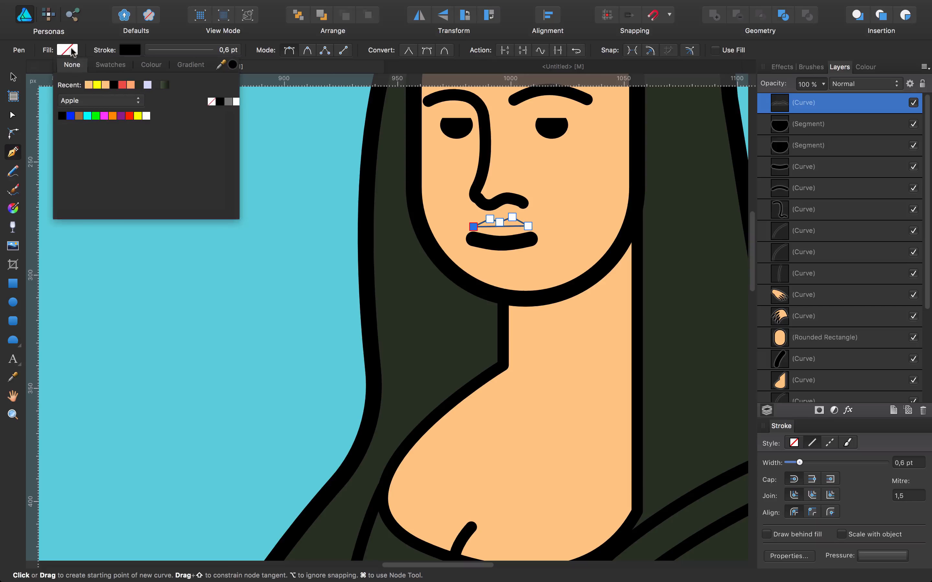
pyautogui.click(89, 85)
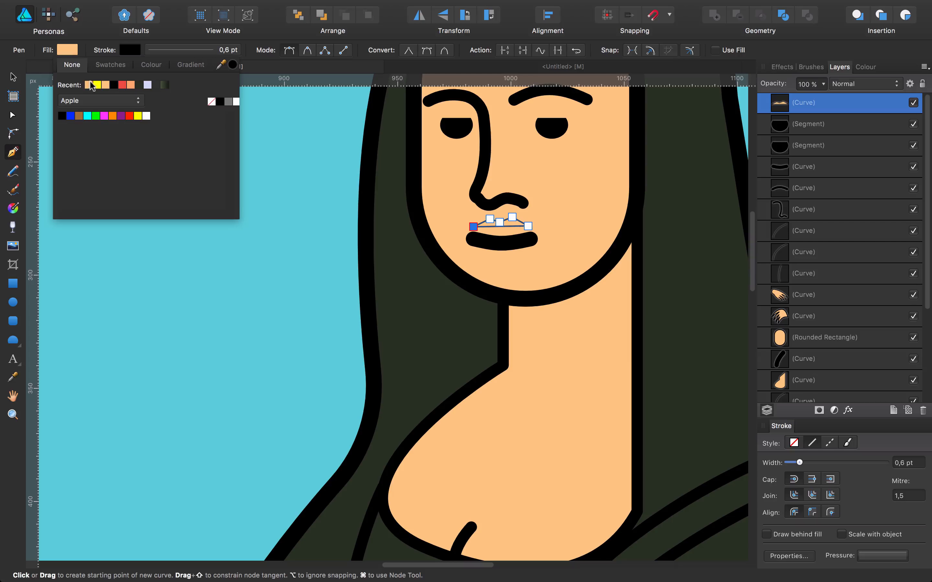
pyautogui.click(122, 85)
pyautogui.click(129, 51)
pyautogui.click(124, 66)
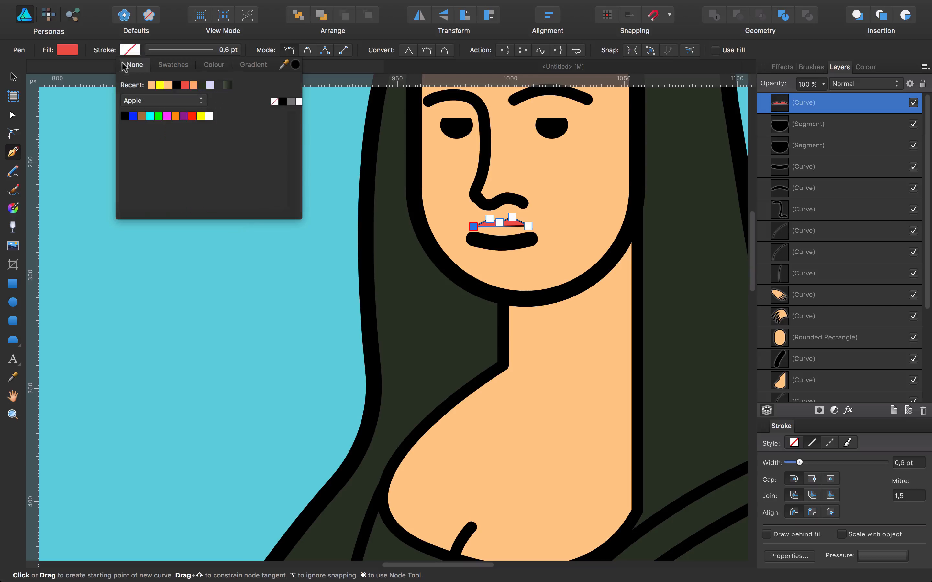
pyautogui.press('v')
pyautogui.click(169, 174)
# Nudge the red lip down onto the mouth curve and bend its lower edge downward to follow the smile
pyautogui.click(501, 219)
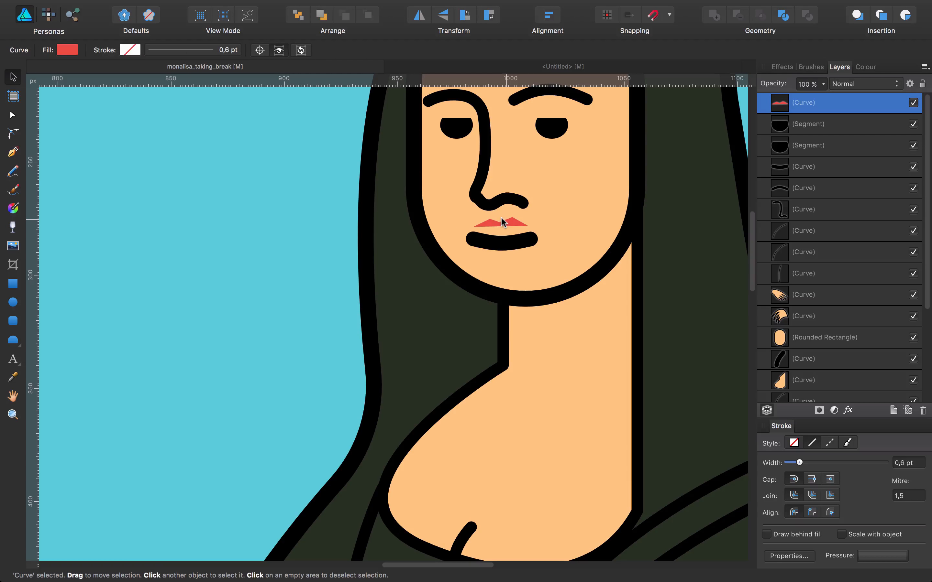
pyautogui.press('a')
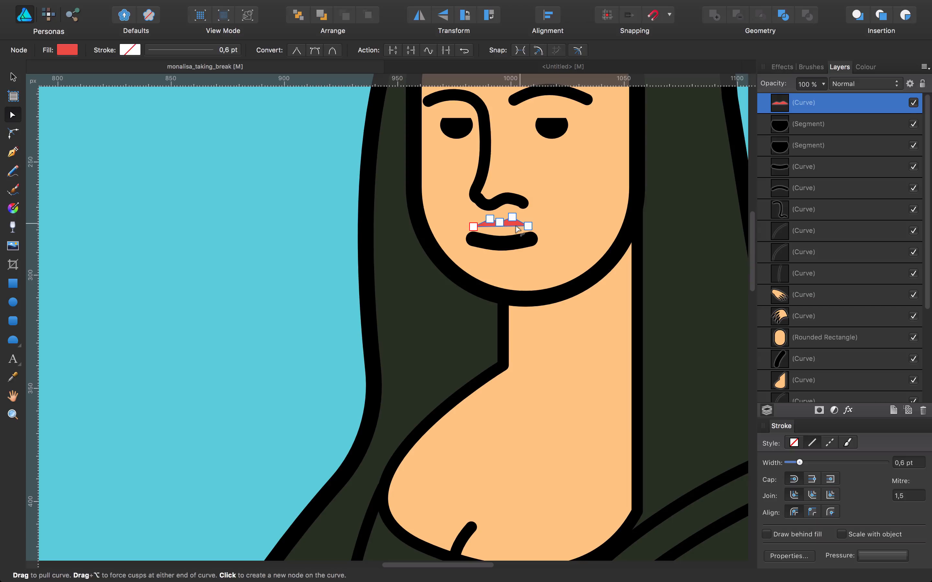
pyautogui.hotkey('shift', 'Down')
pyautogui.hotkey('shift', 'Up')
pyautogui.press('Down')
pyautogui.press('Down')
pyautogui.press('Down')
pyautogui.press('Down')
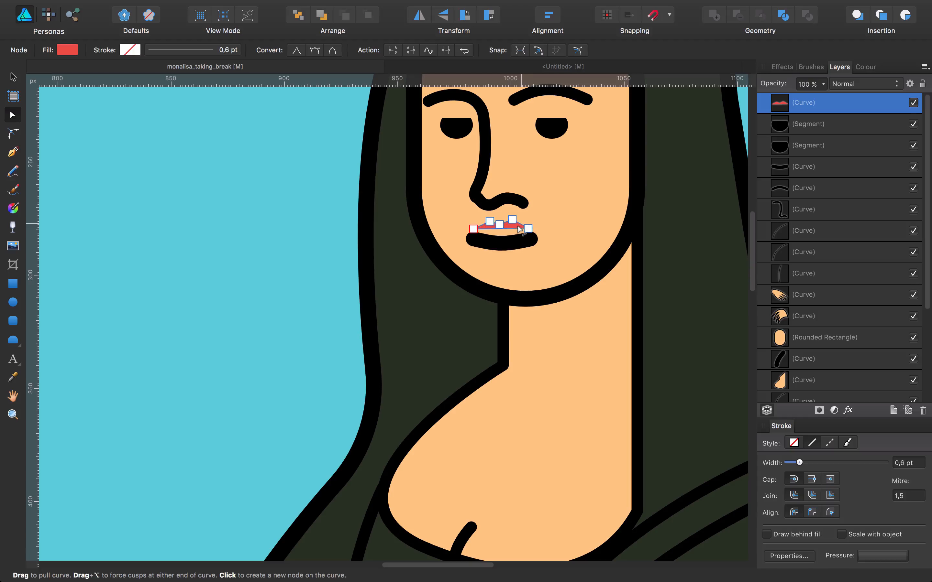
pyautogui.press('Up')
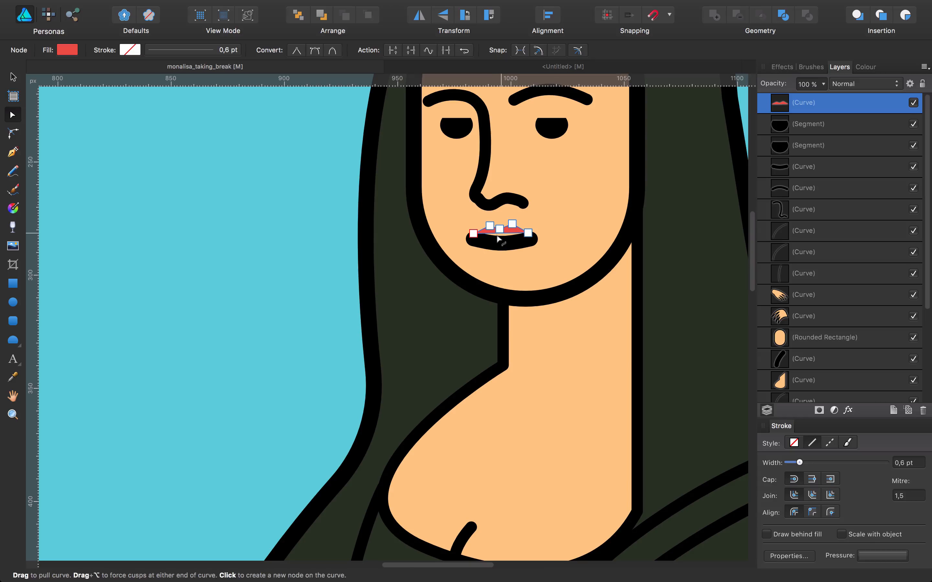
pyautogui.moveTo(499, 234); pyautogui.dragTo(500, 241)
# Bring the black mouth curve in front of the red lip and deselect it
pyautogui.click(504, 246)
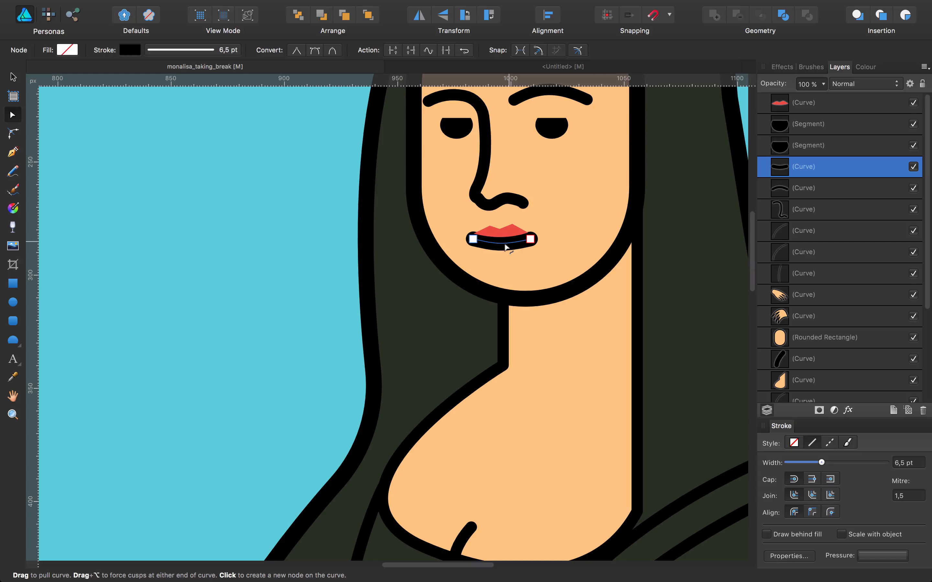
pyautogui.press('super+shift+bracketright')
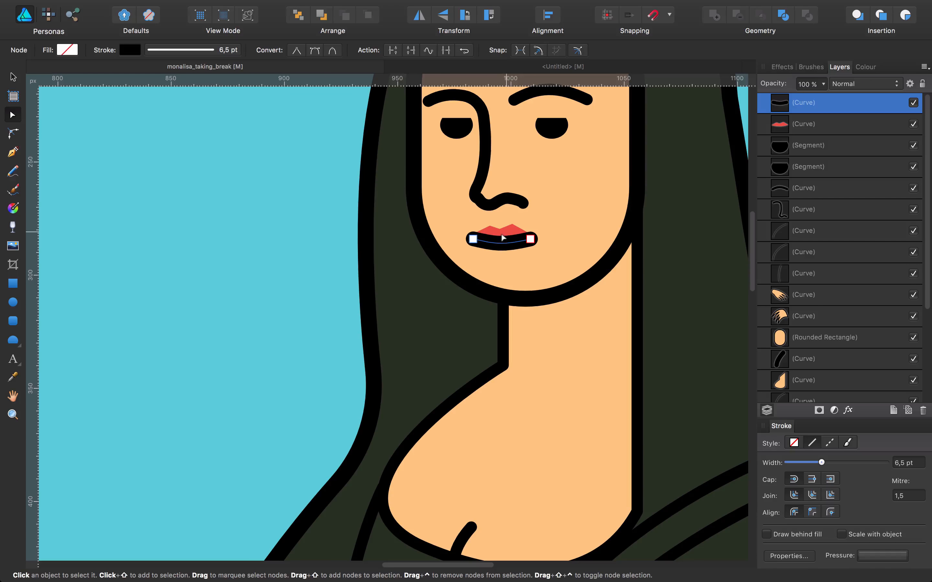
pyautogui.press('super+minus')
pyautogui.press('super+minus')
pyautogui.press('super+minus')
pyautogui.click(339, 239)
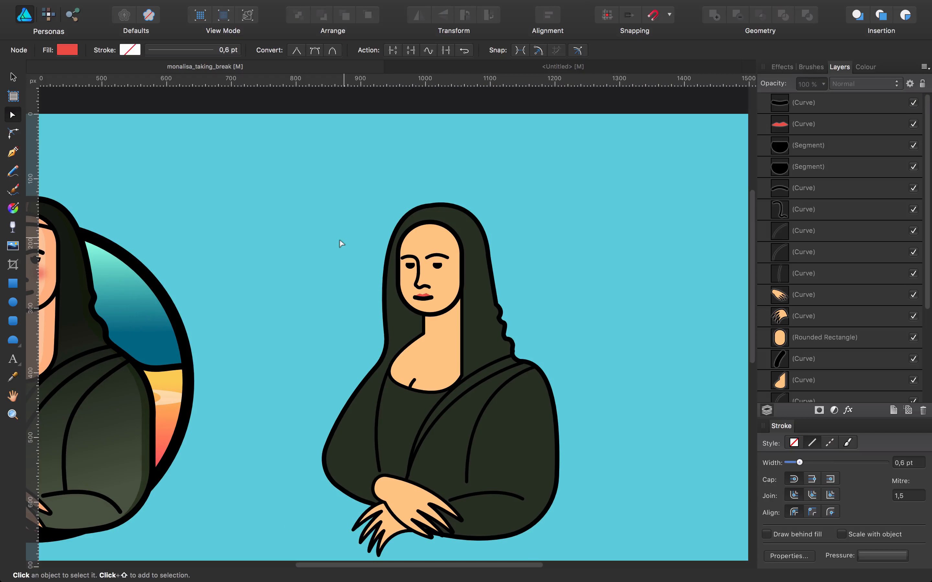
# Lower the red lip shape's opacity to 60% and deselect it
pyautogui.moveTo(339, 239); pyautogui.dragTo(455, 211)
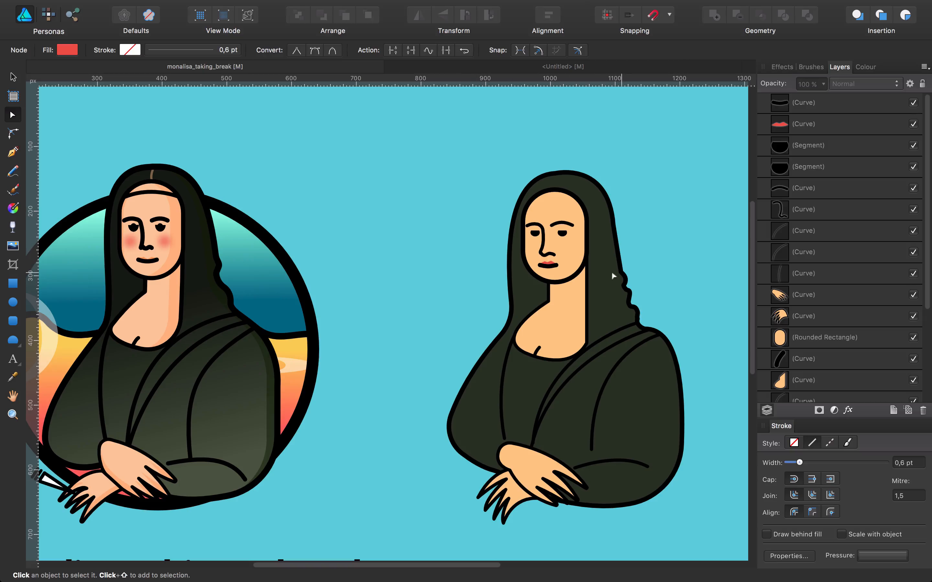
pyautogui.click(808, 131)
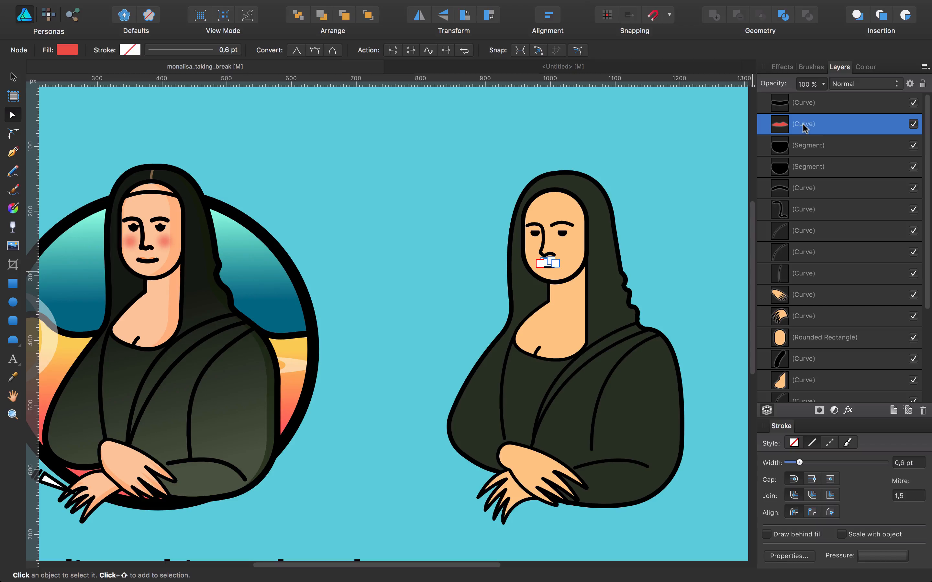
pyautogui.click(447, 164)
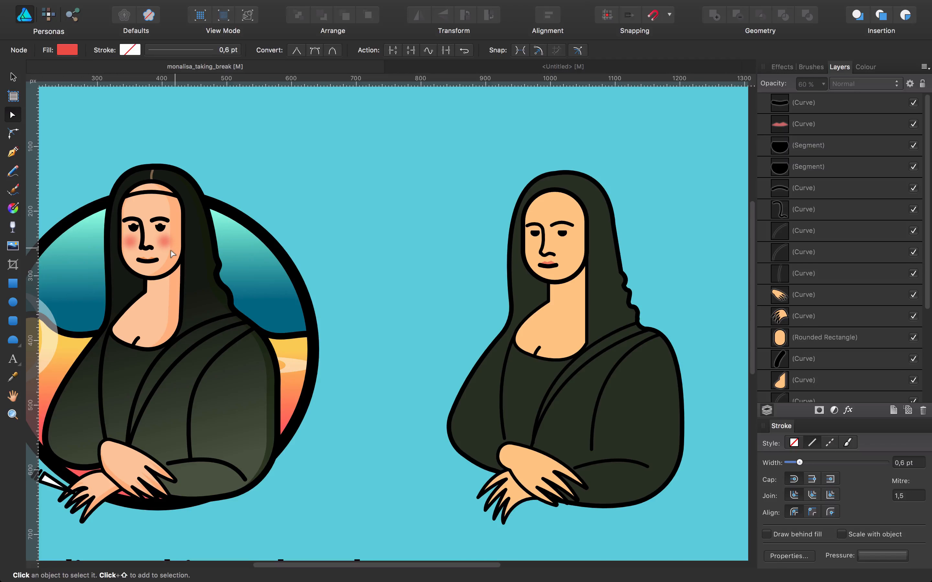
# Draw a small red circle without stroke between the two characters and apply a 4.6 px Gaussian Blur to it
pyautogui.click(8, 304)
pyautogui.moveTo(380, 214); pyautogui.dragTo(389, 228)
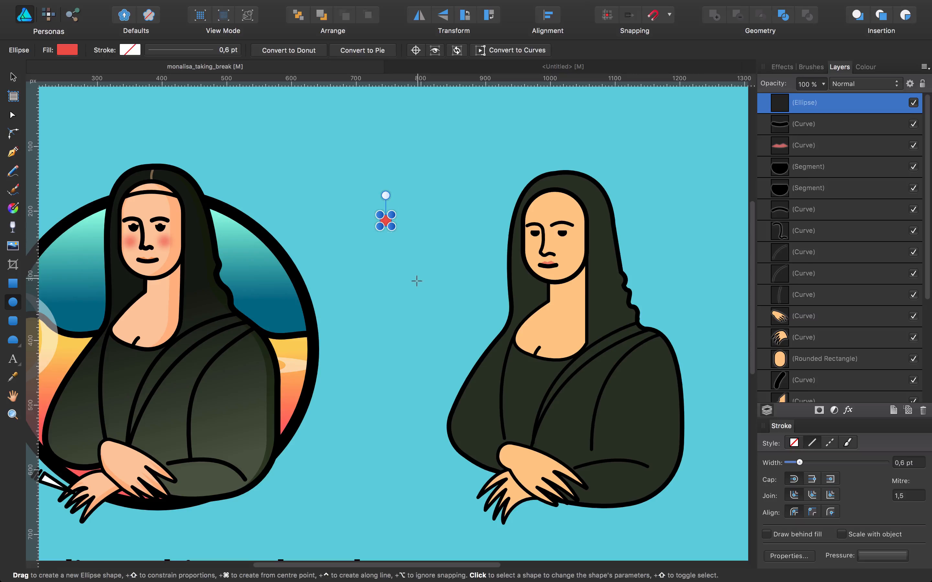
pyautogui.click(780, 67)
pyautogui.moveTo(790, 132); pyautogui.dragTo(818, 132)
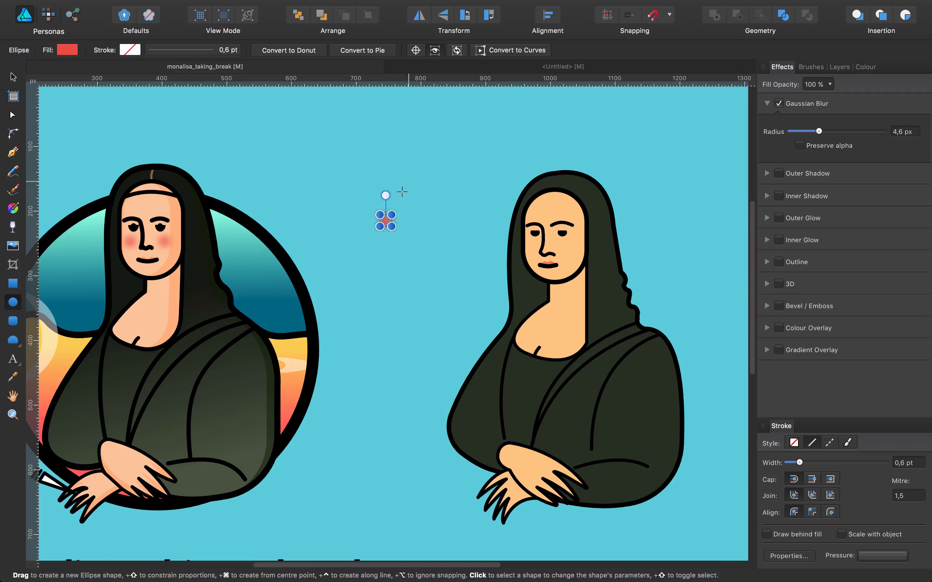
pyautogui.moveTo(392, 227); pyautogui.dragTo(442, 240)
pyautogui.press('super+z')
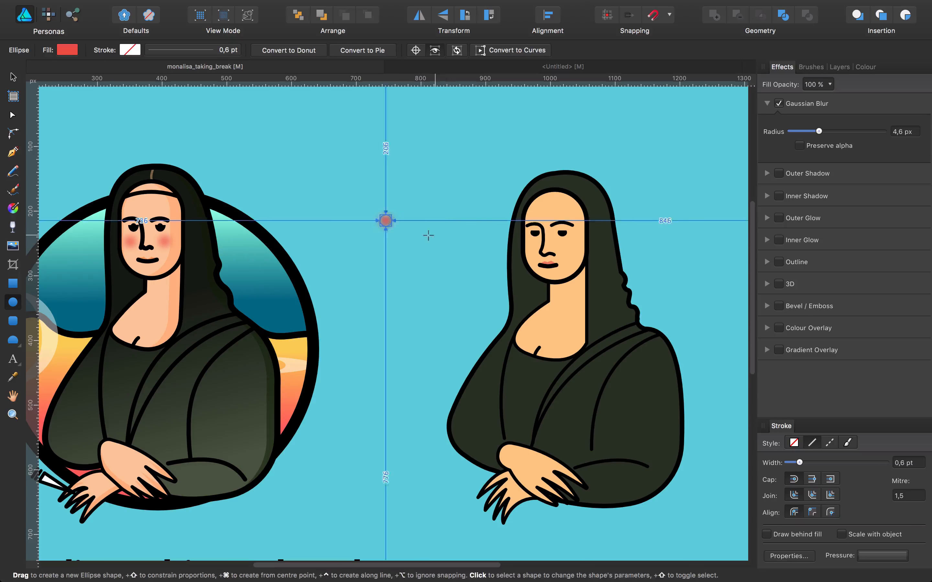
# Move the blurred circle onto the new character's right-hand cheek as blush and set its opacity to 80%
pyautogui.moveTo(386, 223); pyautogui.dragTo(559, 246)
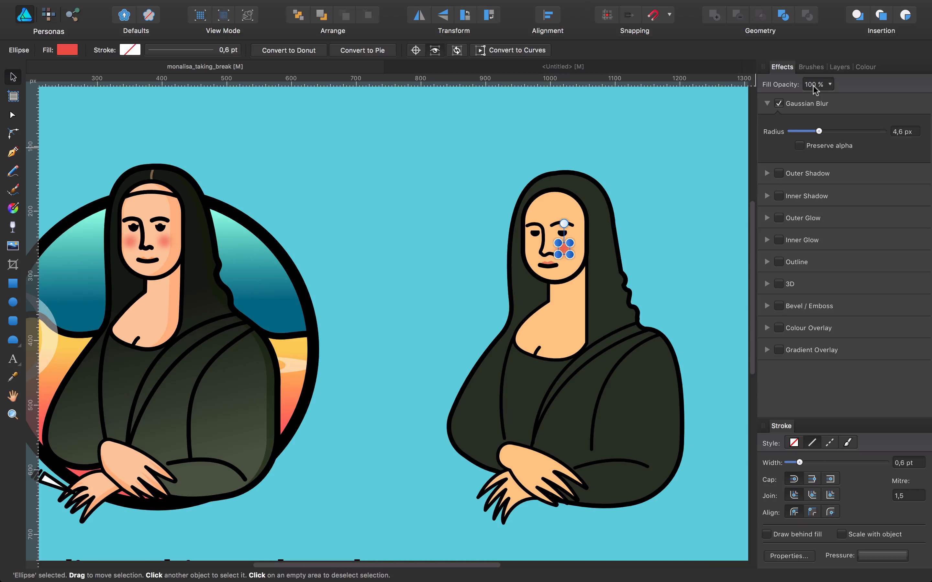
pyautogui.click(647, 238)
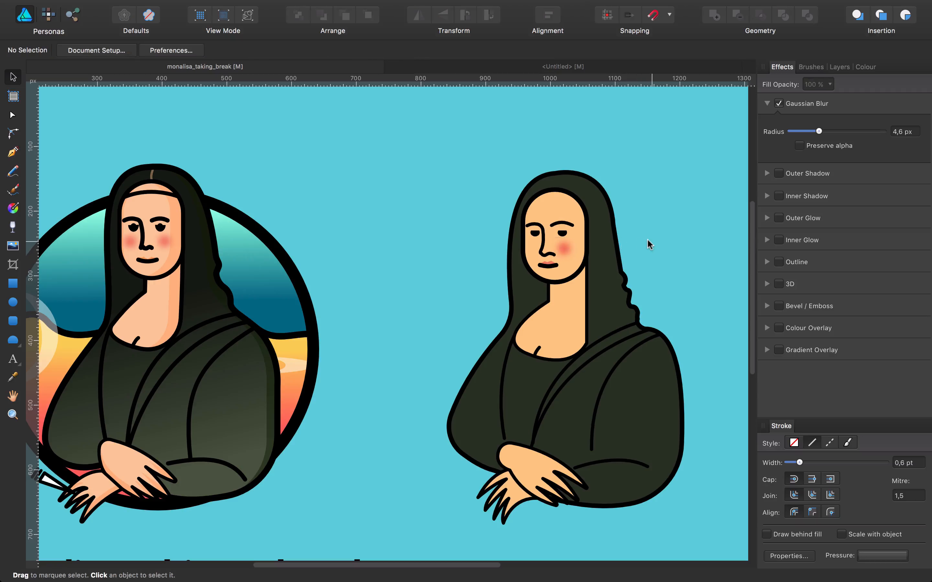
pyautogui.click(563, 251)
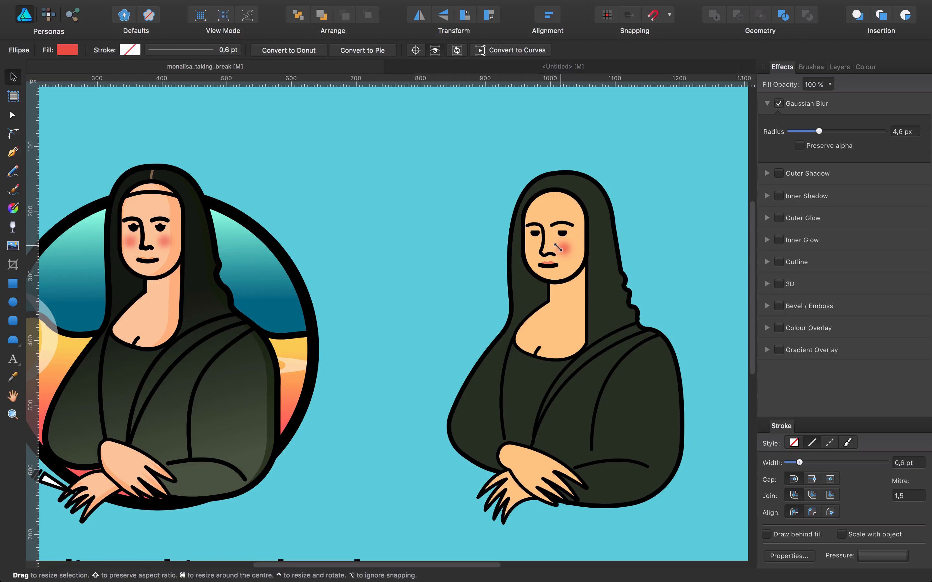
pyautogui.click(840, 67)
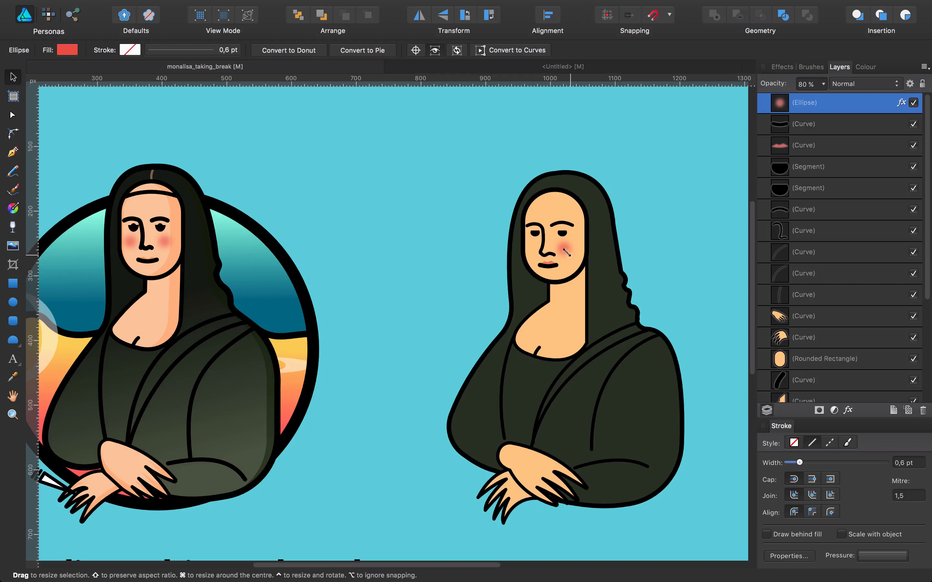
pyautogui.click(432, 50)
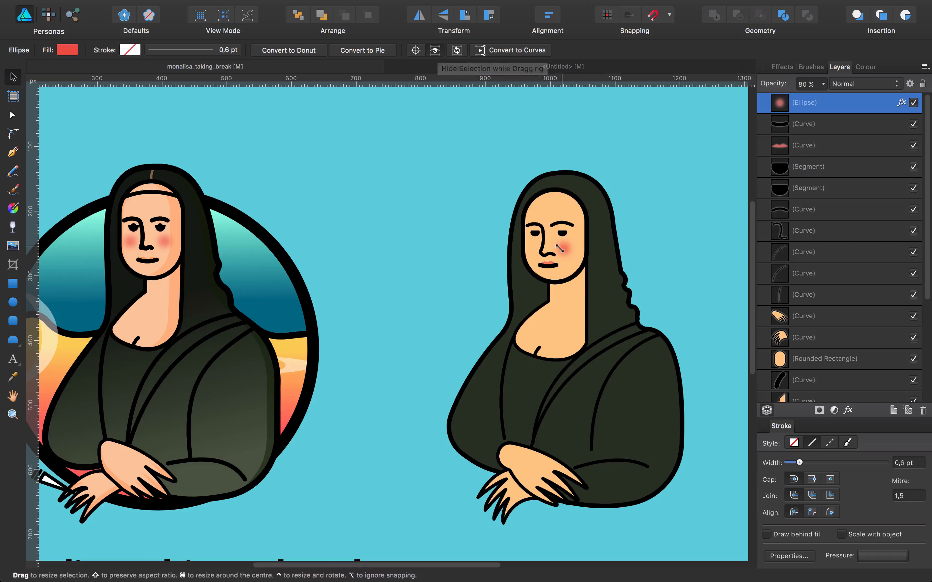
# Duplicate the blush circle and shift the copy horizontally left onto the other cheek
pyautogui.press('super+j')
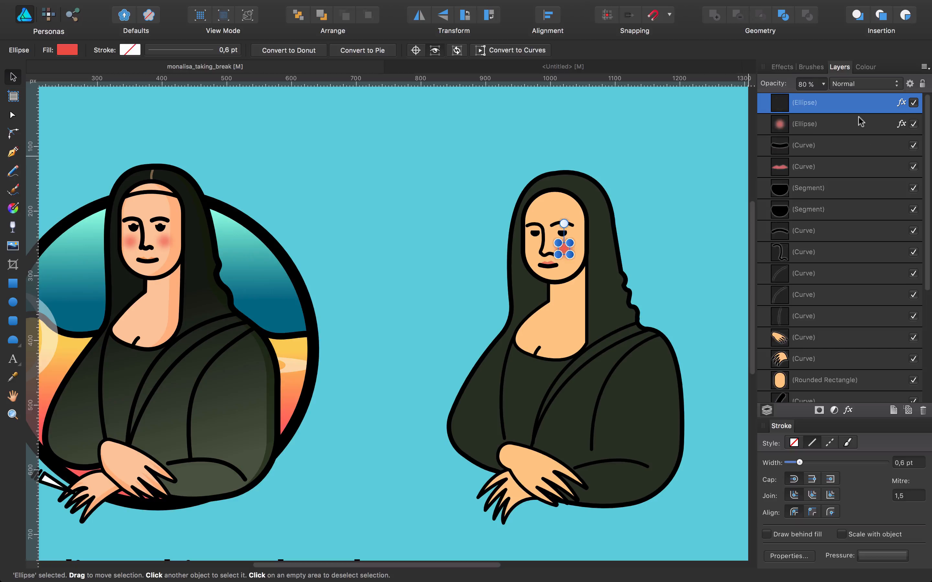
pyautogui.hotkey('shift', 'Left')
pyautogui.hotkey('shift', 'Left')
pyautogui.hotkey('shift', 'Left')
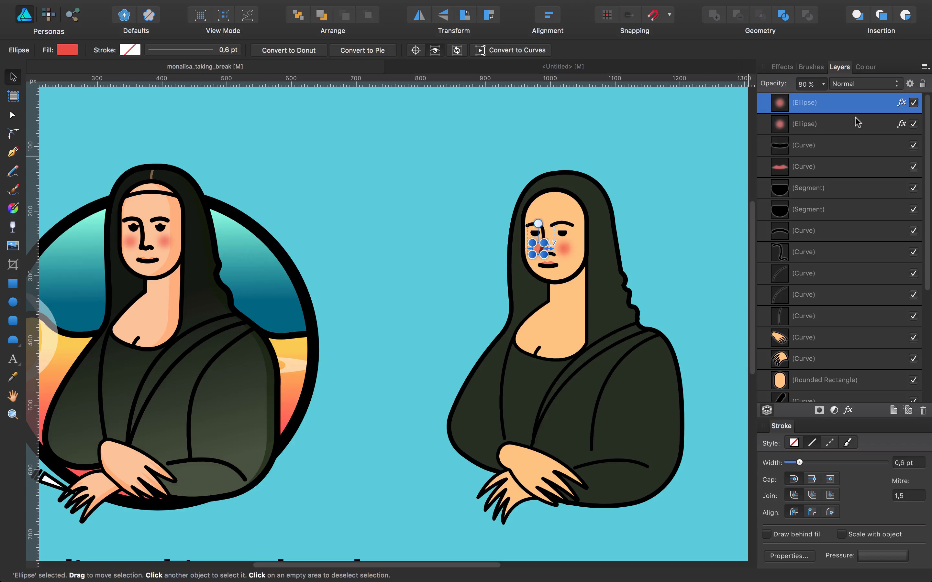
pyautogui.hotkey('shift', 'Left')
pyautogui.hotkey('shift', 'Left')
pyautogui.click(563, 249)
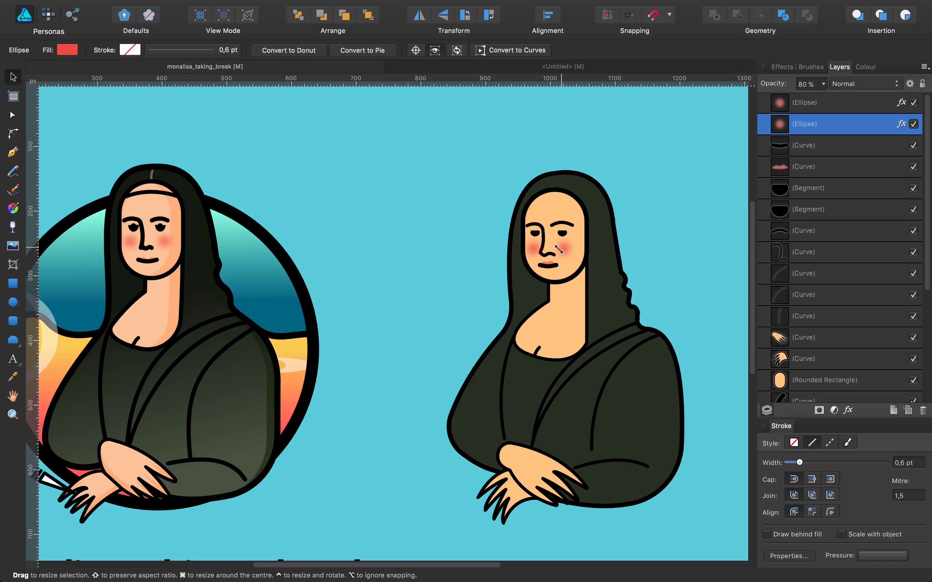
pyautogui.click(853, 104)
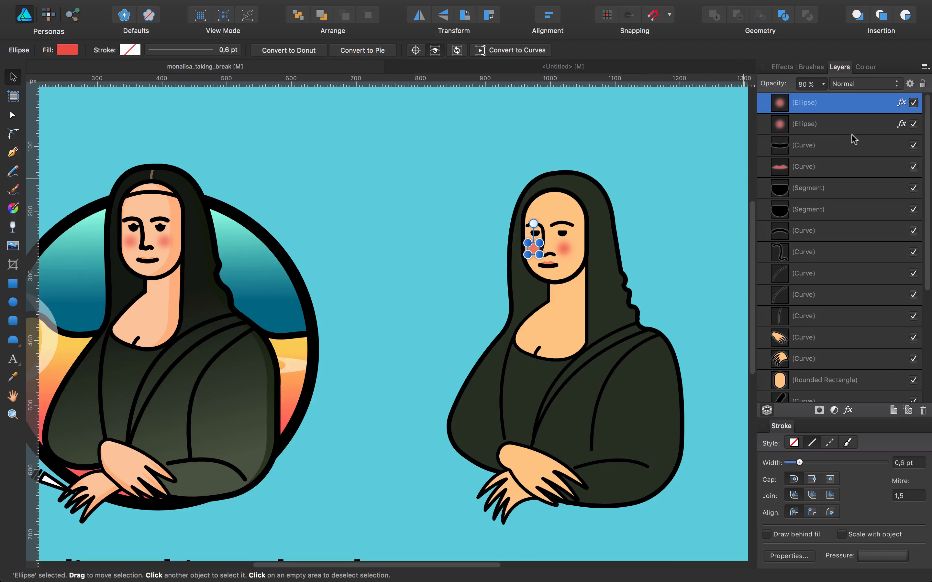
pyautogui.click(834, 127)
pyautogui.click(834, 105)
pyautogui.click(708, 172)
pyautogui.click(564, 251)
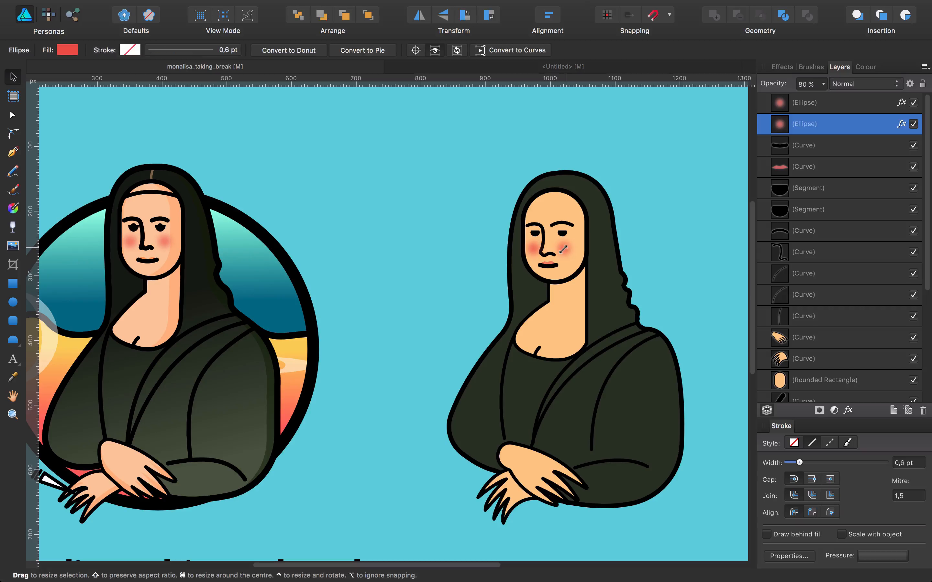
pyautogui.click(529, 251)
pyautogui.moveTo(530, 247)
pyautogui.mouseDown()
pyautogui.moveTo(520, 246)
pyautogui.moveTo(528, 247)
pyautogui.mouseUp()
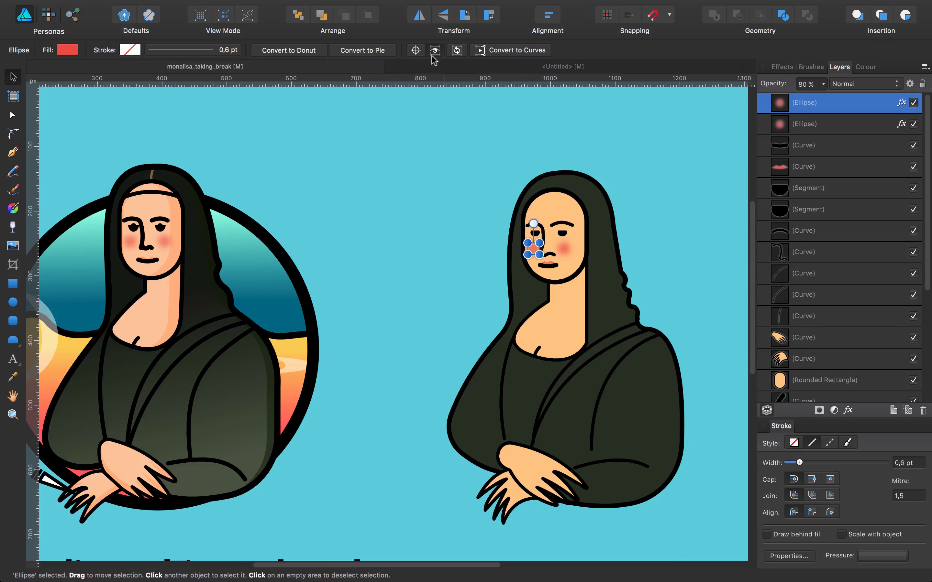
pyautogui.click(501, 144)
pyautogui.click(561, 247)
pyautogui.click(535, 251)
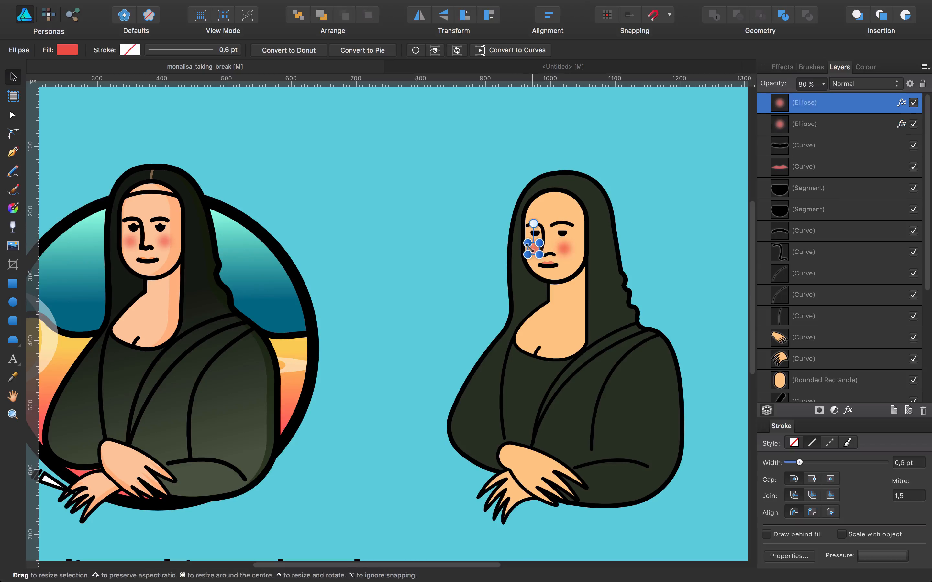
pyautogui.click(564, 249)
pyautogui.click(650, 231)
pyautogui.click(567, 251)
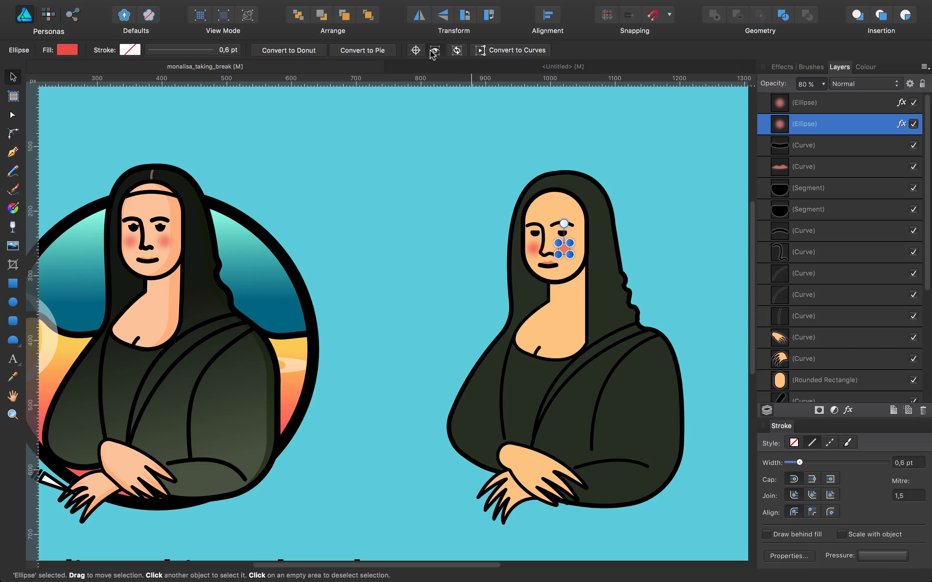
# Try moving a blush circle and toggling Hide Selection while Dragging on the two blush circles, leaving both in place
pyautogui.moveTo(560, 250); pyautogui.dragTo(490, 202)
pyautogui.press('super+z')
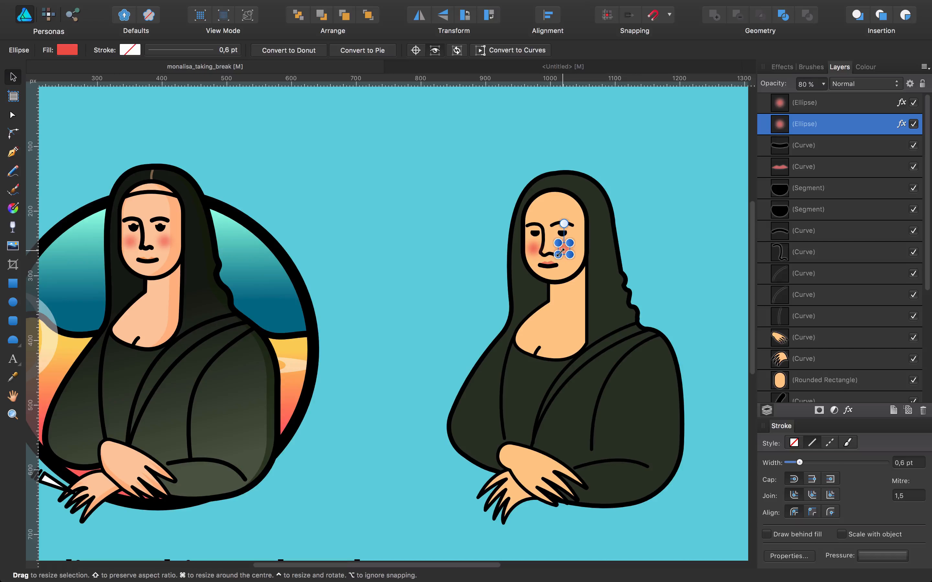
pyautogui.click(660, 194)
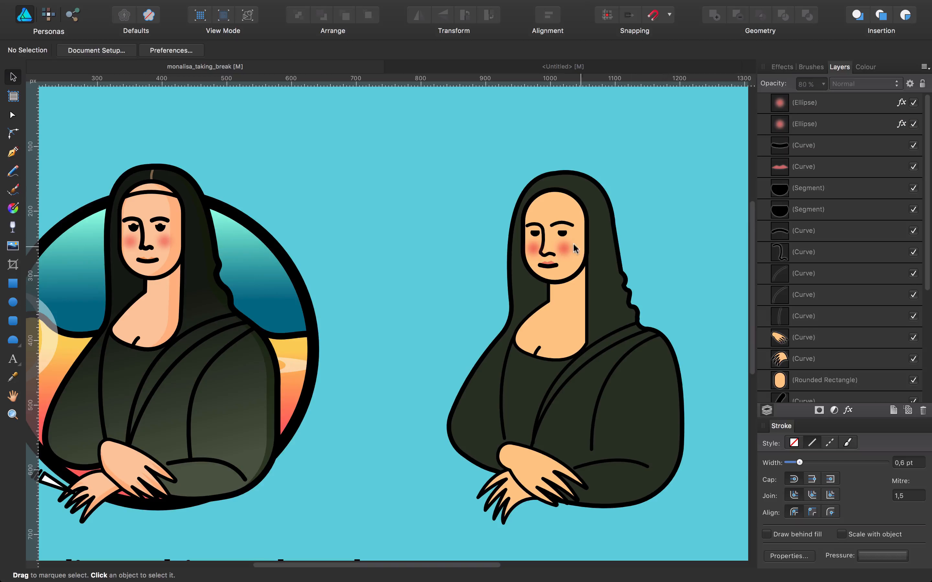
pyautogui.click(562, 247)
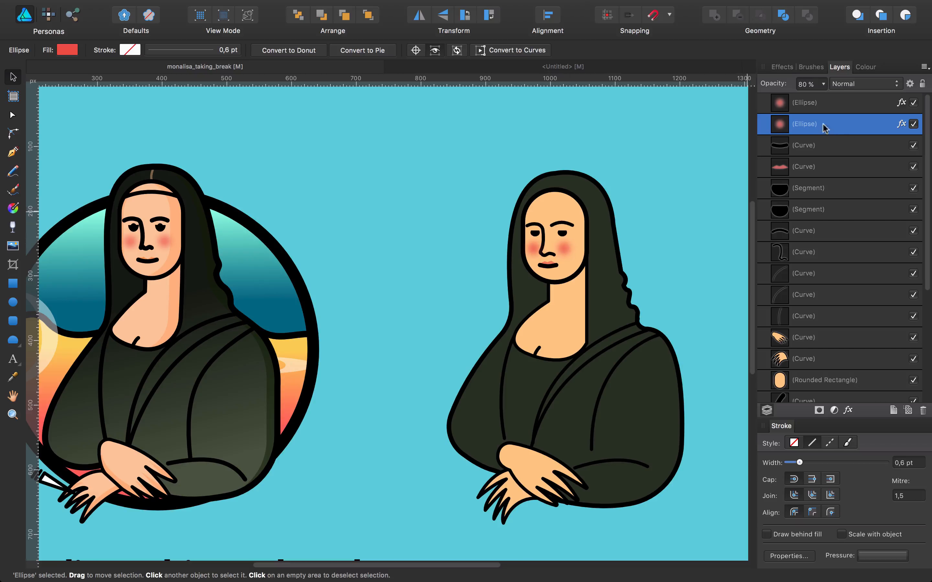
pyautogui.click(529, 251)
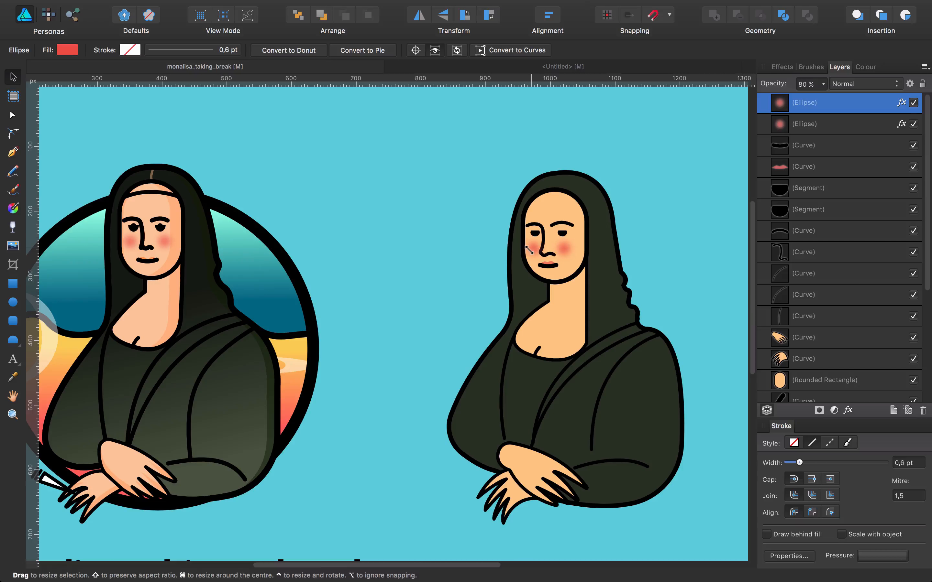
pyautogui.click(564, 252)
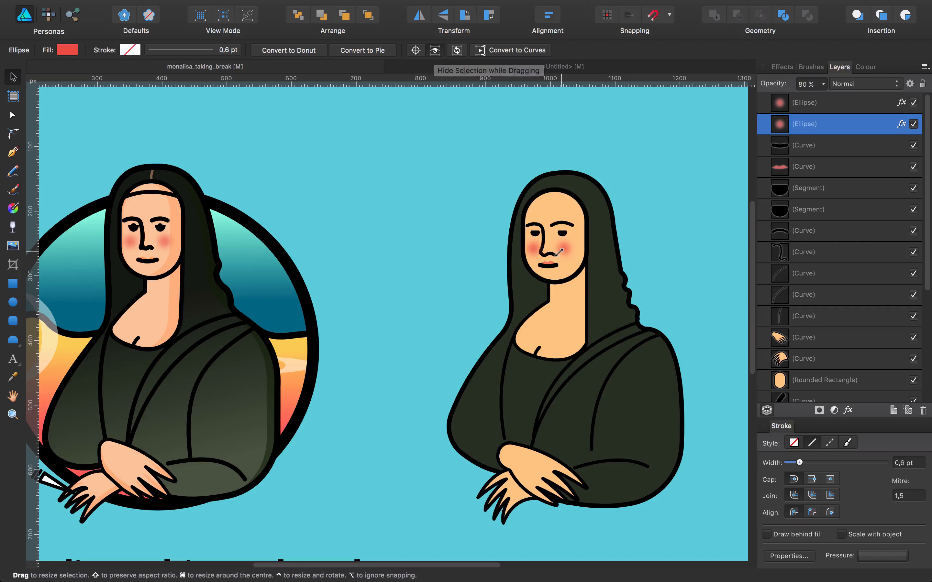
pyautogui.click(434, 52)
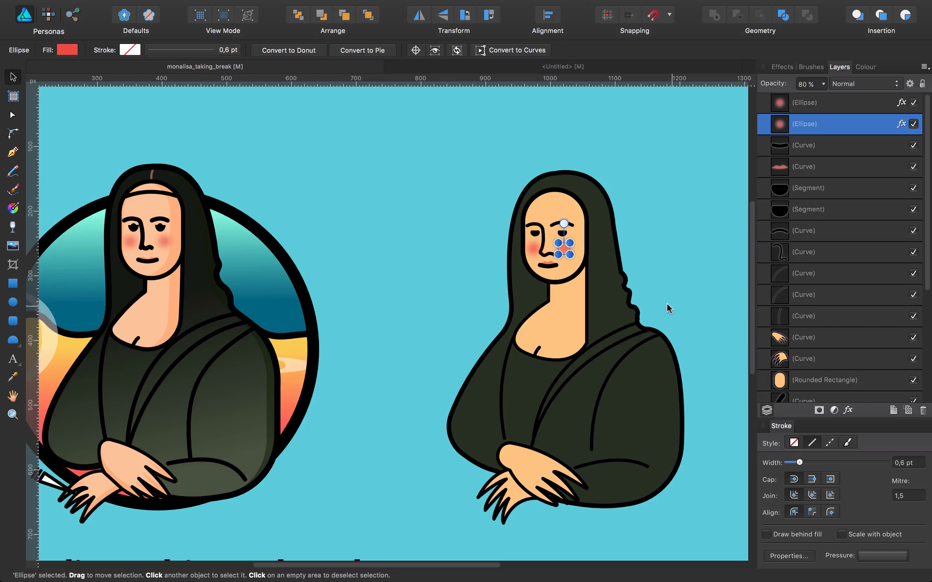
pyautogui.click(661, 279)
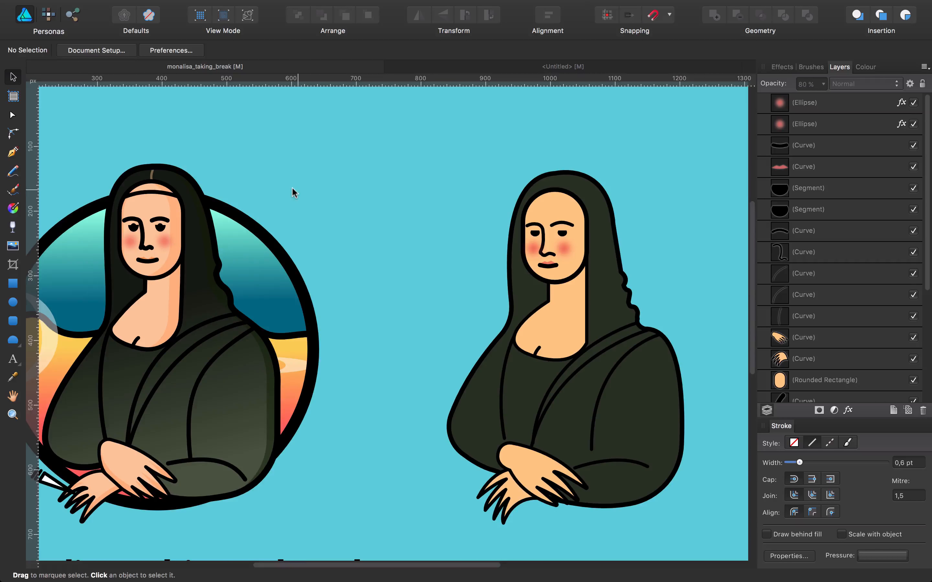
# Select the new character's face, neck and both hands and lighten their fill to H 32, S 100, L 82
pyautogui.moveTo(292, 187); pyautogui.dragTo(349, 161)
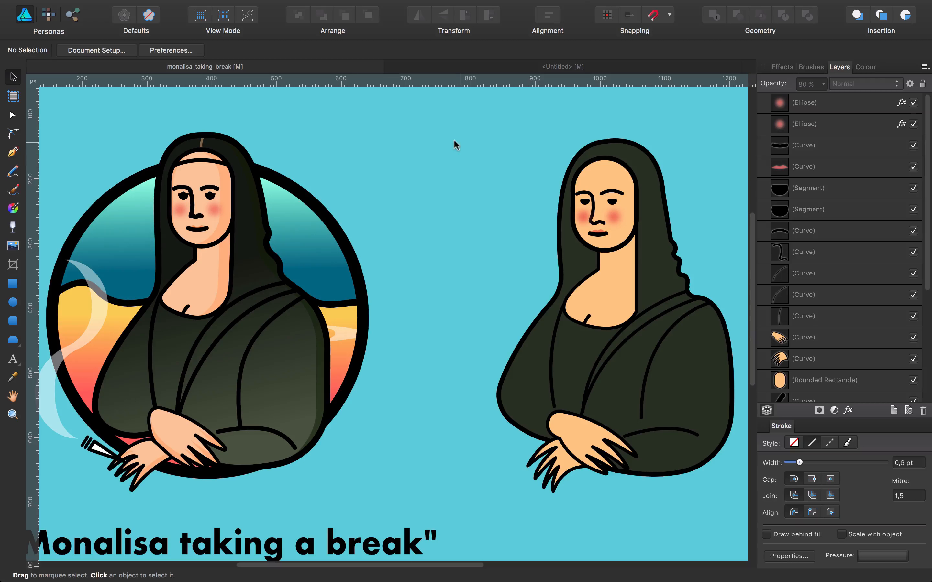
pyautogui.hscroll(2, 443, 139)
pyautogui.scroll(-1, 443, 139)
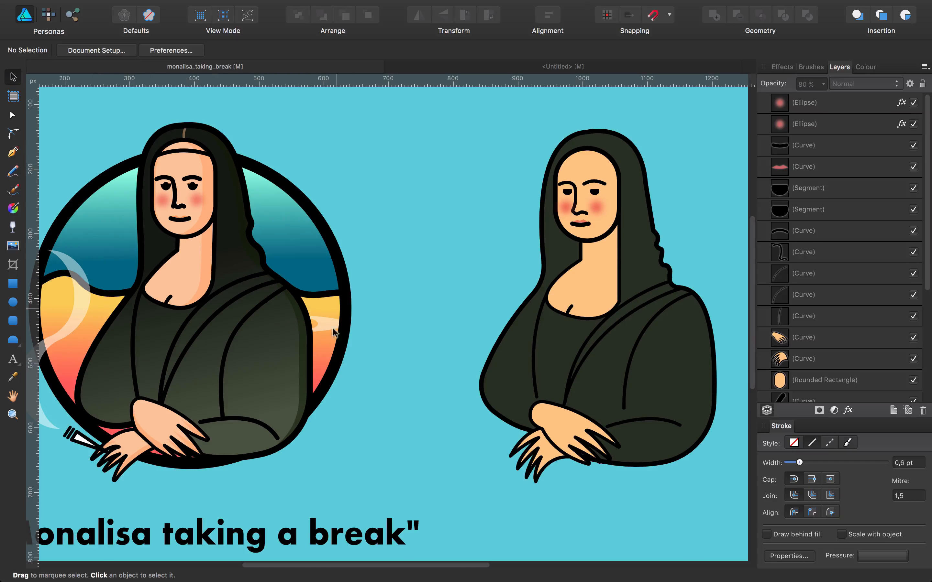
pyautogui.press('space')
pyautogui.moveTo(414, 189)
pyautogui.mouseDown()
pyautogui.moveTo(325, 169)
pyautogui.moveTo(418, 171)
pyautogui.mouseUp()
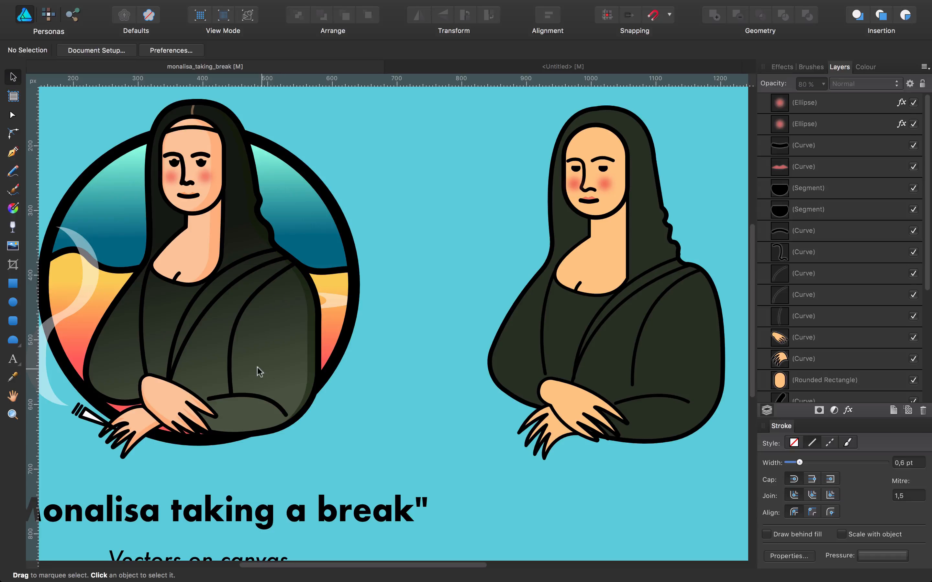
pyautogui.click(593, 145)
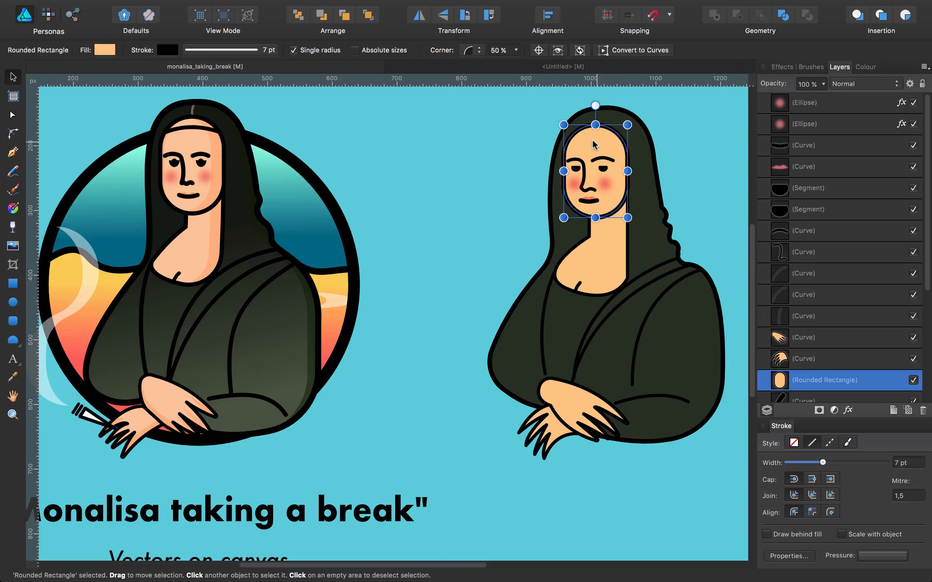
pyautogui.keyDown('shift'); pyautogui.click(598, 269); pyautogui.keyUp('shift')
pyautogui.keyDown('shift'); pyautogui.click(563, 417); pyautogui.keyUp('shift')
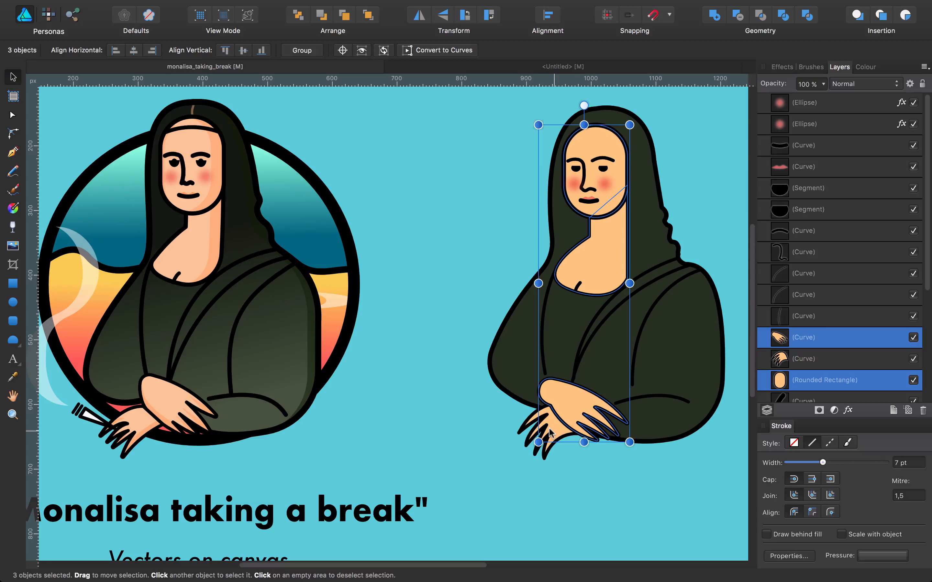
pyautogui.keyDown('shift'); pyautogui.click(552, 432); pyautogui.keyUp('shift')
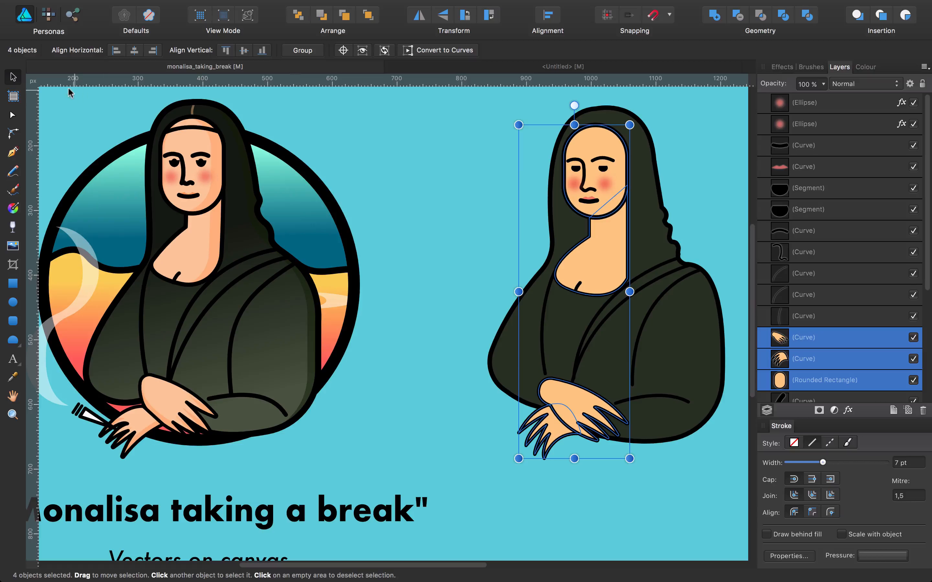
pyautogui.click(866, 67)
pyautogui.moveTo(868, 142); pyautogui.dragTo(873, 142)
pyautogui.click(387, 124)
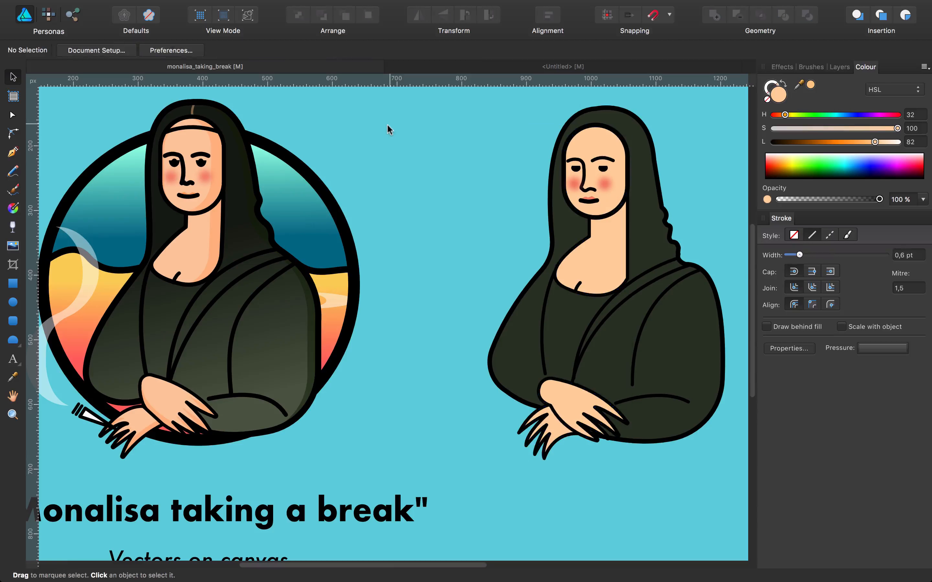
# Place a copy of the new character's face shape in the gap between the two characters and remove its stroke
pyautogui.click(590, 134)
pyautogui.moveTo(574, 137); pyautogui.dragTo(383, 131)
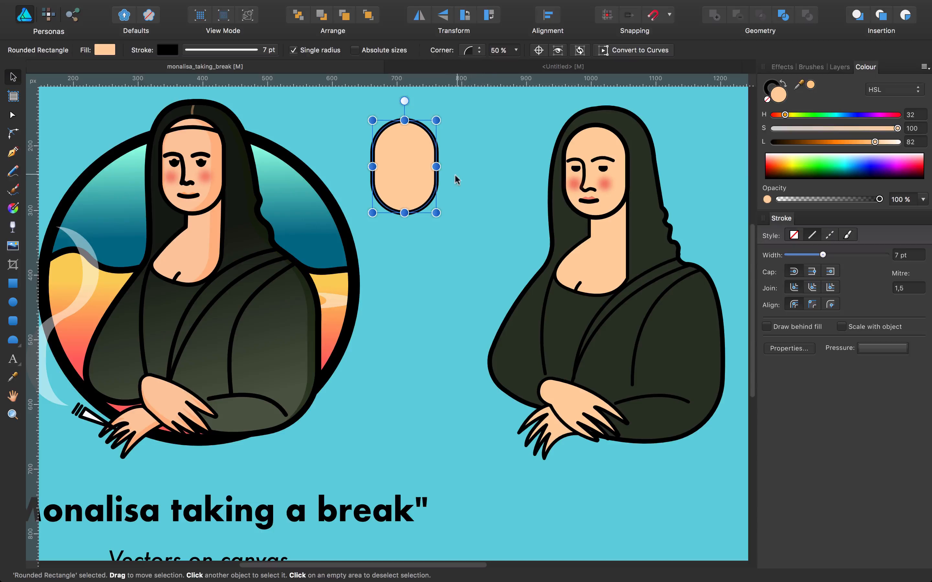
pyautogui.click(170, 50)
pyautogui.click(171, 65)
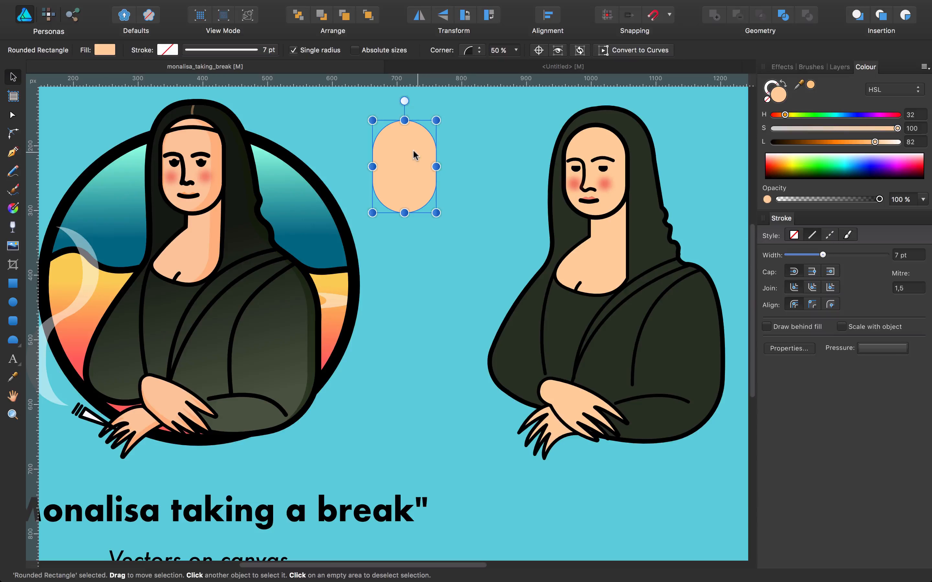
# Duplicate the strokeless face copy in place and nudge the duplicate about 20 px to the left
pyautogui.click(839, 68)
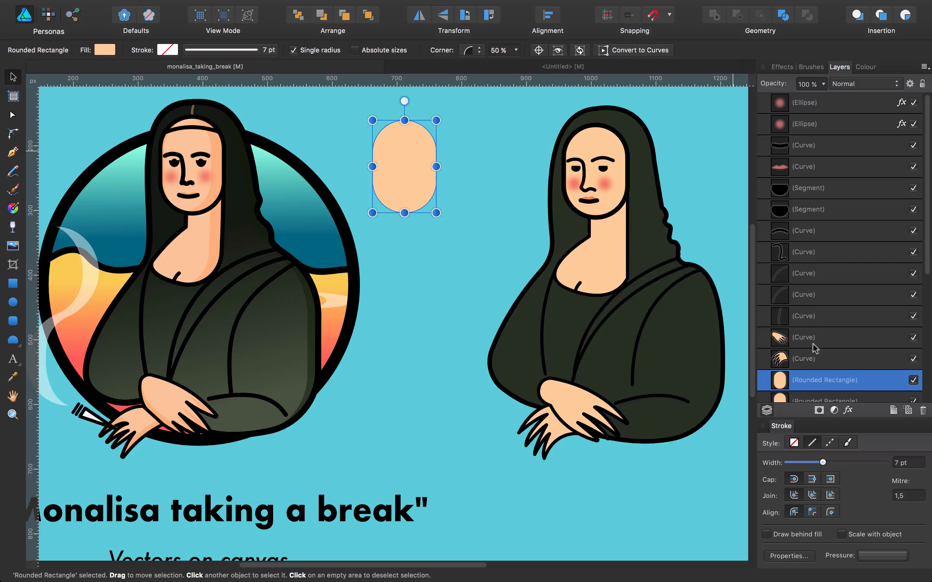
pyautogui.scroll(-5, 814, 349)
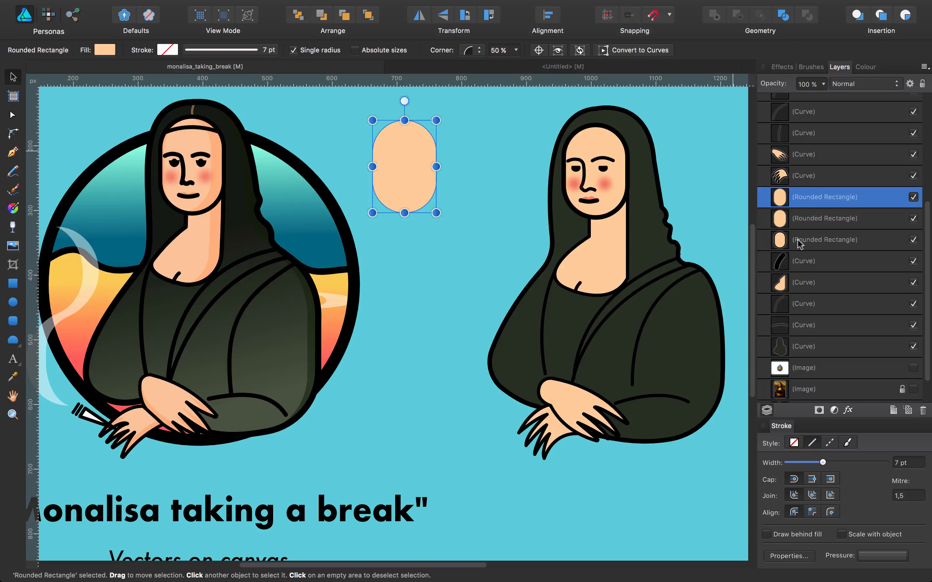
pyautogui.click(912, 240)
pyautogui.click(912, 240)
pyautogui.click(912, 240)
pyautogui.click(912, 240)
pyautogui.hotkey('shift', 'Left')
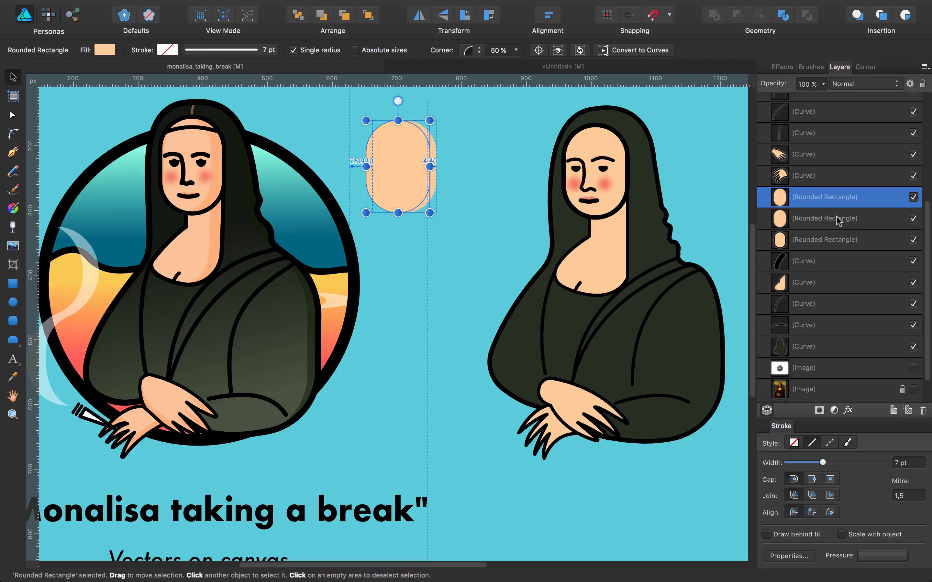
pyautogui.hotkey('shift', 'Left')
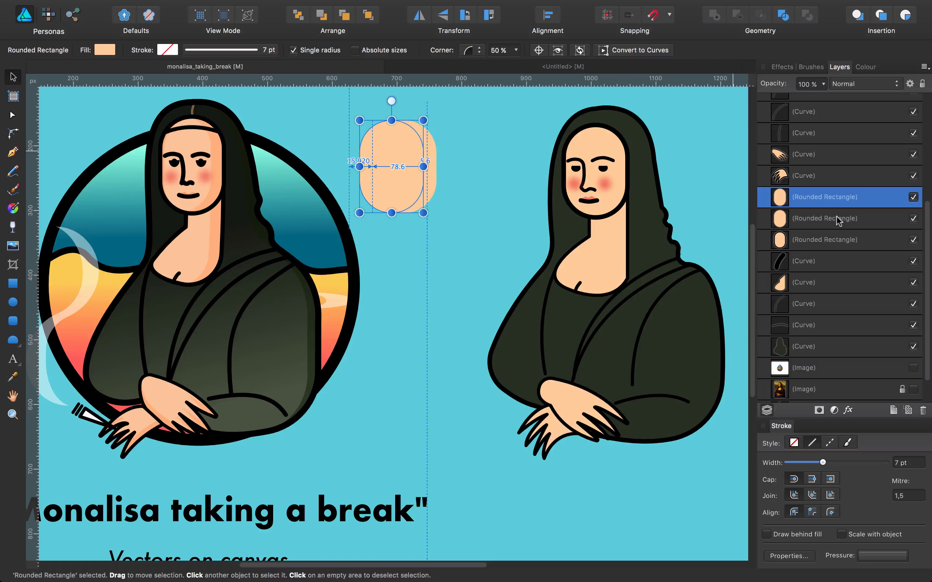
# Subtract the shifted oval from the other as a compound to form a crescent, and move the crescent closer to the new character
pyautogui.click(461, 194)
pyautogui.moveTo(326, 101); pyautogui.dragTo(477, 236)
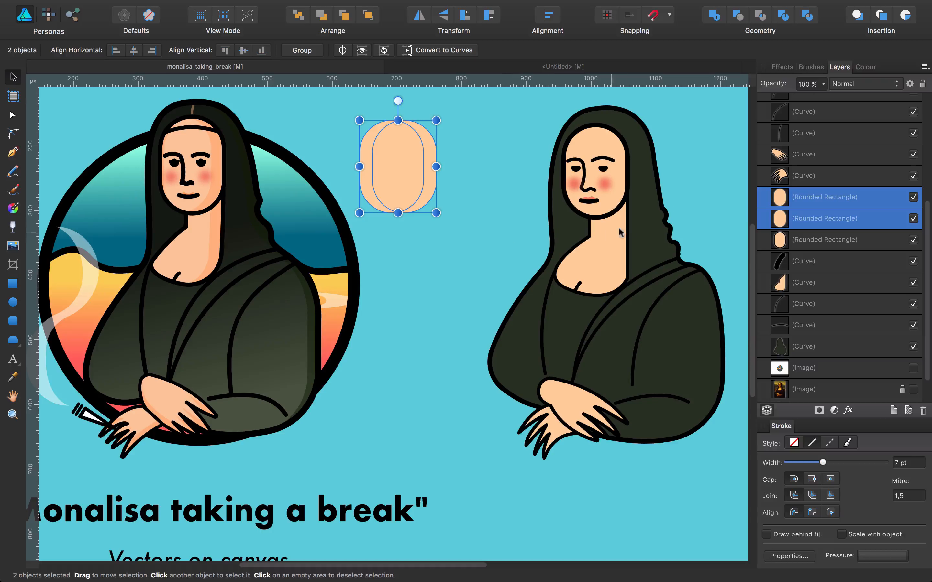
pyautogui.click(735, 18)
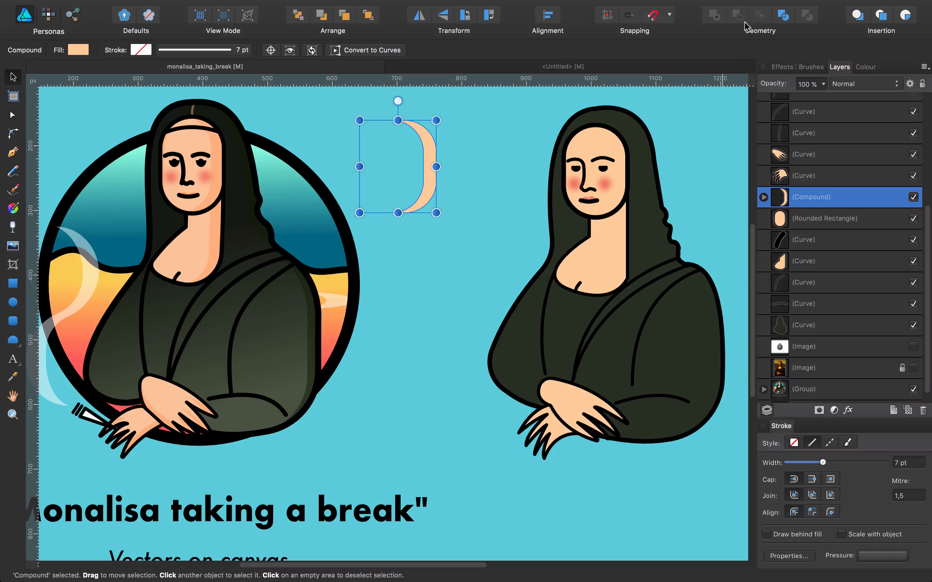
pyautogui.click(763, 197)
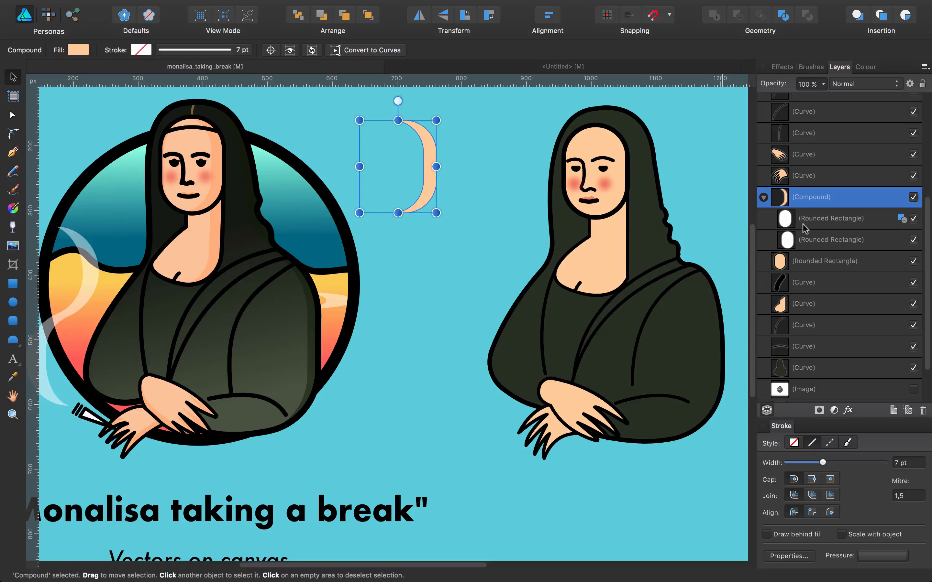
pyautogui.moveTo(424, 144); pyautogui.dragTo(479, 155)
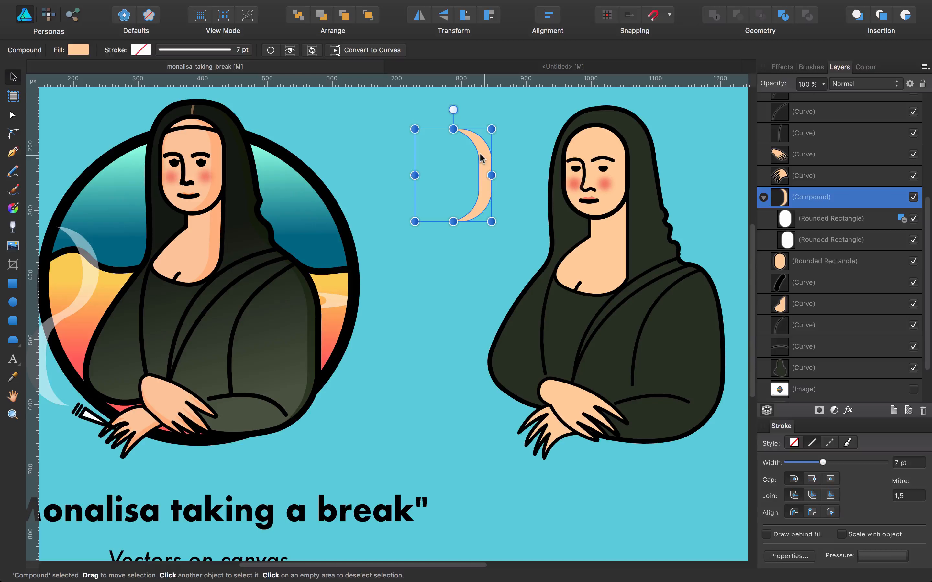
# Darken the crescent's fill to H 32, S 90, L 72 and position it over the right-hand edge of the new character's face
pyautogui.click(71, 50)
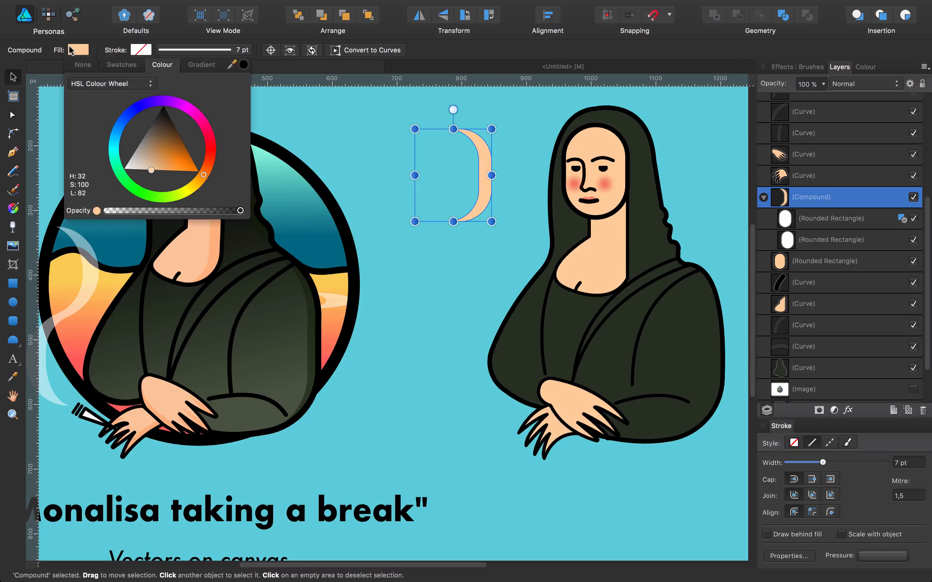
pyautogui.moveTo(150, 170); pyautogui.dragTo(154, 171)
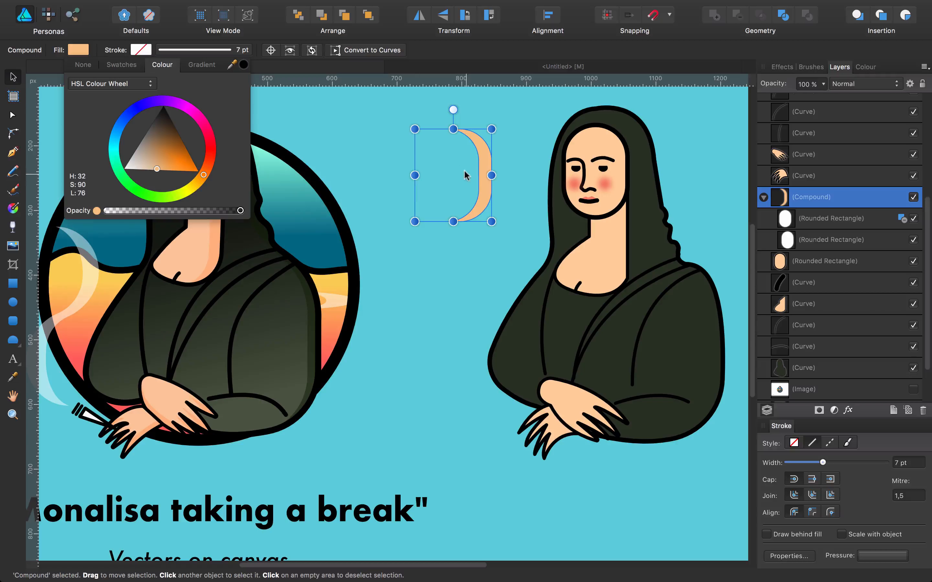
pyautogui.click(478, 158)
pyautogui.moveTo(478, 158); pyautogui.dragTo(617, 156)
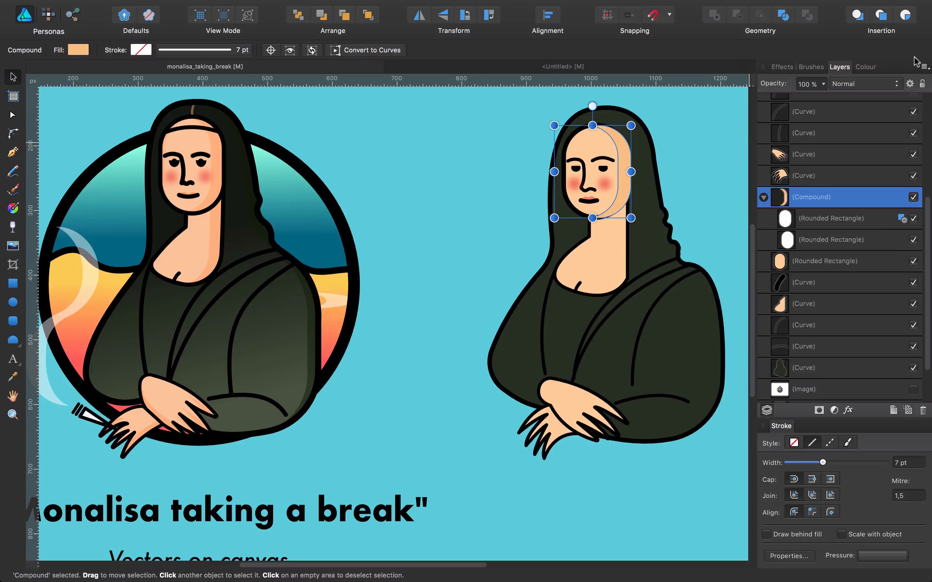
pyautogui.click(864, 67)
pyautogui.moveTo(860, 137); pyautogui.dragTo(856, 138)
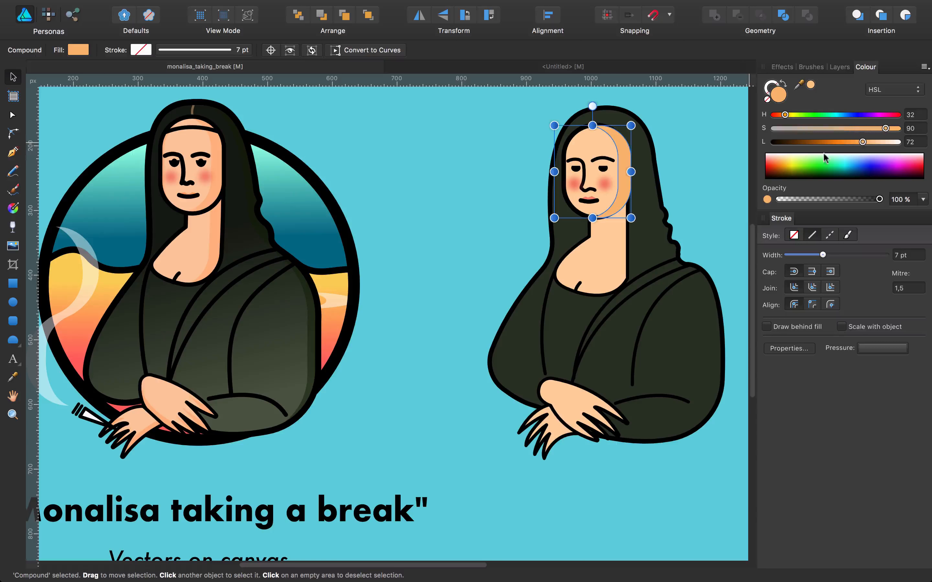
# Nest the crescent compound inside the face's rounded rectangle layer so it is clipped to the face, and deselect it
pyautogui.click(833, 67)
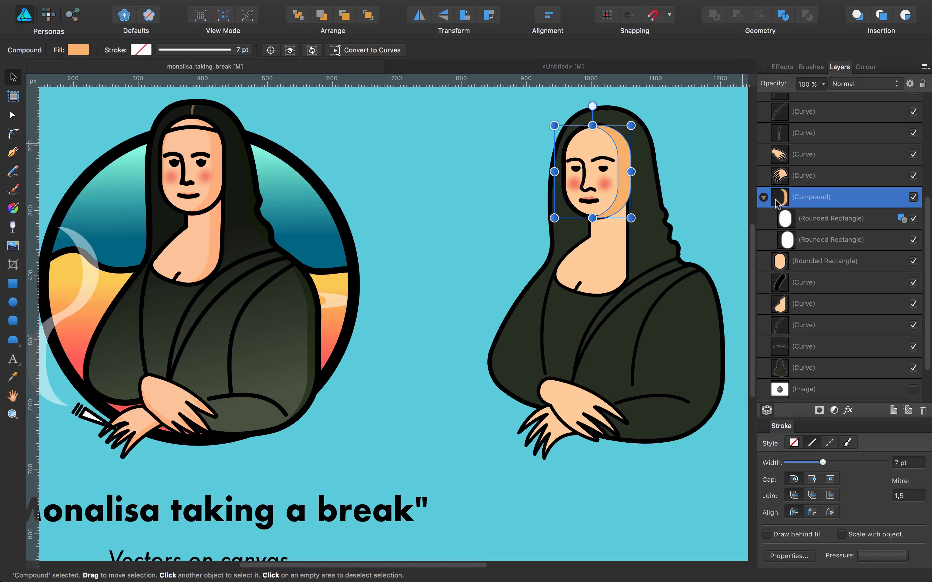
pyautogui.moveTo(782, 198); pyautogui.dragTo(787, 266)
pyautogui.click(691, 137)
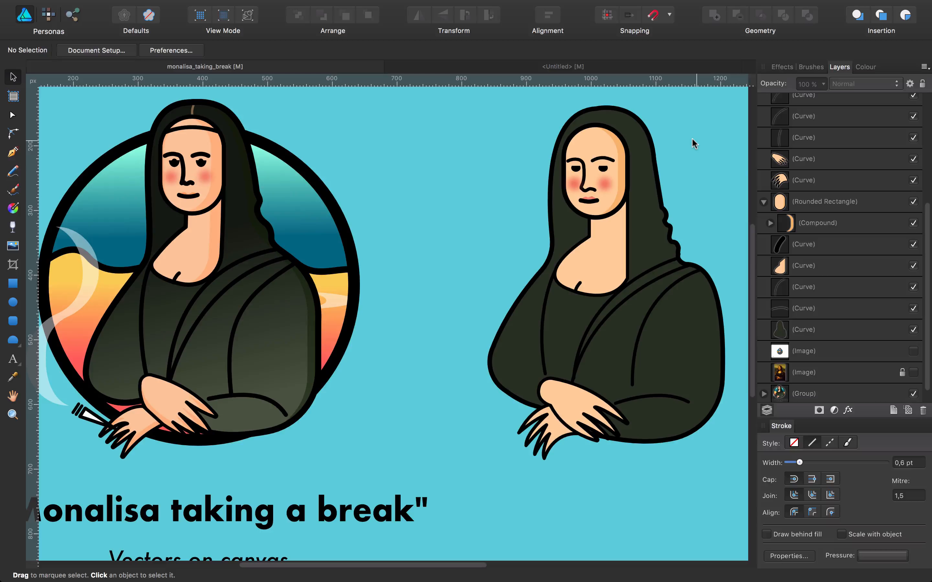
# Try 50% and 70% opacity on the nested face shadow and restore it to 100%
pyautogui.click(829, 226)
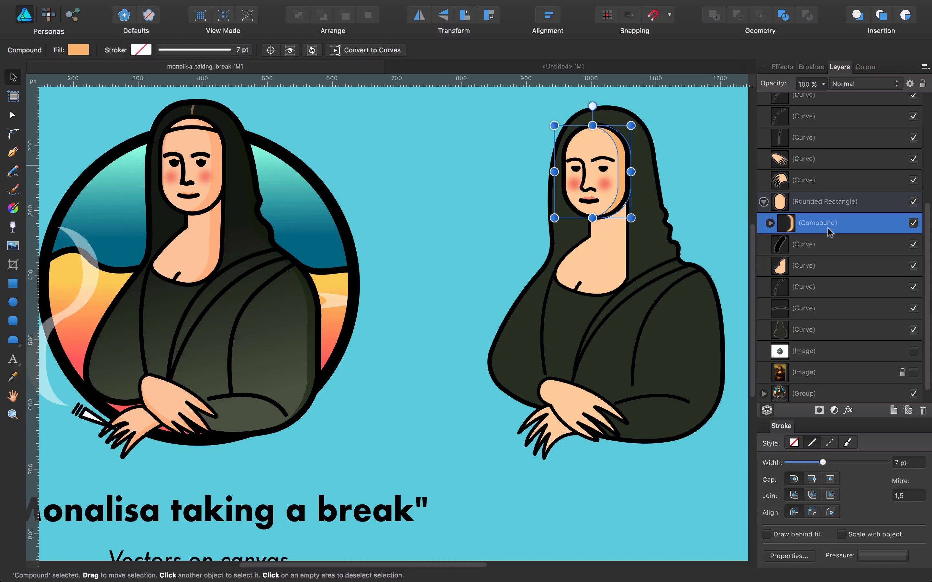
pyautogui.click(709, 175)
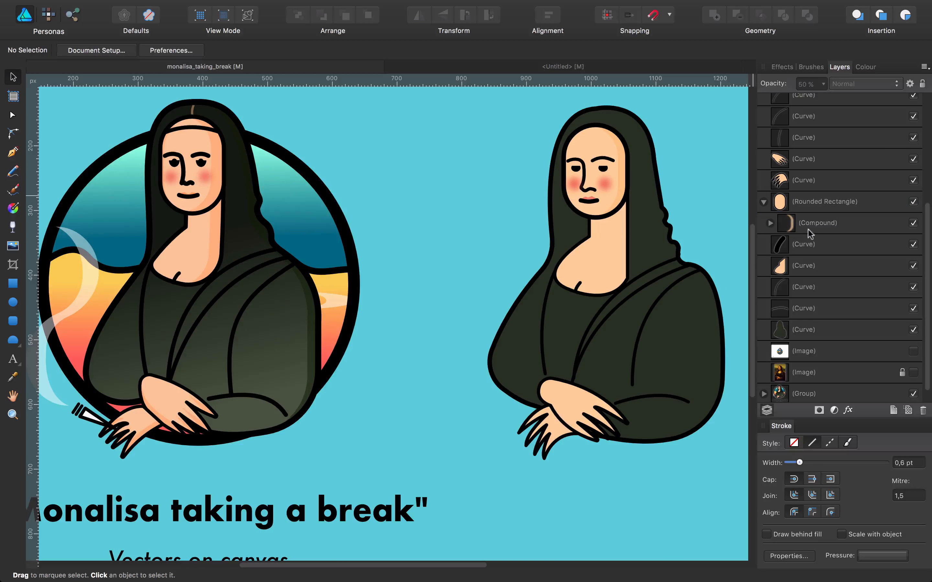
pyautogui.click(829, 225)
pyautogui.press('7')
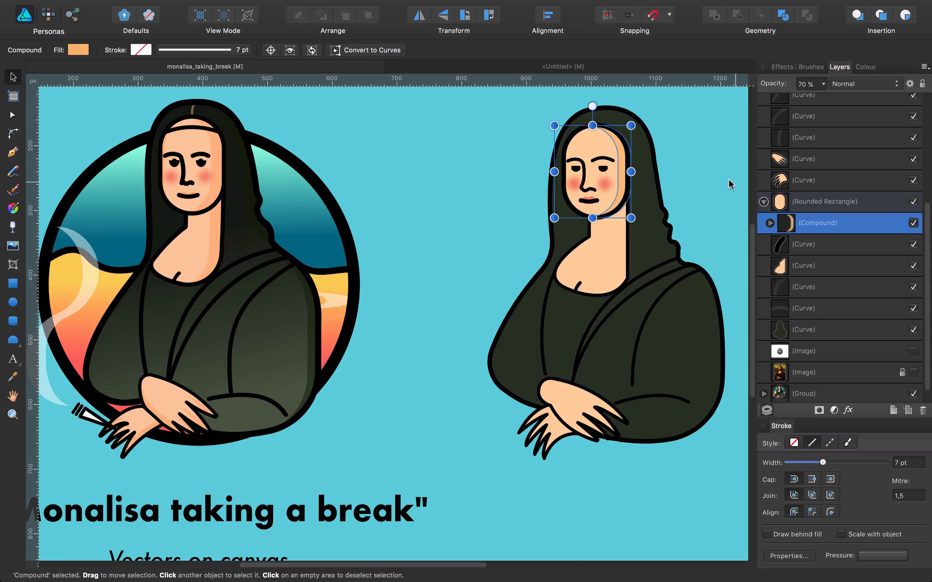
pyautogui.press('0')
# Shift the face shadow's fill to a pinker tone of H 23, S 100, L 78 and deselect it
pyautogui.click(863, 68)
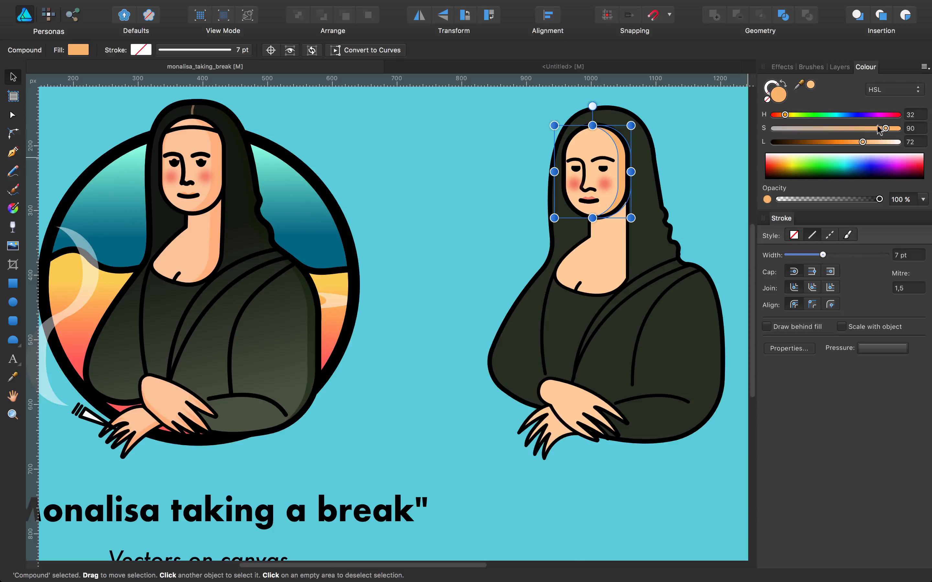
pyautogui.click(78, 50)
pyautogui.moveTo(199, 178)
pyautogui.mouseDown()
pyautogui.moveTo(208, 167)
pyautogui.moveTo(156, 172)
pyautogui.mouseUp()
pyautogui.click(393, 167)
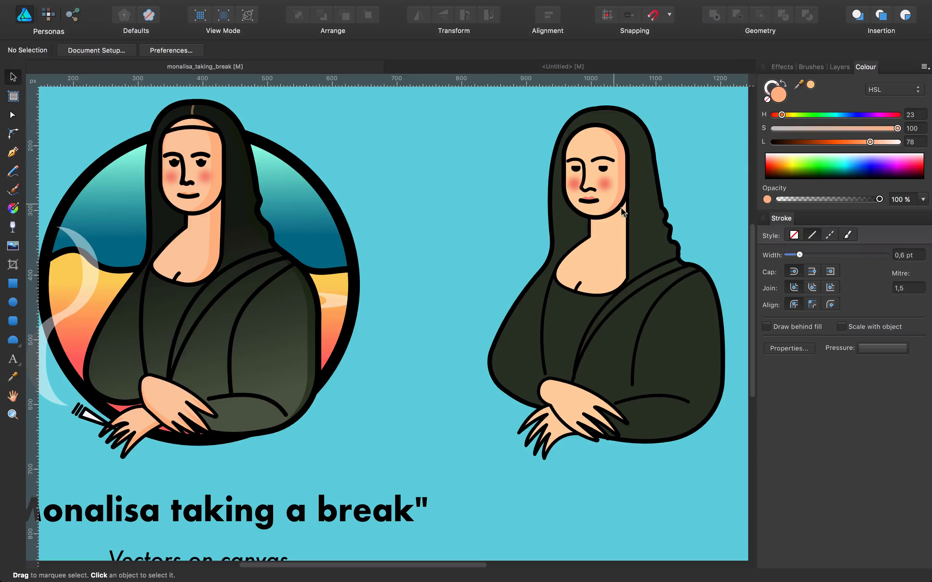
# Duplicate the new character's face shape into the empty area between the two characters and remove the copy's stroke
pyautogui.click(840, 67)
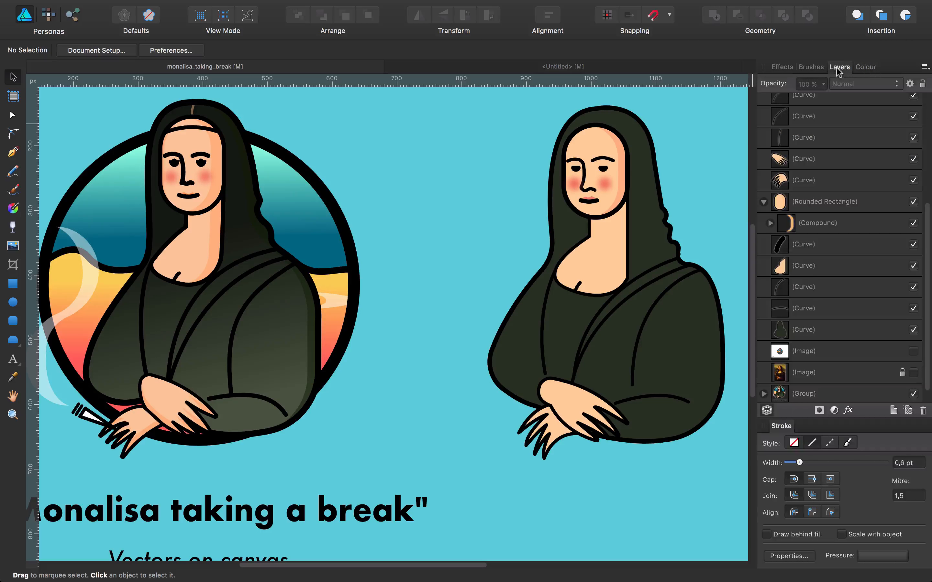
pyautogui.click(614, 147)
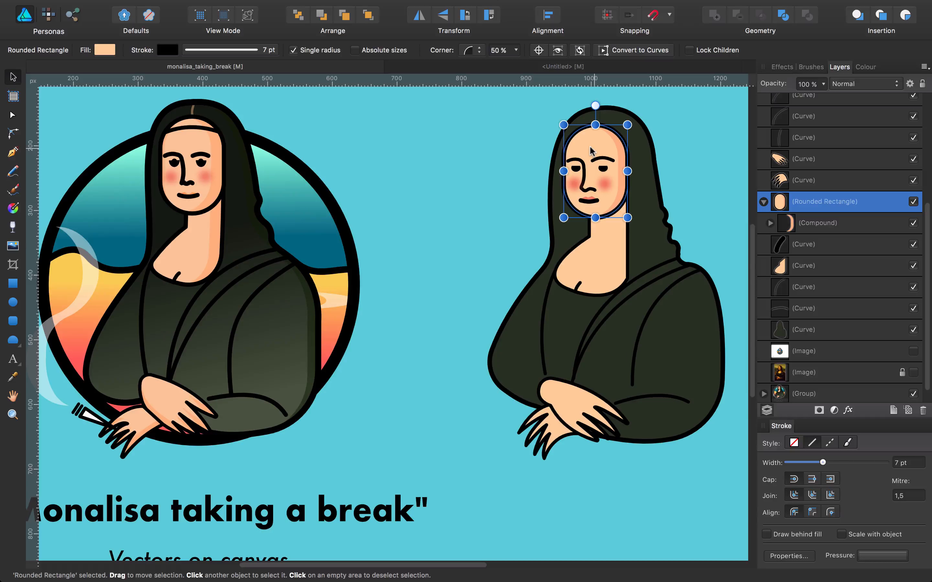
pyautogui.press('super+j')
pyautogui.moveTo(592, 152); pyautogui.dragTo(407, 157)
pyautogui.click(168, 50)
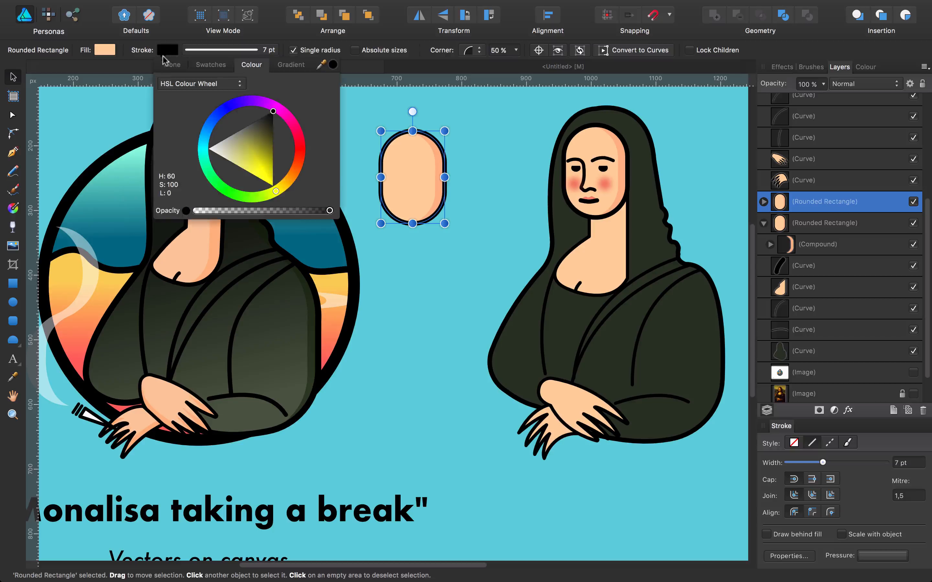
pyautogui.click(172, 64)
pyautogui.click(439, 156)
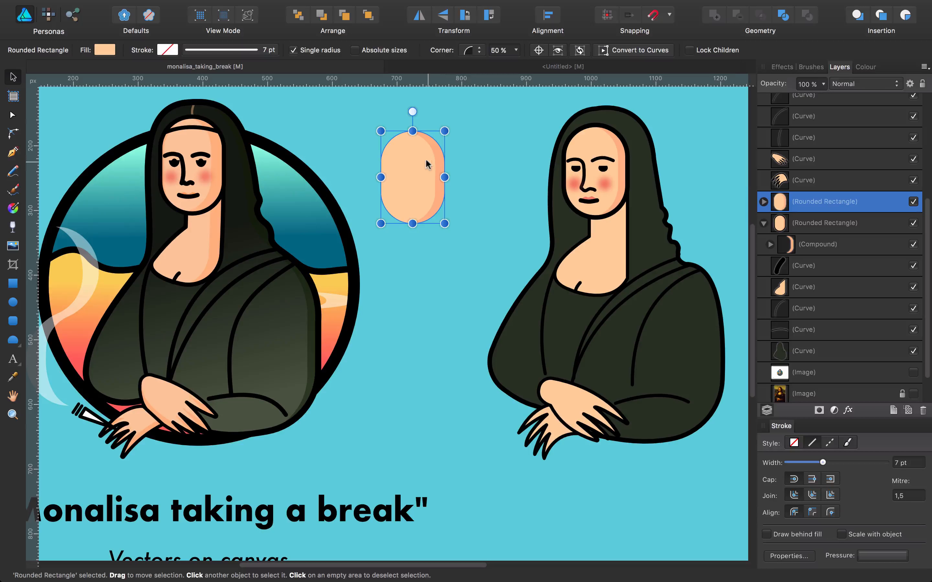
# Delete the shadow compound nested inside the duplicated face shape
pyautogui.click(763, 202)
pyautogui.click(818, 224)
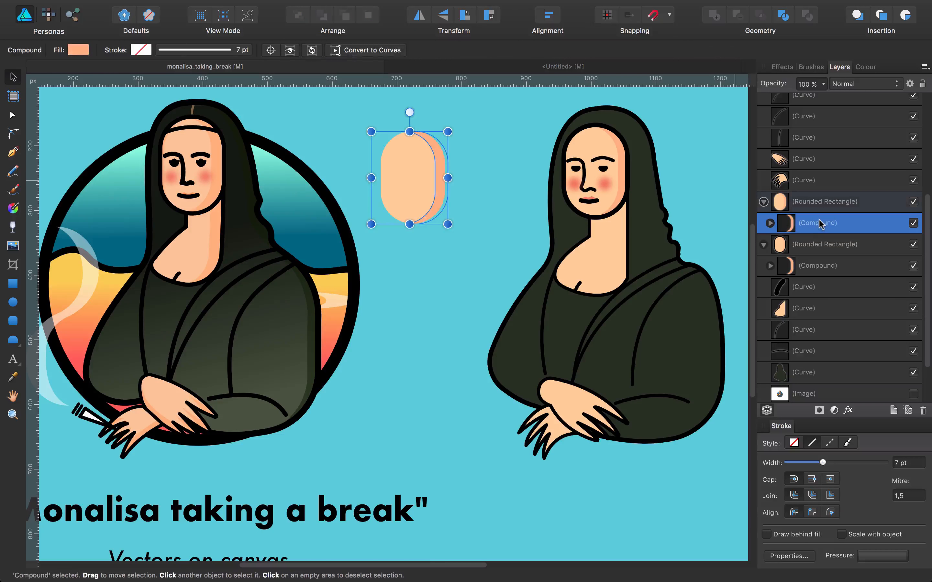
pyautogui.press('Delete')
# Subtract a slightly right-shifted duplicate from the plain face copy and place the resulting thin crescent over the face's left edge
pyautogui.click(393, 169)
pyautogui.press('super+j')
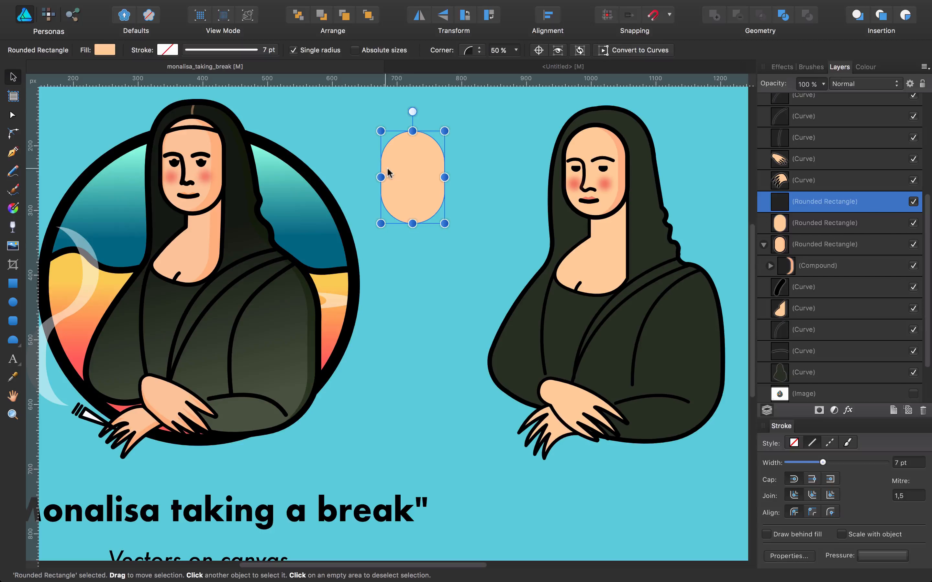
pyautogui.moveTo(409, 180)
pyautogui.mouseDown()
pyautogui.moveTo(375, 180)
pyautogui.moveTo(437, 182)
pyautogui.moveTo(424, 180)
pyautogui.mouseUp()
pyautogui.moveTo(348, 107); pyautogui.dragTo(478, 255)
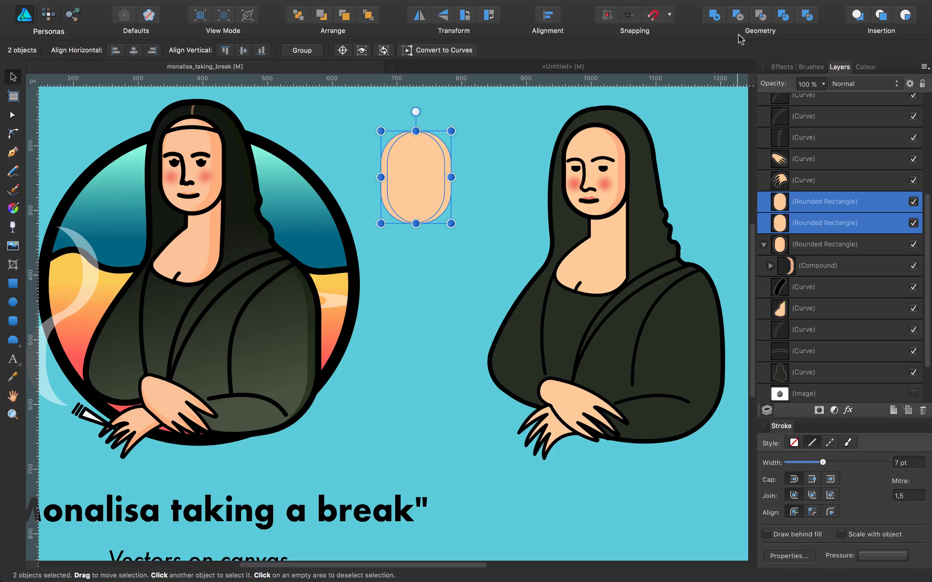
pyautogui.click(737, 15)
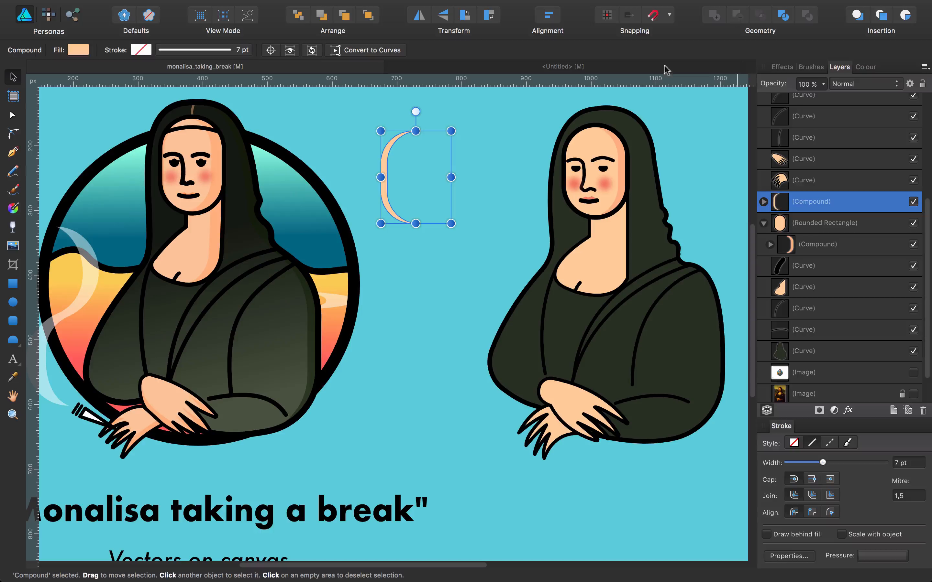
pyautogui.moveTo(384, 156); pyautogui.dragTo(565, 150)
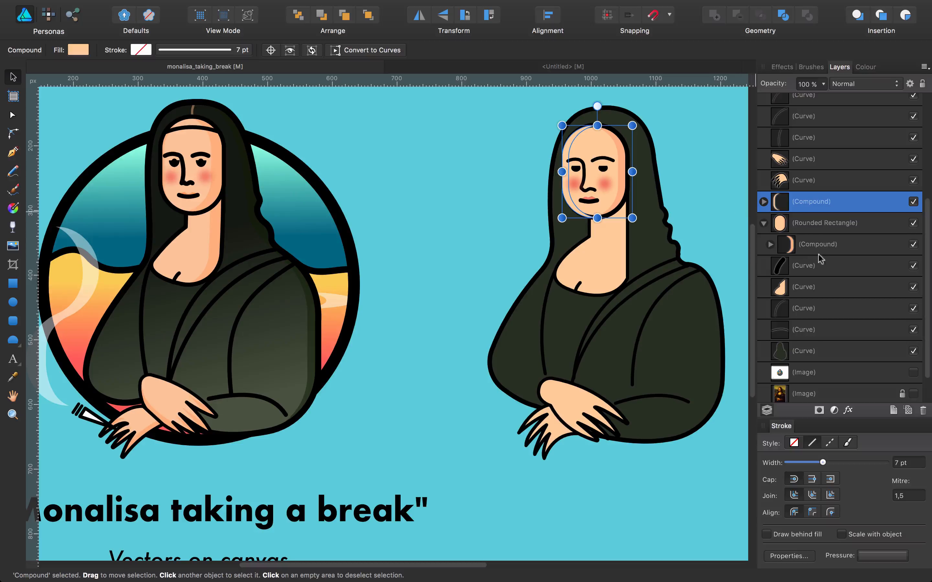
# Give the thin crescent the existing face shadow's fill and nest it inside the face's rounded rectangle layer, leaving it deselected
pyautogui.click(769, 245)
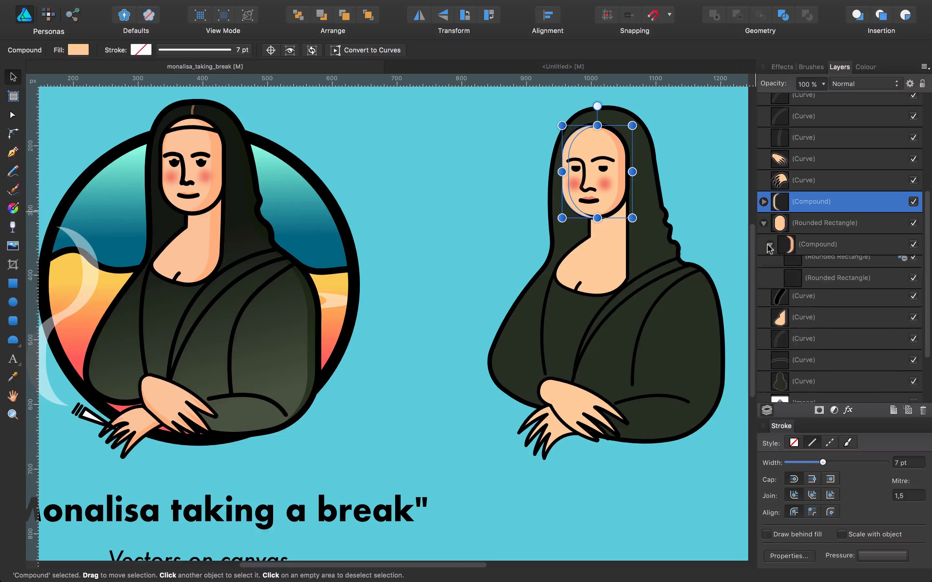
pyautogui.click(806, 245)
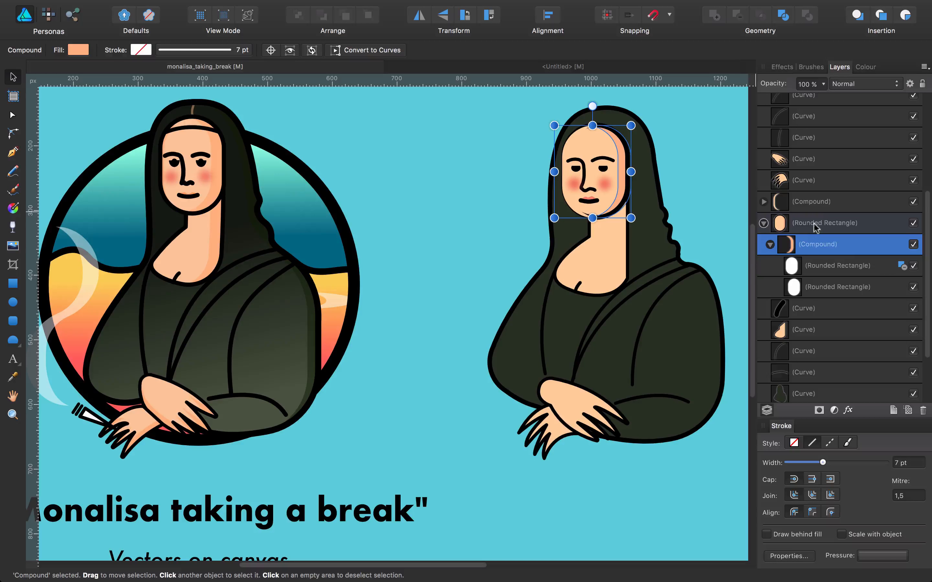
pyautogui.click(815, 204)
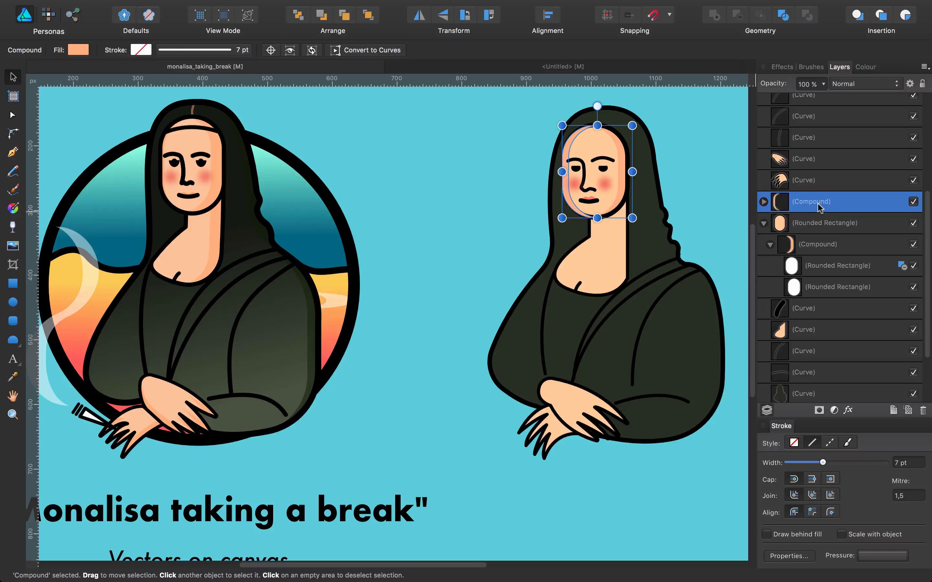
pyautogui.moveTo(794, 201); pyautogui.dragTo(791, 260)
pyautogui.click(434, 204)
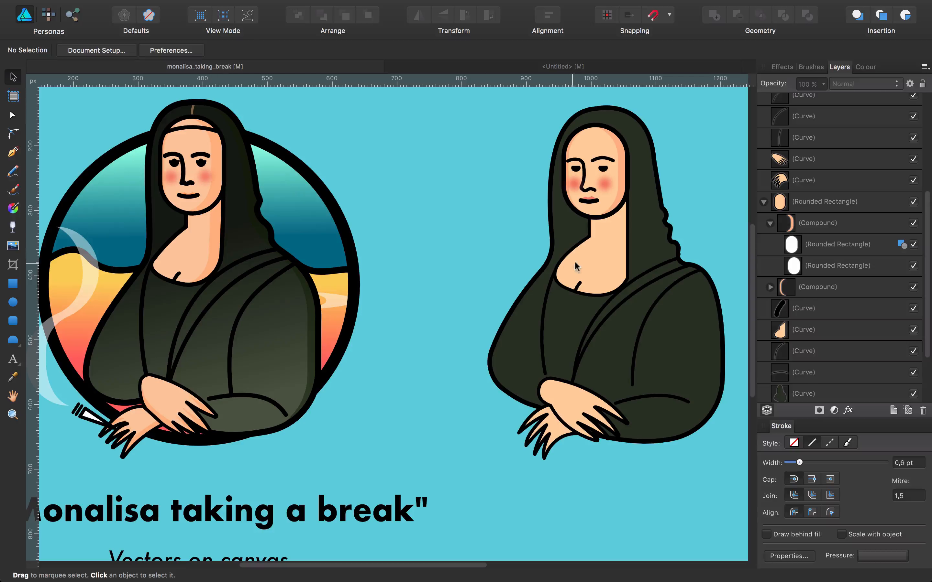
# Round the lower-right corner of the neck and chest shape to a radius of 45.7 px with the Corner tool
pyautogui.click(601, 263)
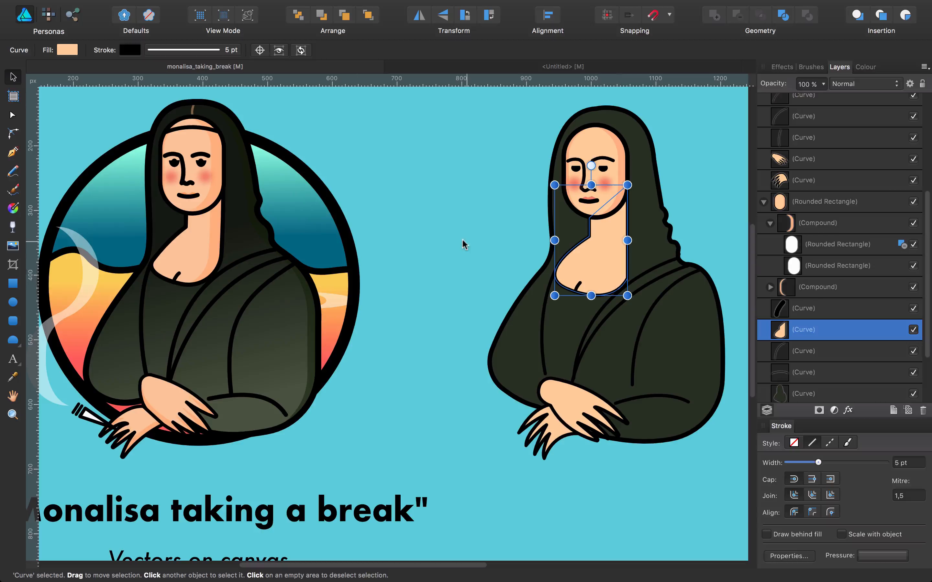
pyautogui.press('a')
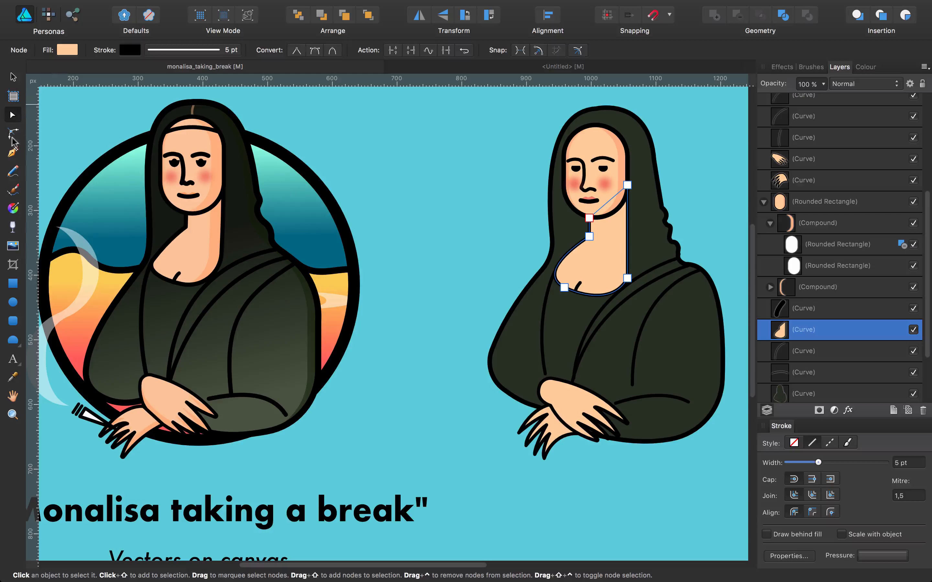
pyautogui.press('c')
pyautogui.moveTo(627, 278); pyautogui.dragTo(575, 251)
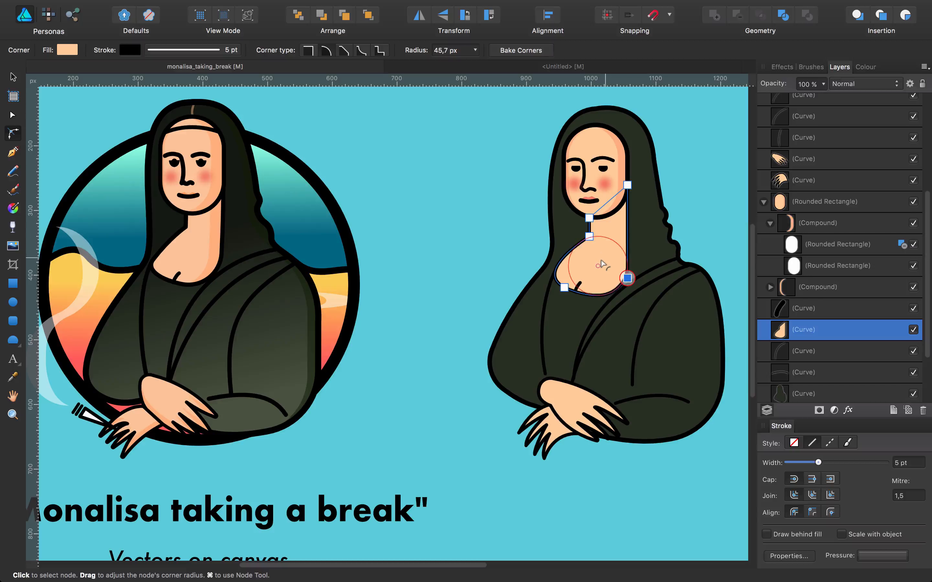
pyautogui.click(460, 198)
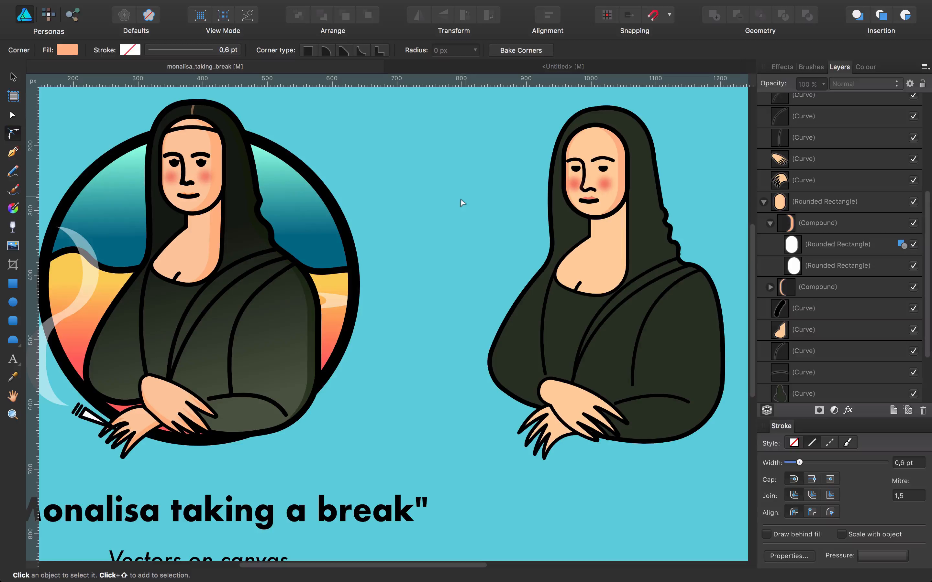
# Set the neck and chest shape's stroke width to 7 pt to match the face outline
pyautogui.click(610, 254)
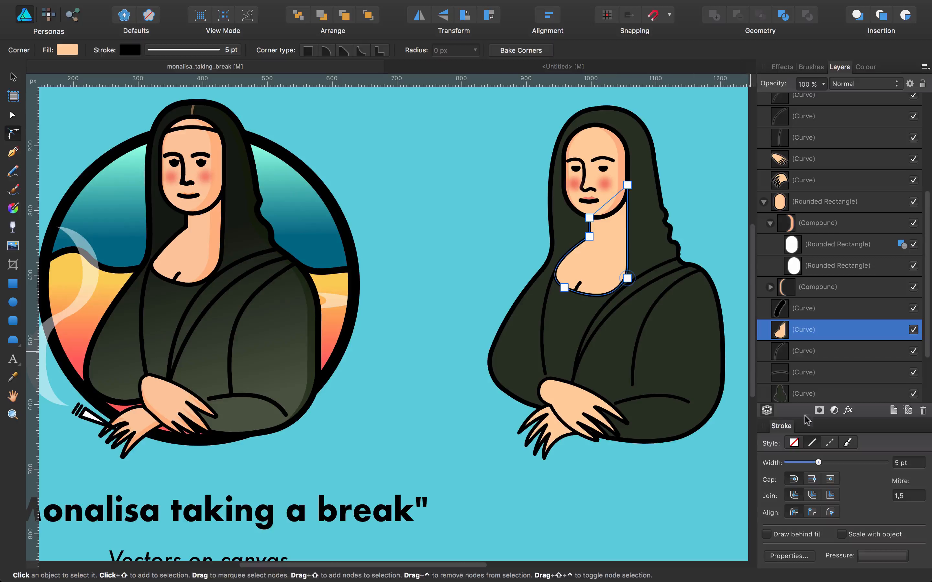
pyautogui.moveTo(818, 463); pyautogui.dragTo(820, 463)
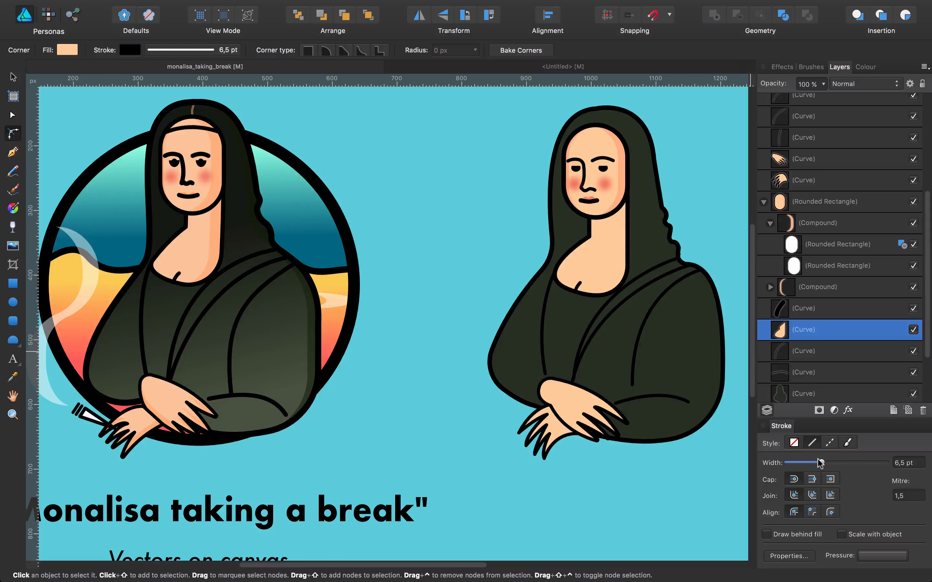
pyautogui.moveTo(820, 463); pyautogui.dragTo(823, 463)
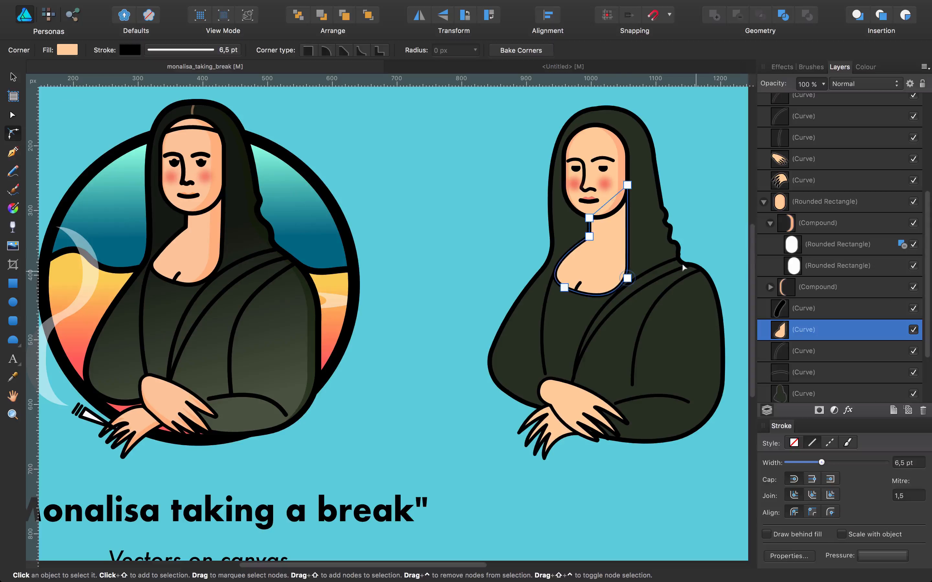
pyautogui.click(596, 143)
pyautogui.click(612, 253)
pyautogui.moveTo(821, 463); pyautogui.dragTo(822, 462)
pyautogui.click(485, 235)
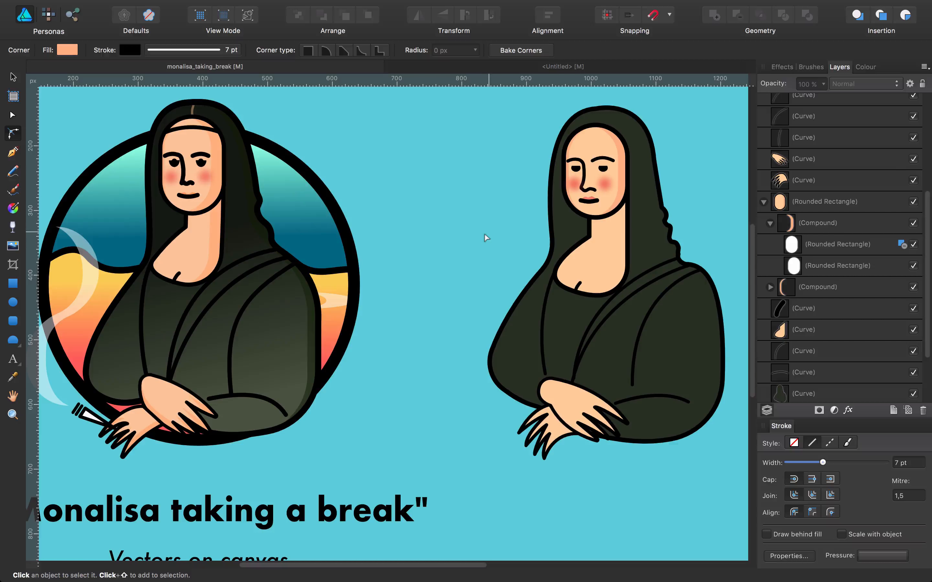
# Set the stroke width of the five garment fold and sleeve lines to 6.5 pt and deselect them
pyautogui.click(545, 294)
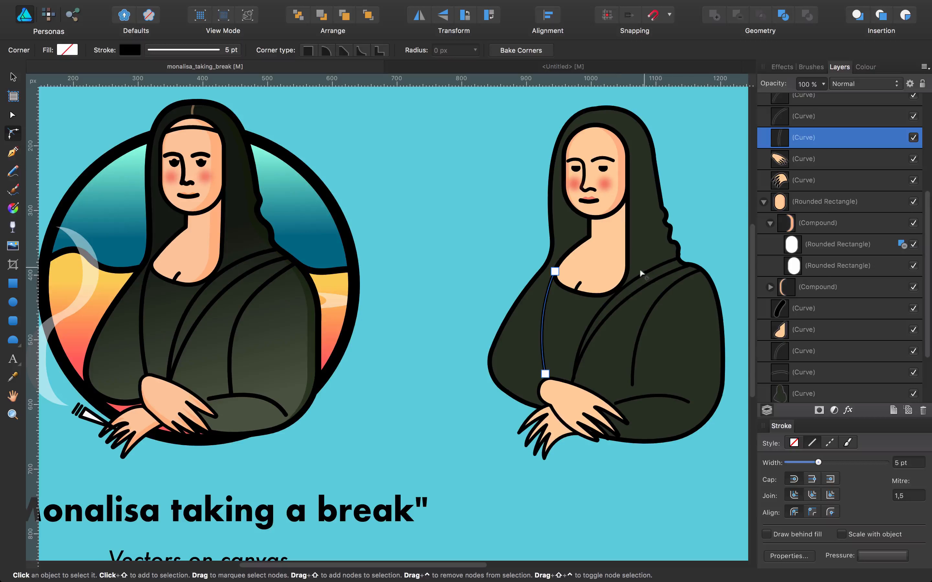
pyautogui.keyDown('shift'); pyautogui.click(642, 279); pyautogui.keyUp('shift')
pyautogui.keyDown('shift'); pyautogui.click(651, 299); pyautogui.keyUp('shift')
pyautogui.keyDown('shift'); pyautogui.click(655, 300); pyautogui.keyUp('shift')
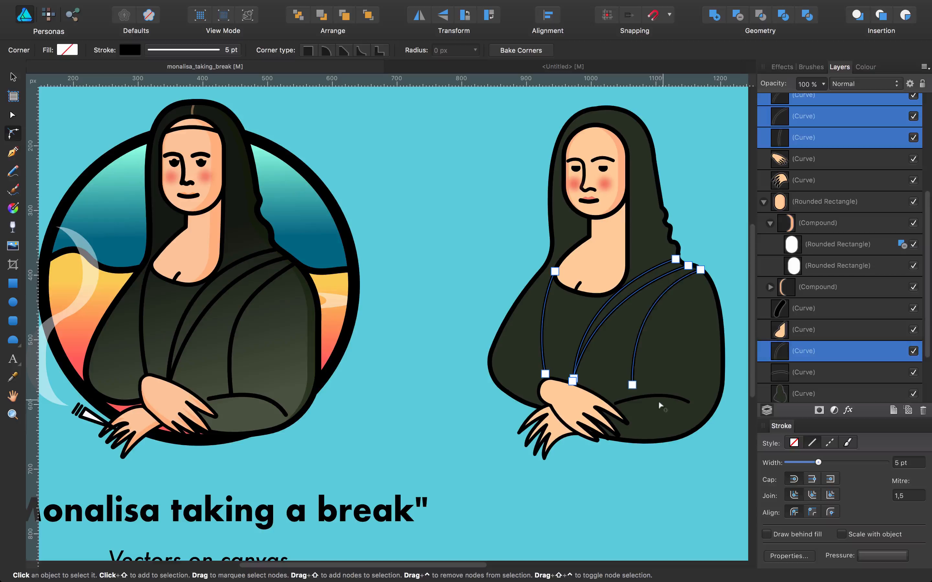
pyautogui.keyDown('shift'); pyautogui.click(659, 401); pyautogui.keyUp('shift')
pyautogui.moveTo(815, 462); pyautogui.dragTo(821, 463)
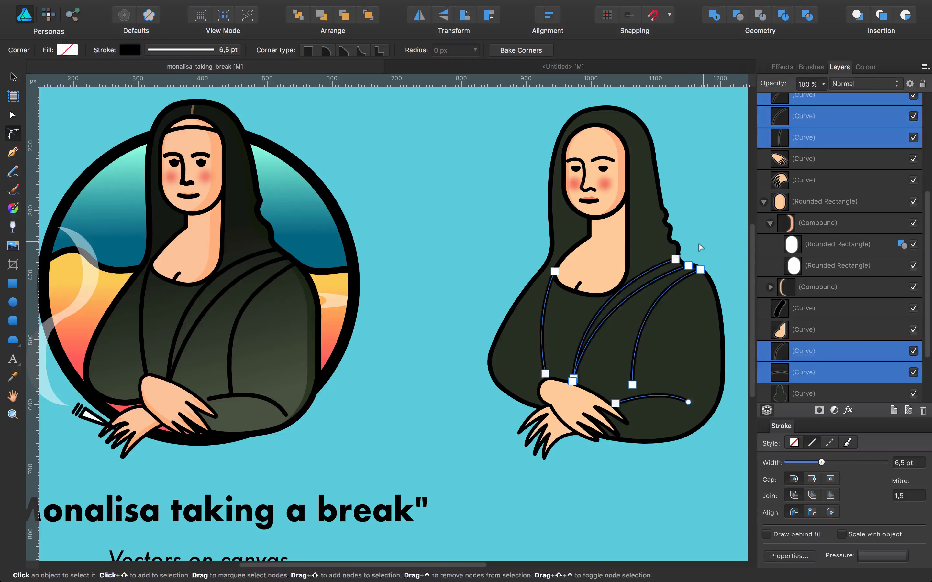
pyautogui.click(699, 246)
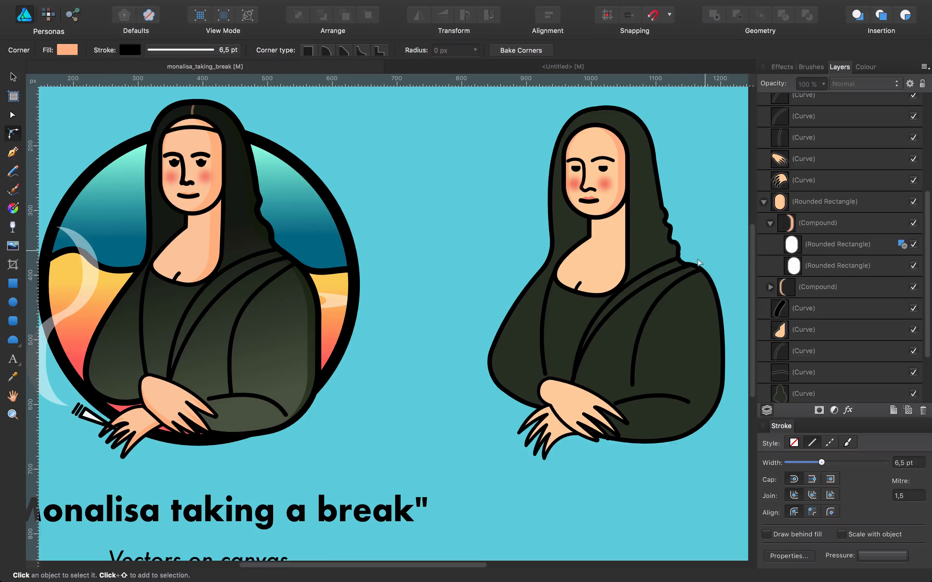
# Thicken the outer outline of the hood and body shape to 9.5 pt
pyautogui.click(686, 299)
pyautogui.moveTo(820, 462); pyautogui.dragTo(829, 462)
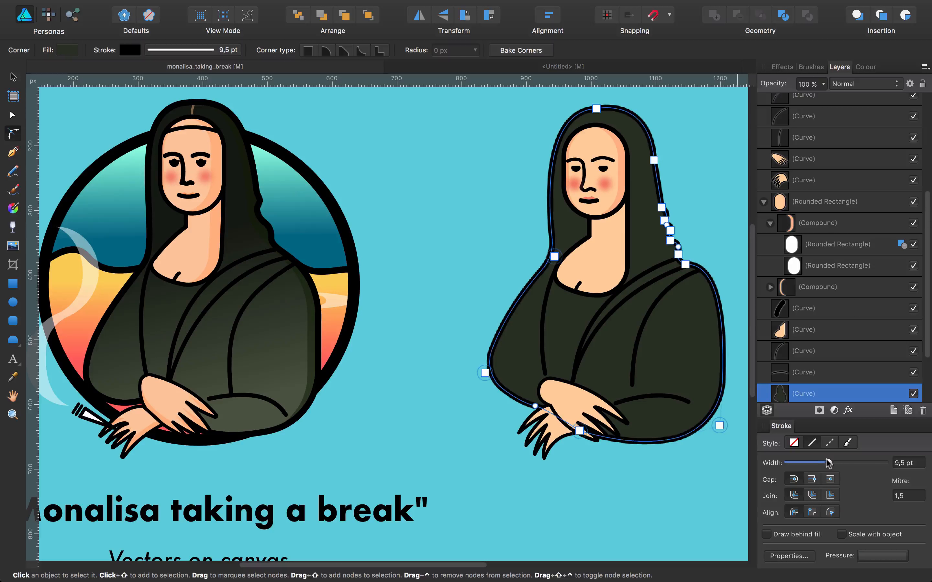
pyautogui.click(675, 123)
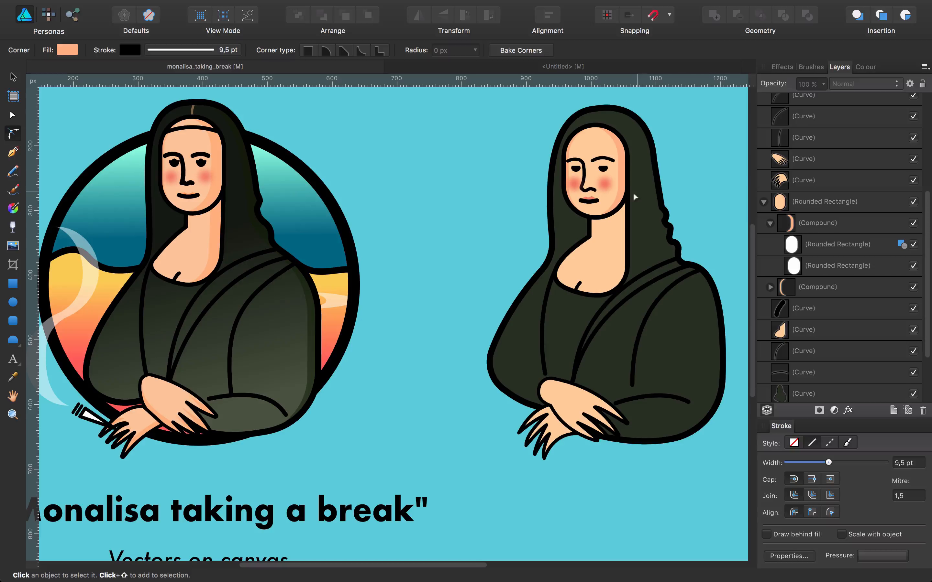
# Round the body outline's corner at the left elbow to a radius of 74.2 px
pyautogui.click(486, 368)
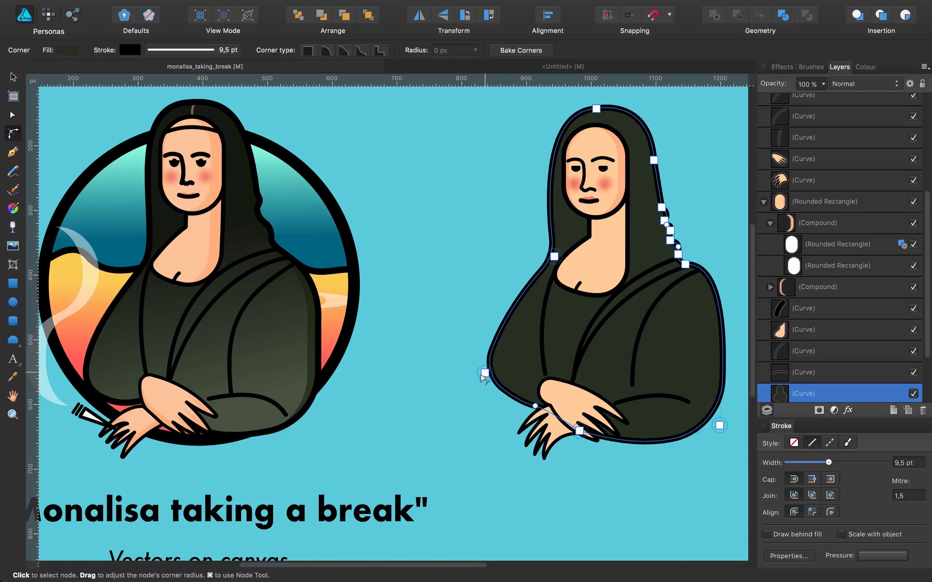
pyautogui.moveTo(482, 376); pyautogui.dragTo(533, 351)
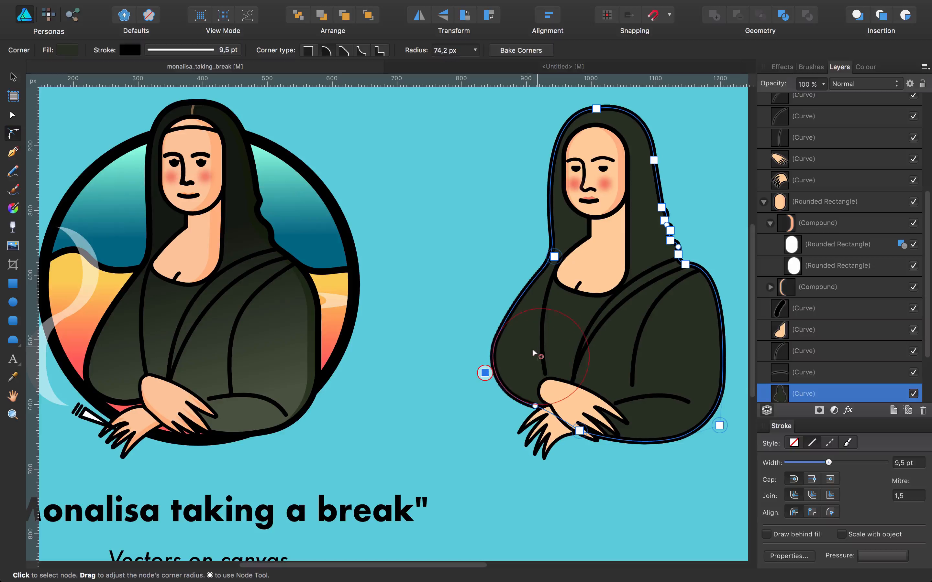
pyautogui.click(470, 240)
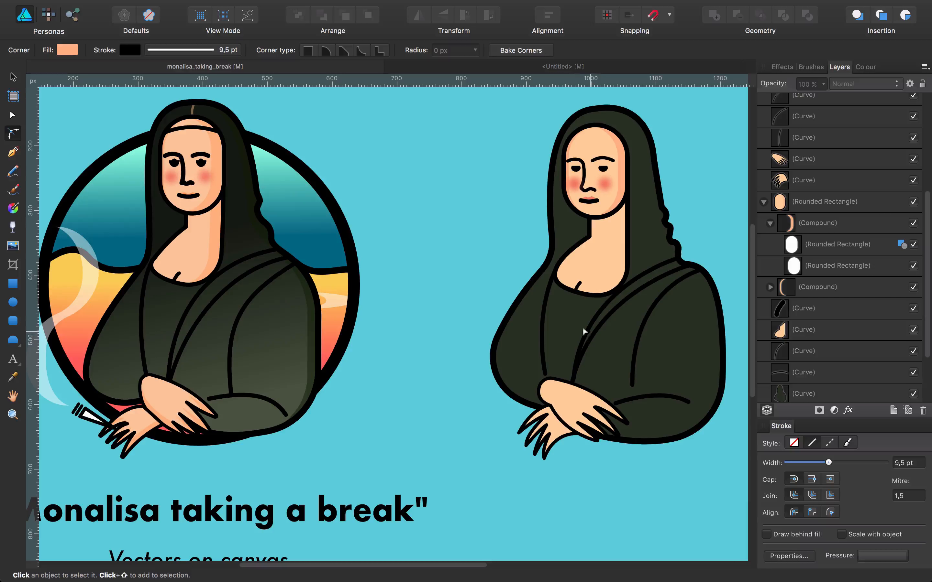
# Make two stacked copies of the neck and chest shape in the empty area between the characters
pyautogui.click(596, 262)
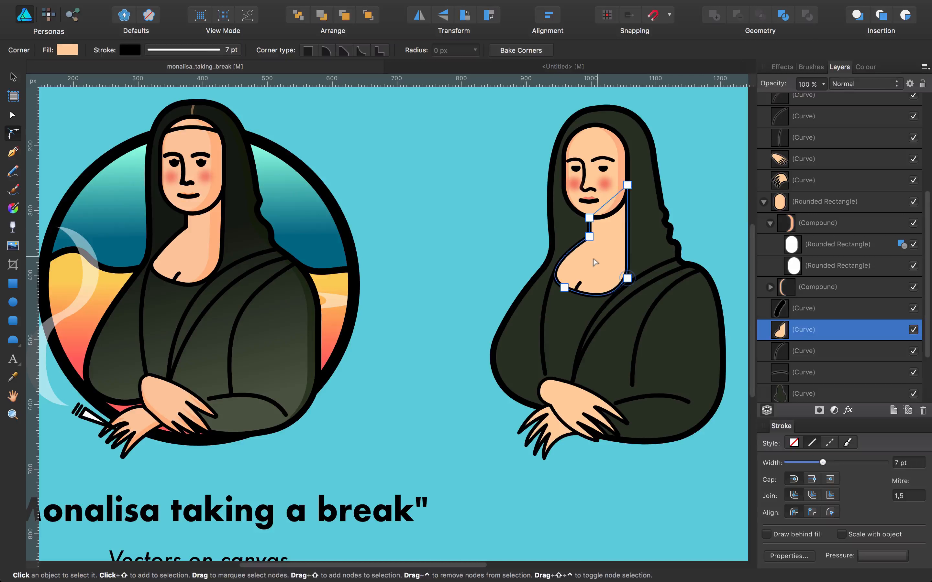
pyautogui.press('v')
pyautogui.moveTo(562, 264); pyautogui.dragTo(402, 205)
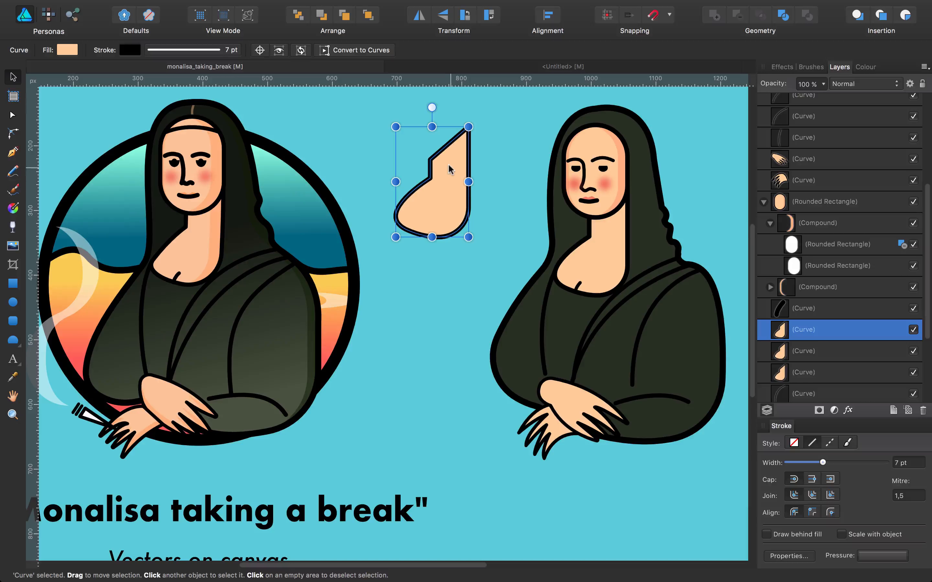
# Remove the stroke from both stacked copies of the neck and chest shape
pyautogui.click(130, 54)
pyautogui.click(134, 64)
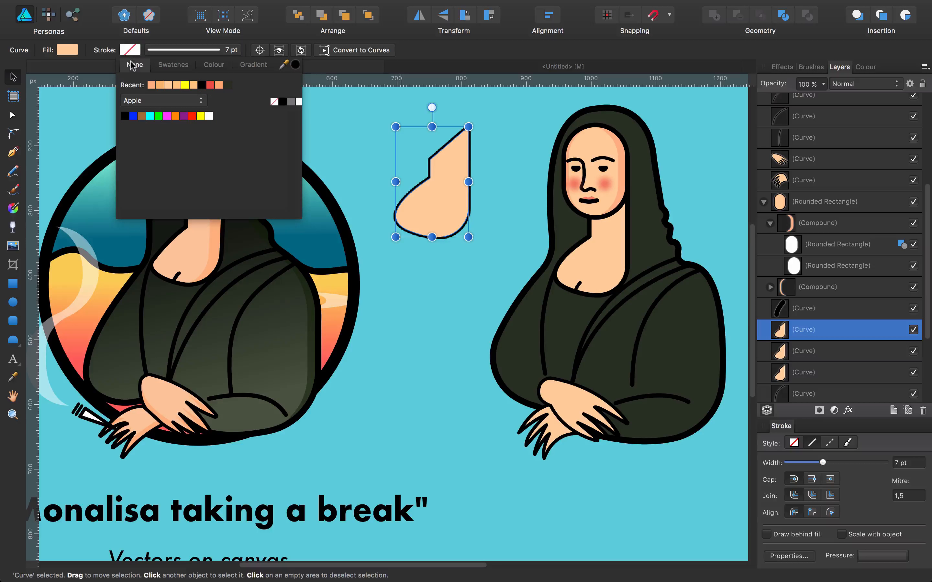
pyautogui.click(841, 351)
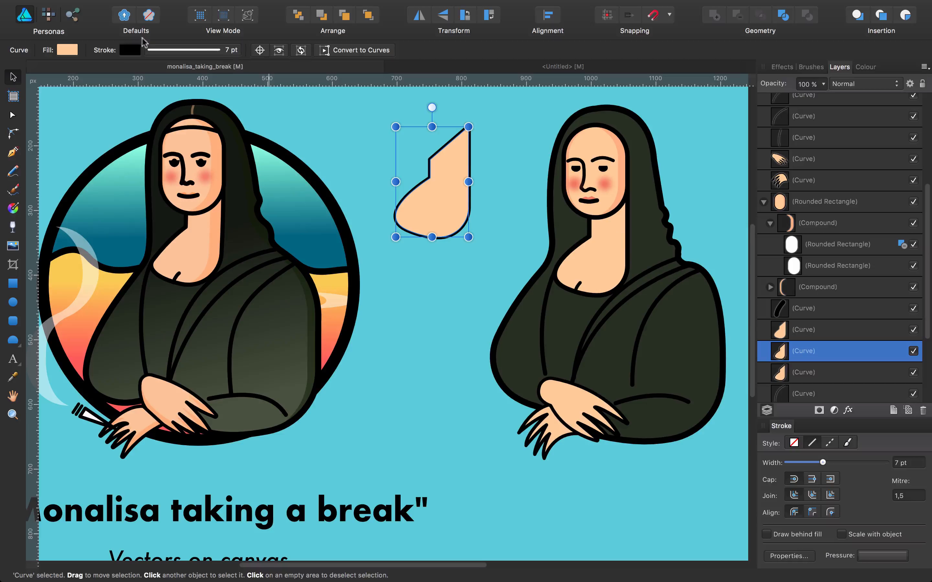
pyautogui.click(128, 51)
pyautogui.click(131, 64)
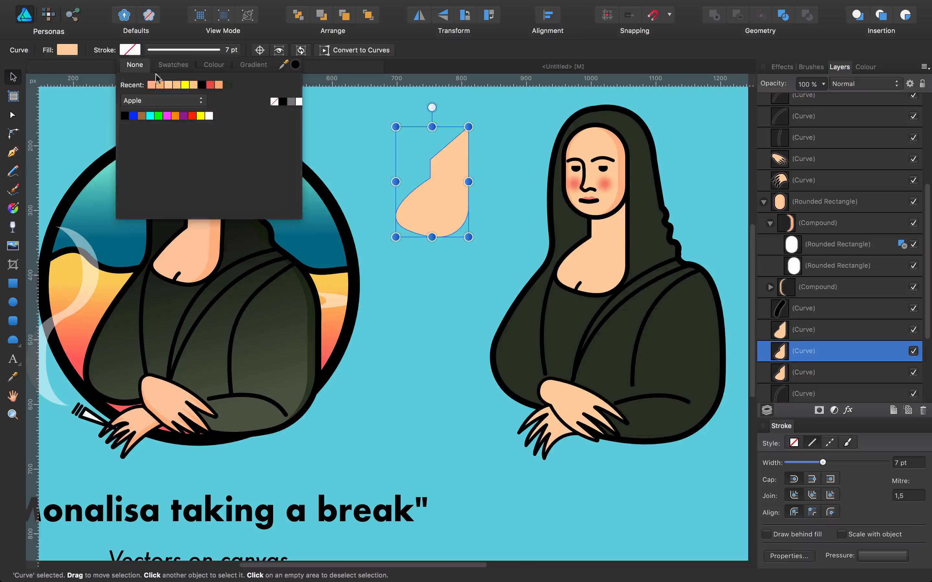
# Offset the front copy of the neck and chest shape slightly left and subtract it from the rear copy as a compound
pyautogui.click(479, 197)
pyautogui.click(448, 186)
pyautogui.hotkey('shift', 'Left')
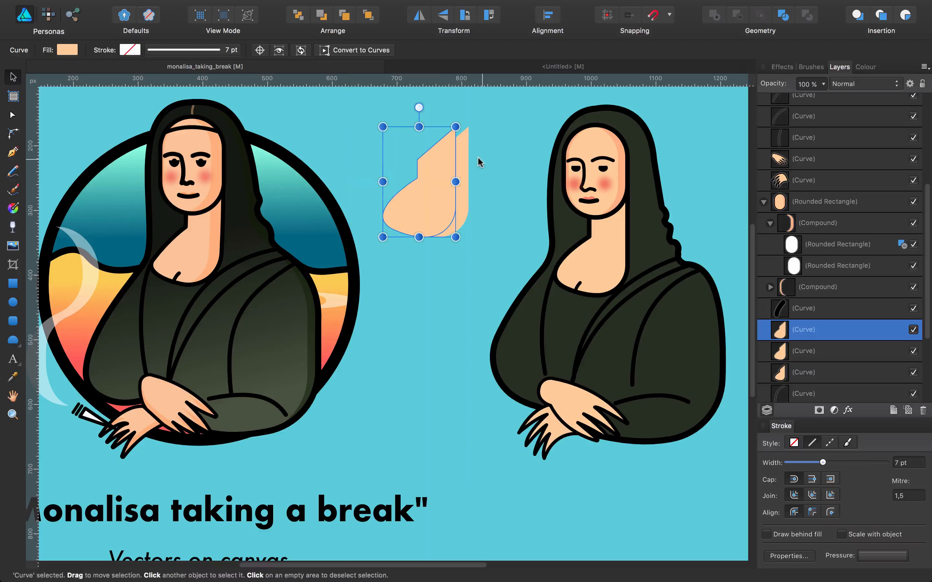
pyautogui.moveTo(493, 111); pyautogui.dragTo(377, 275)
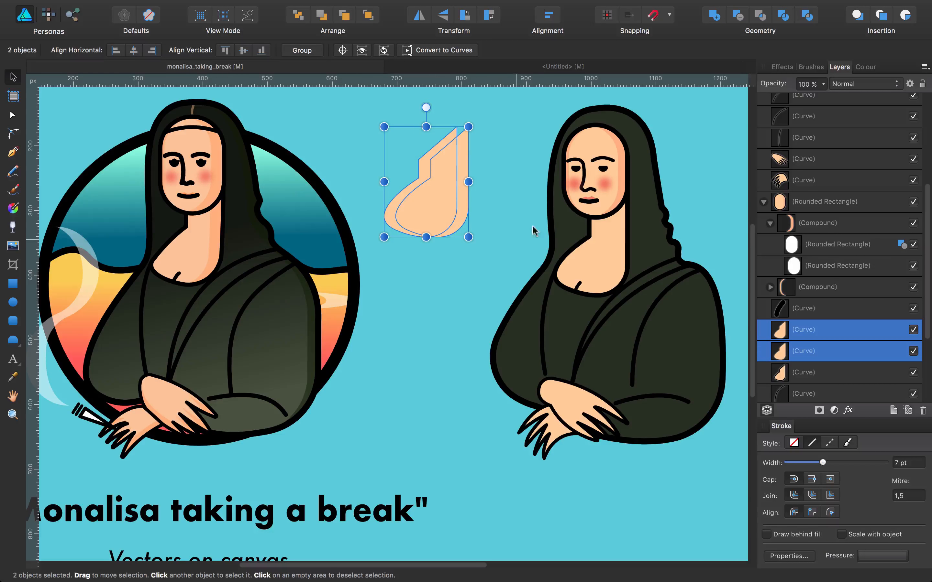
pyautogui.click(737, 18)
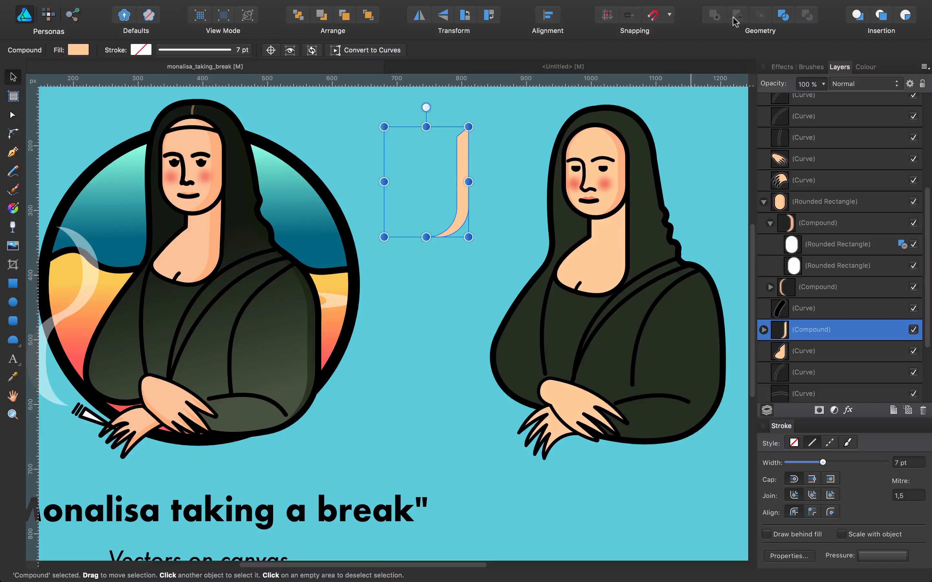
# Place the neck crescent over the second character's neck and apply the face shading's style to it
pyautogui.moveTo(462, 198); pyautogui.dragTo(620, 263)
pyautogui.click(829, 225)
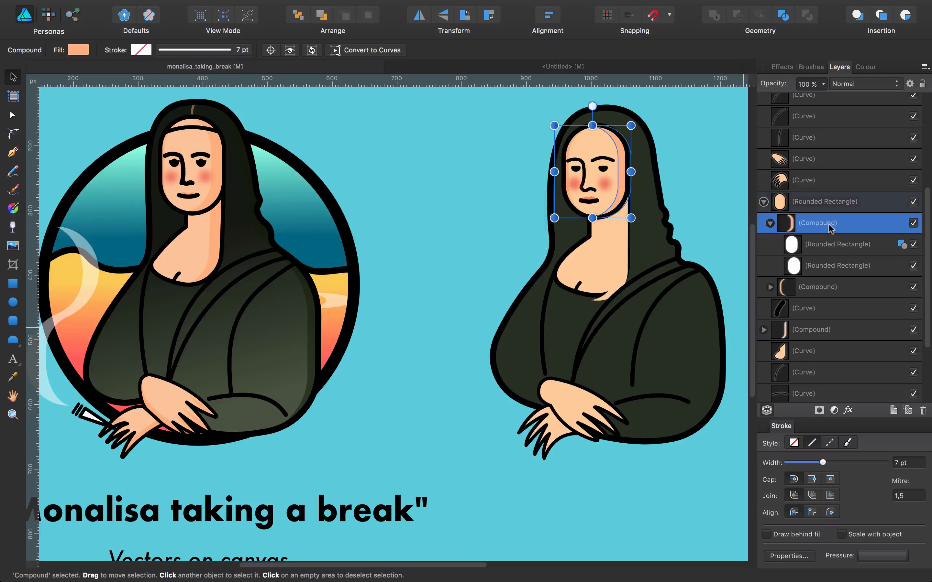
pyautogui.click(821, 328)
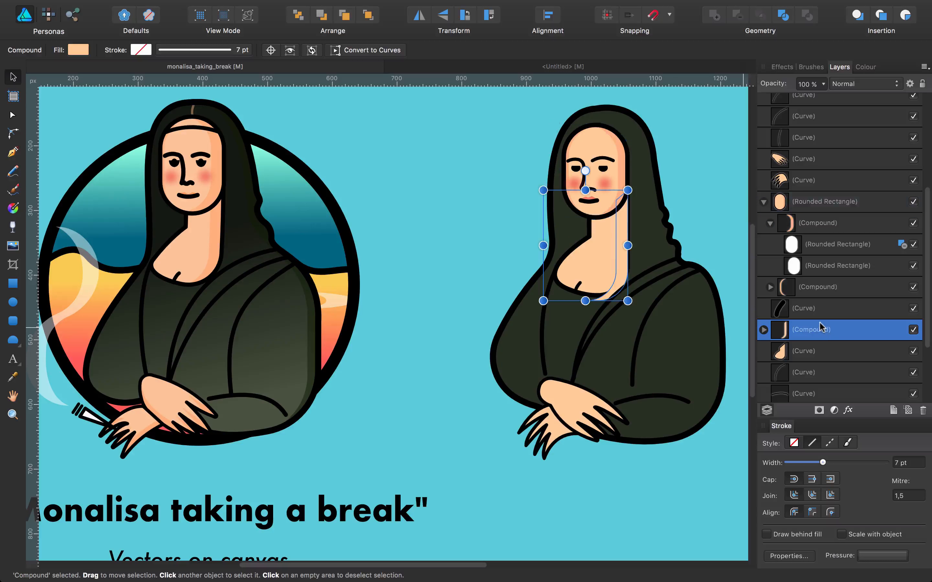
pyautogui.press('super+shift+v')
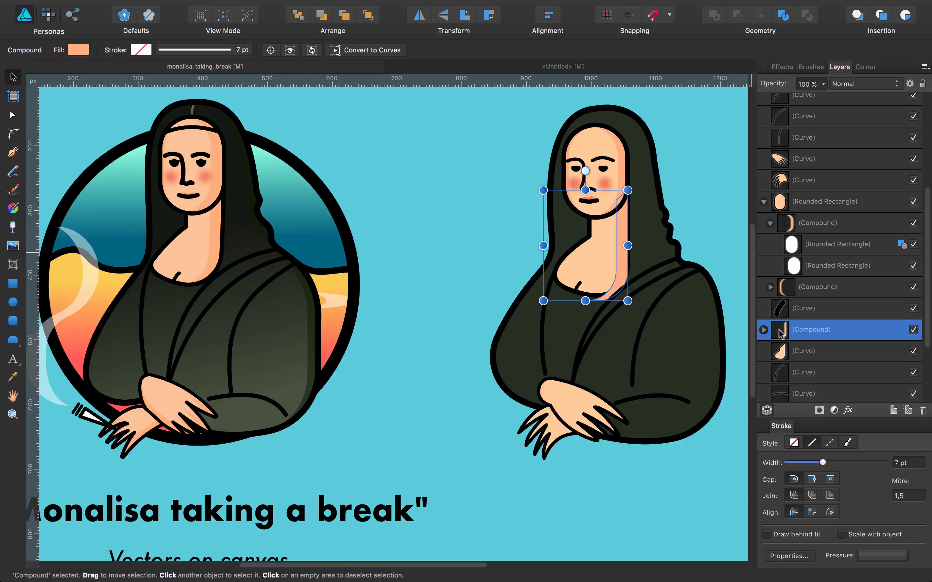
# Clip the crescent inside the neck and chest shape and nudge it slightly up and left
pyautogui.moveTo(780, 333); pyautogui.dragTo(782, 352)
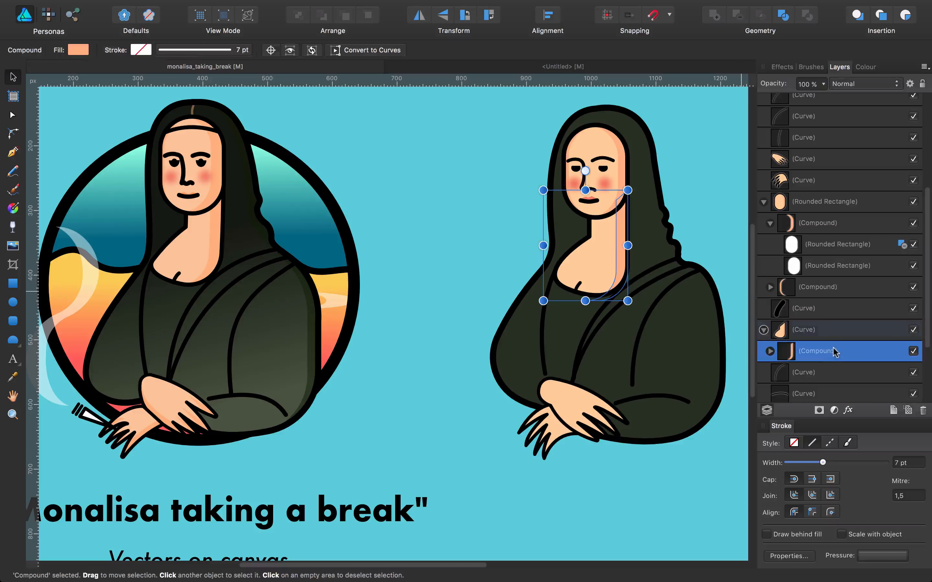
pyautogui.press('Up')
pyautogui.press('Up')
pyautogui.press('Up')
pyautogui.press('Up')
pyautogui.press('Up')
pyautogui.press('Up')
pyautogui.press('Left')
pyautogui.press('Left')
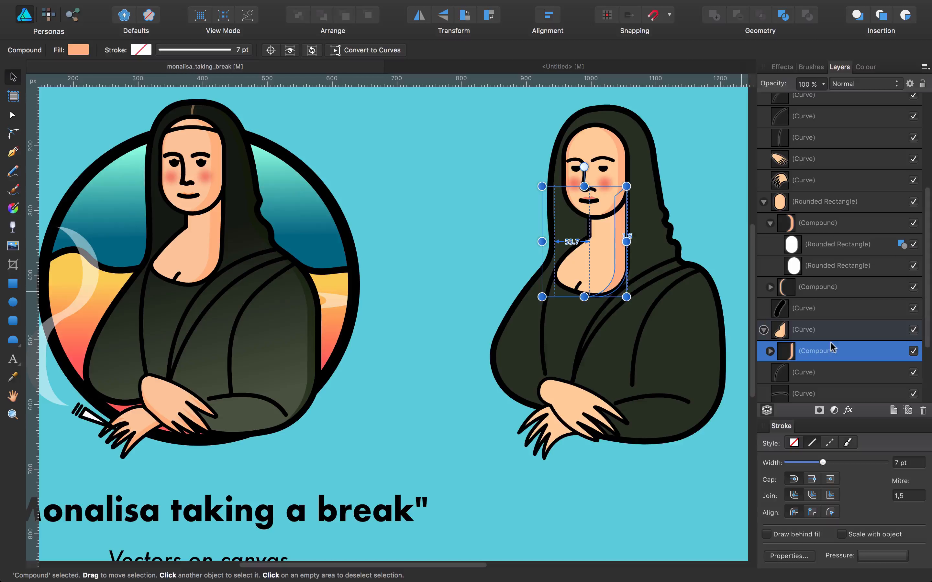
pyautogui.click(725, 202)
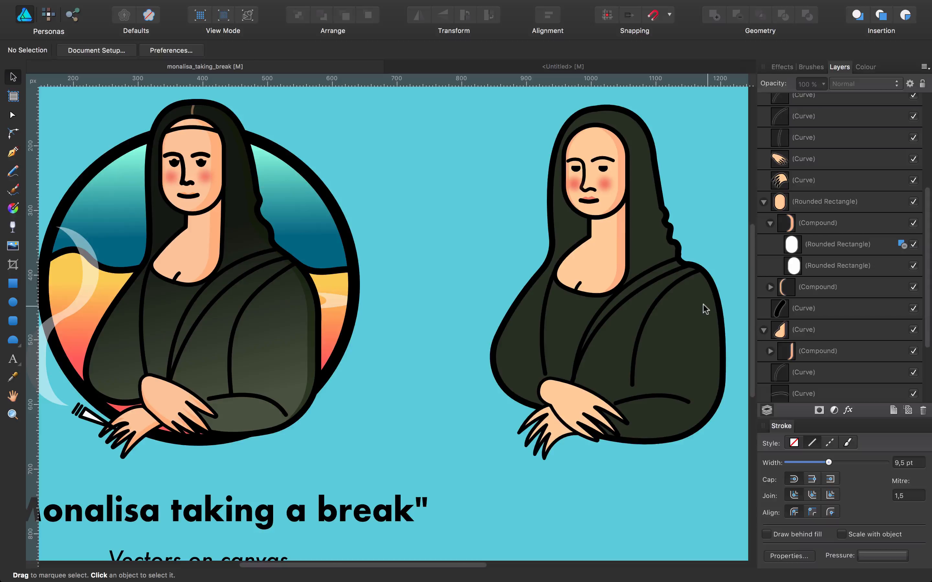
# Duplicate the upper hand without a stroke in the empty area and subtract offset copies to form a compound shading shape
pyautogui.click(578, 401)
pyautogui.press('super+j')
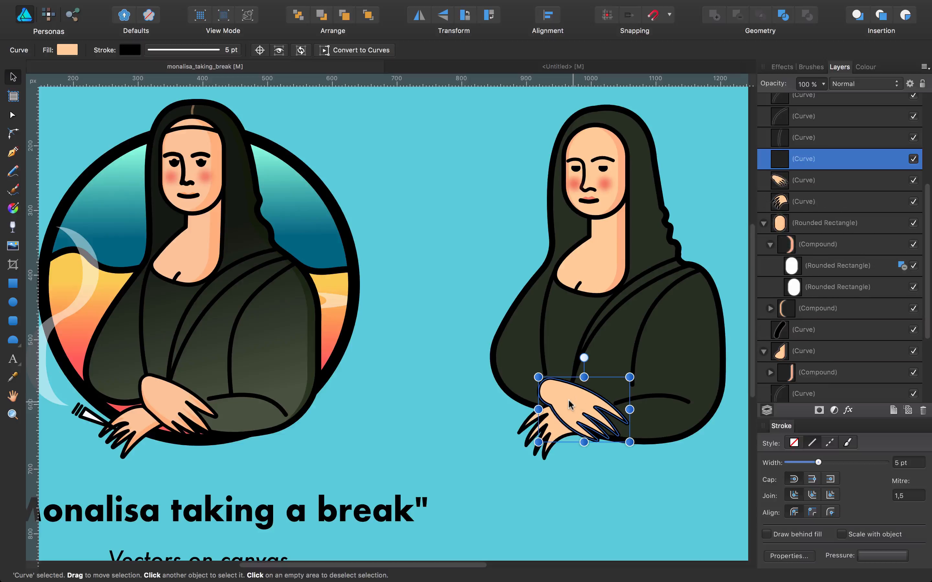
pyautogui.click(794, 442)
pyautogui.moveTo(587, 399); pyautogui.dragTo(428, 191)
pyautogui.keyDown('alt'); pyautogui.click(738, 15); pyautogui.keyUp('alt')
# Give the upper hand's shading the darker orange skin fill and clip it inside the upper hand
pyautogui.click(79, 50)
pyautogui.click(154, 154)
pyautogui.moveTo(436, 229); pyautogui.dragTo(599, 432)
pyautogui.moveTo(812, 159); pyautogui.dragTo(854, 188)
# Build a strokeless compound shading shape from offset copies of the lower hand and clip it inside the lower hand
pyautogui.click(551, 426)
pyautogui.moveTo(551, 426); pyautogui.dragTo(435, 181)
pyautogui.click(204, 51)
pyautogui.moveTo(496, 143); pyautogui.dragTo(395, 236)
pyautogui.keyDown('alt'); pyautogui.click(737, 15); pyautogui.keyUp('alt')
pyautogui.moveTo(433, 192); pyautogui.dragTo(549, 436)
pyautogui.moveTo(815, 202); pyautogui.dragTo(824, 228)
# Expand the upper hand's shading compound to inspect its component curves, leaving nothing selected
pyautogui.click(821, 179)
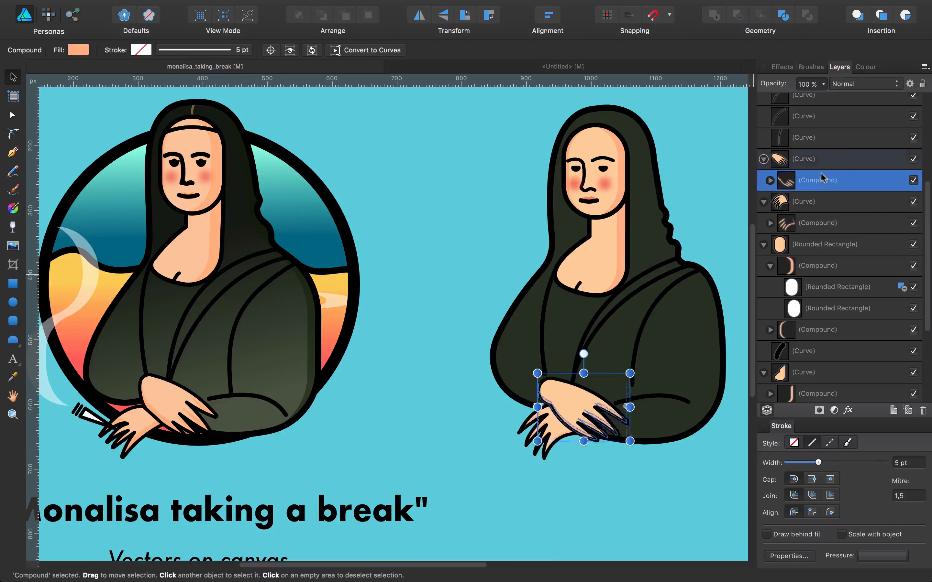
pyautogui.click(770, 180)
pyautogui.click(820, 204)
pyautogui.click(464, 271)
# Apply a linear dark-to-green gradient to the second character's body, running from beside the face down to the lower elbow
pyautogui.press('super+0')
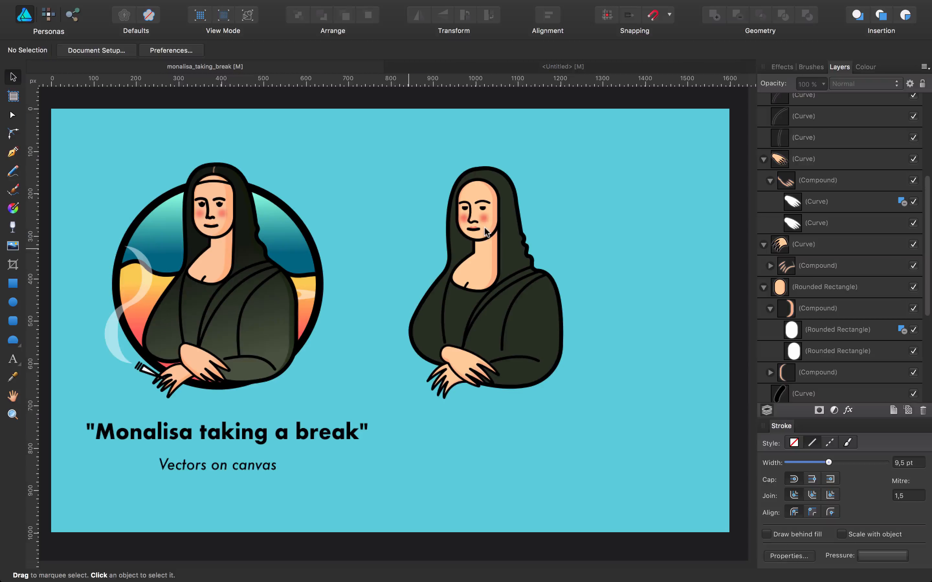
pyautogui.moveTo(388, 204); pyautogui.dragTo(447, 202)
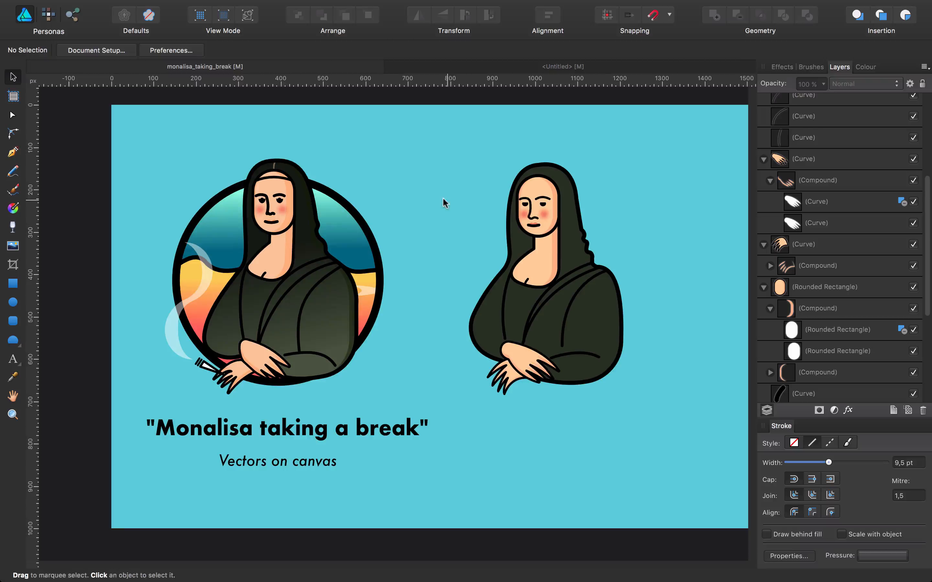
pyautogui.click(585, 303)
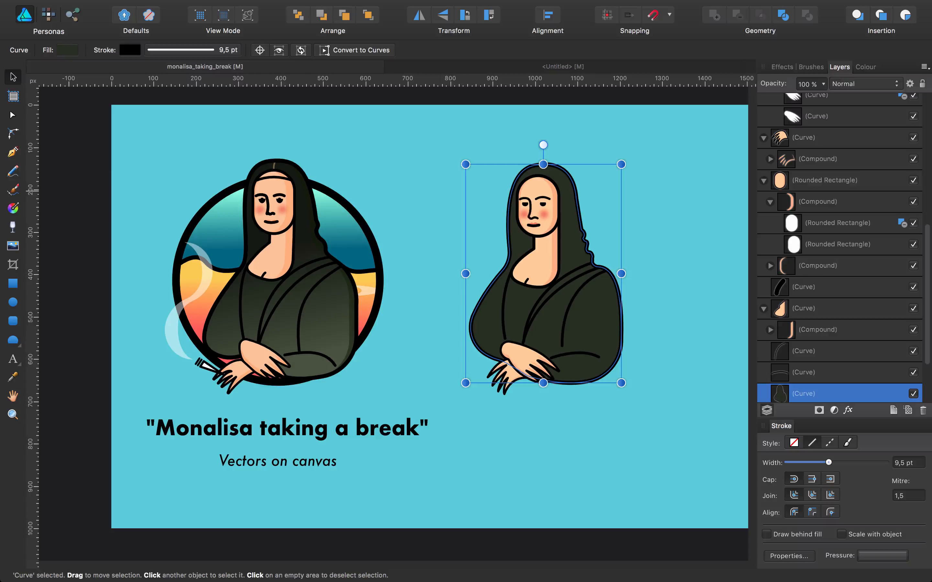
pyautogui.press('g')
pyautogui.moveTo(566, 223); pyautogui.dragTo(613, 390)
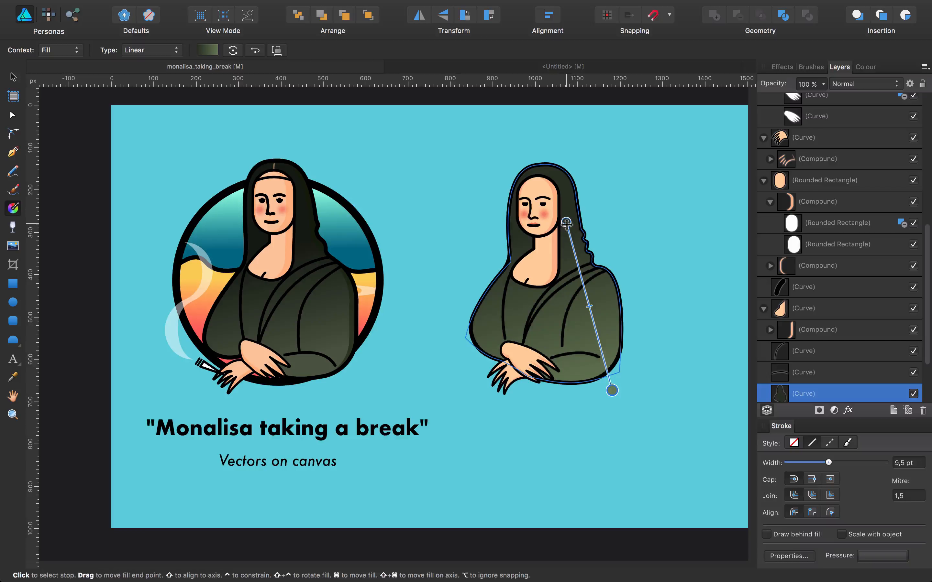
# Darken the body gradient's starting colour to near-black at H 92, S 0, L 7
pyautogui.click(205, 50)
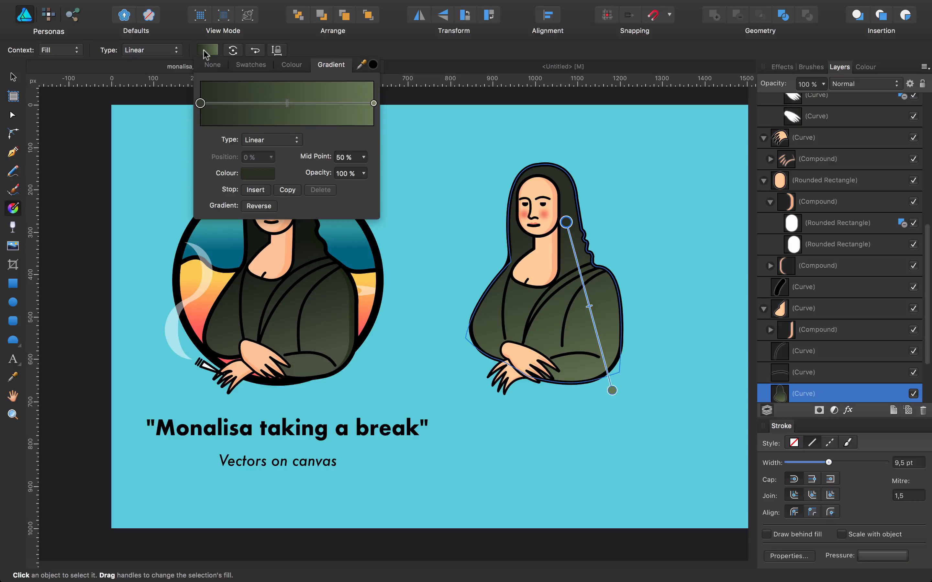
pyautogui.click(243, 175)
pyautogui.moveTo(342, 259); pyautogui.dragTo(351, 255)
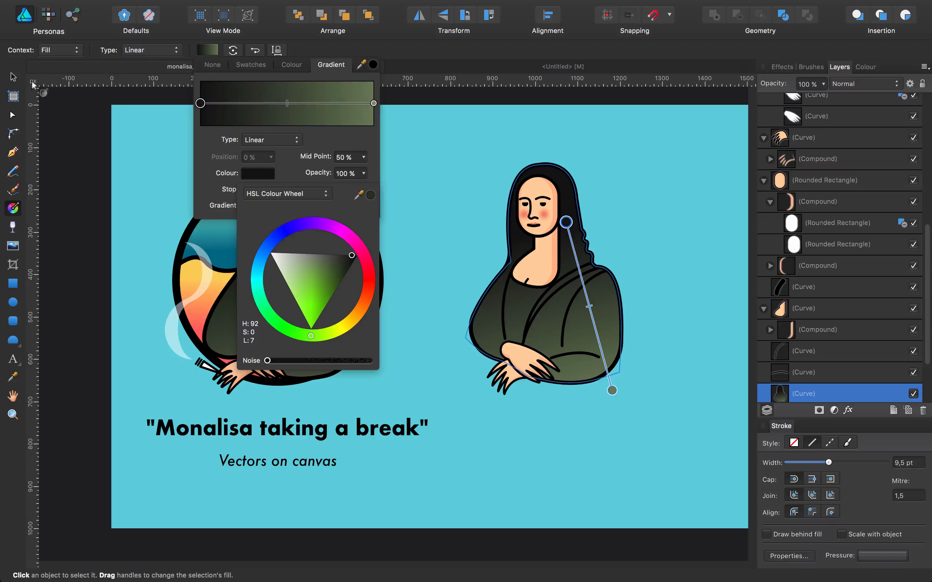
pyautogui.click(12, 77)
pyautogui.click(437, 123)
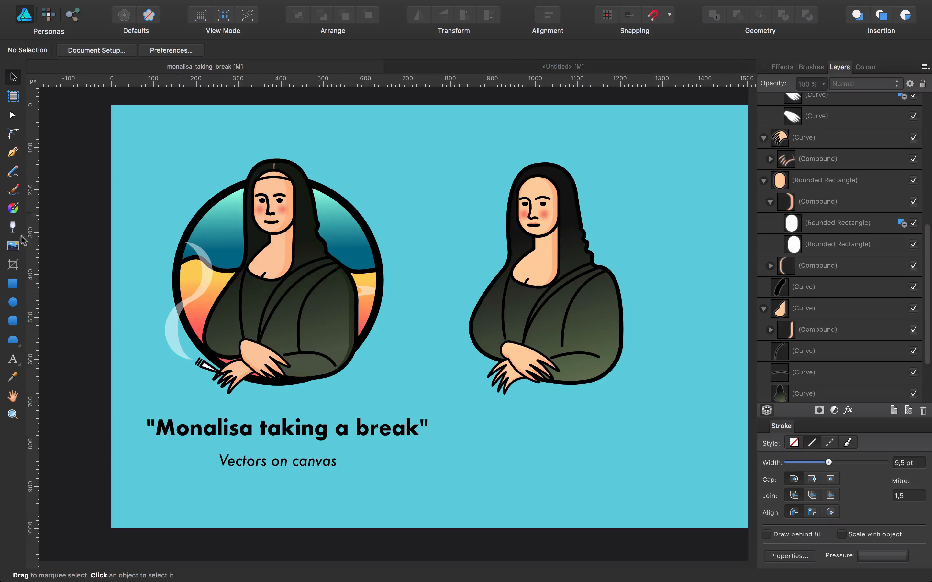
# Draw a circle about 505 px in diameter and move it between the two characters
pyautogui.click(16, 303)
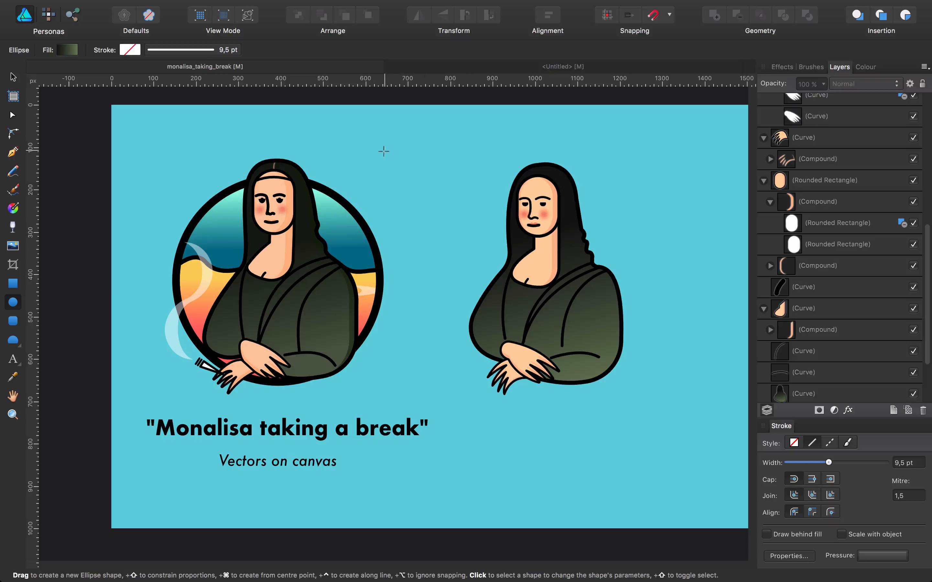
pyautogui.moveTo(387, 148); pyautogui.dragTo(645, 362)
pyautogui.press('v')
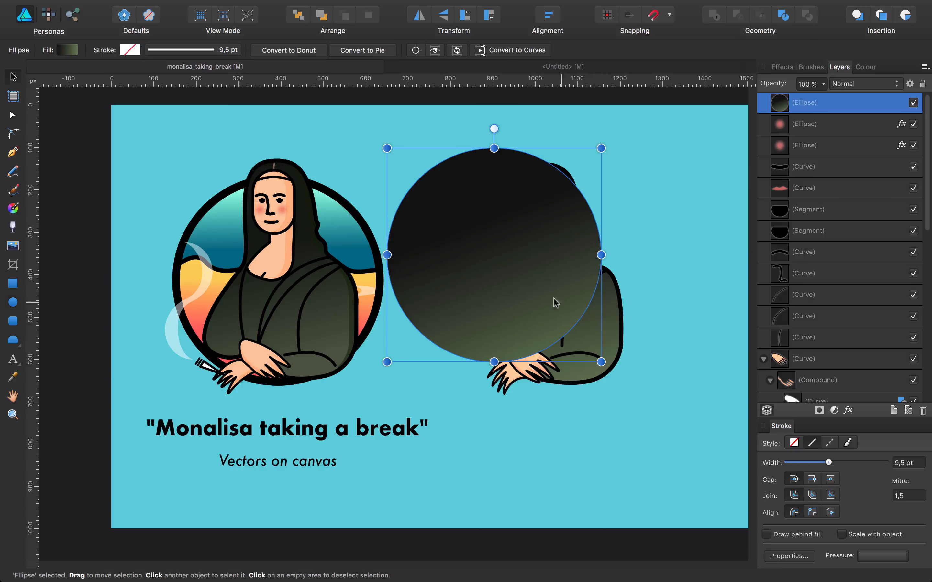
pyautogui.moveTo(531, 265); pyautogui.dragTo(364, 198)
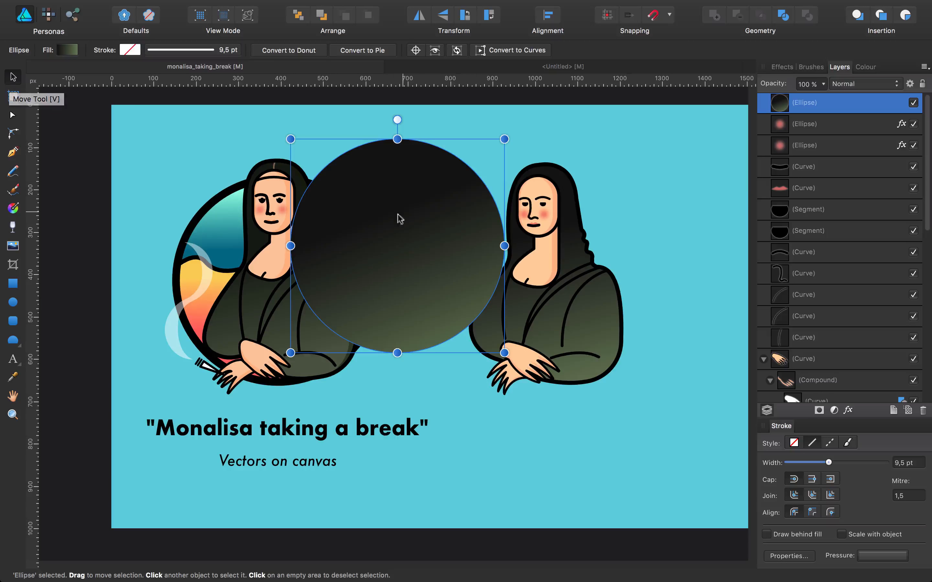
# Give the circle a black outline 18 pt wide
pyautogui.click(129, 51)
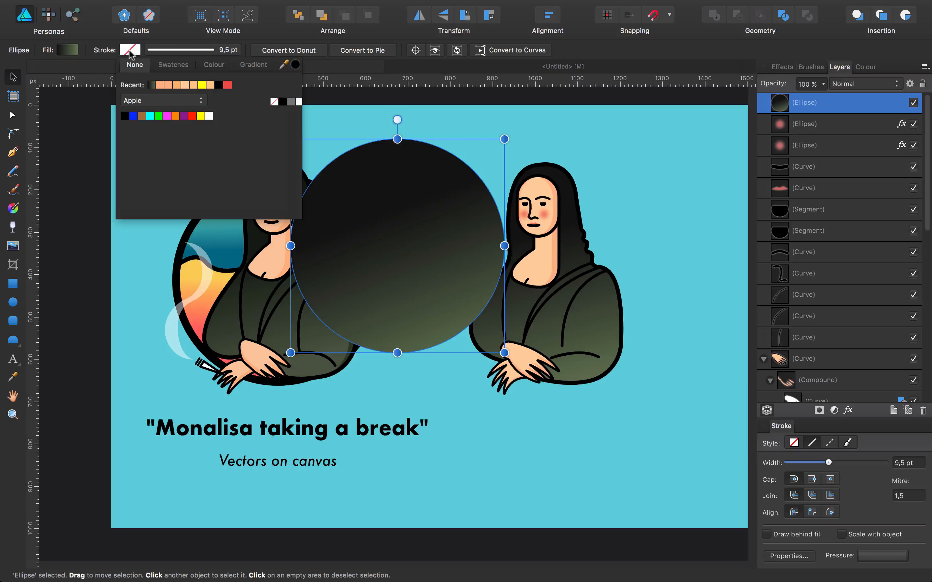
pyautogui.click(217, 84)
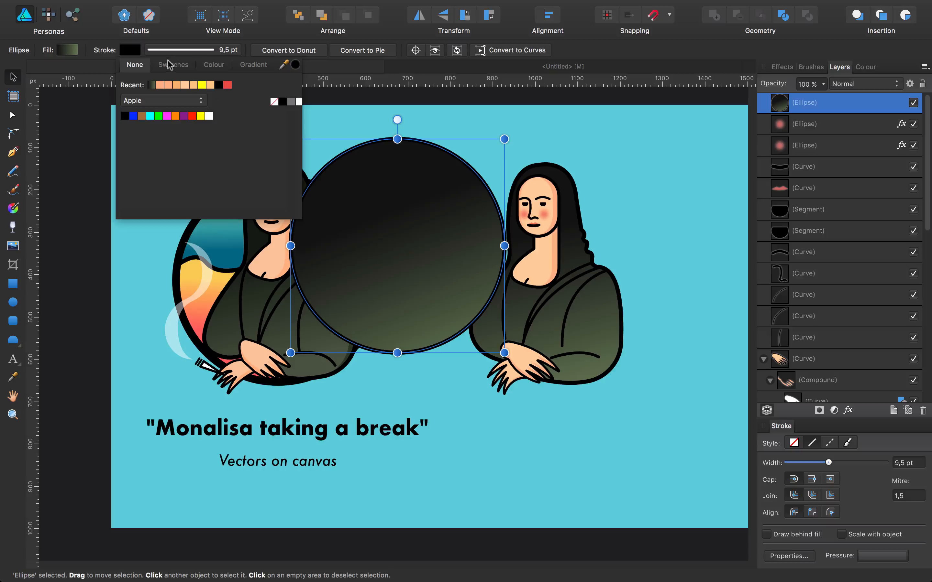
pyautogui.click(210, 50)
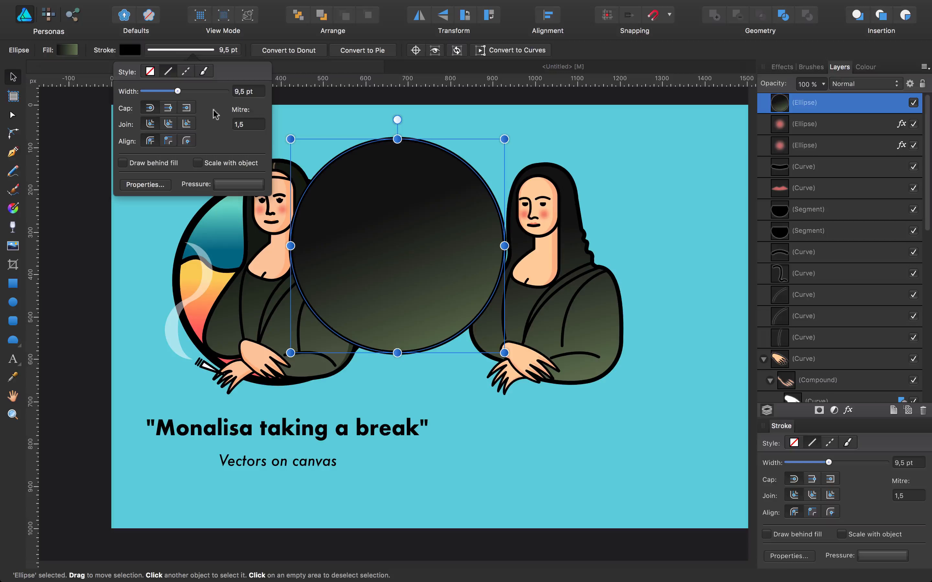
pyautogui.moveTo(173, 91); pyautogui.dragTo(184, 93)
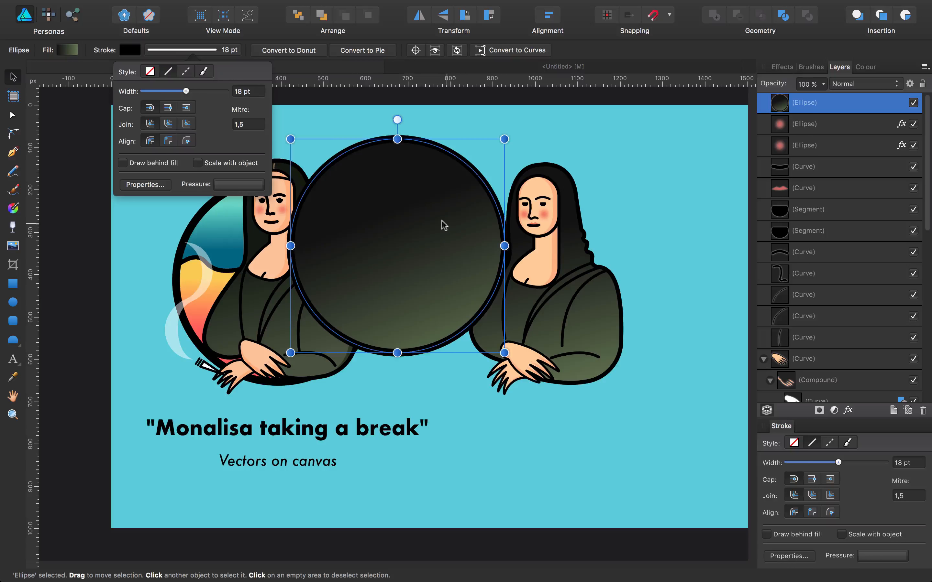
# Centre the circle on the second character and restack it behind the body, directly above the hidden images
pyautogui.moveTo(380, 224); pyautogui.dragTo(536, 275)
pyautogui.press('Delete')
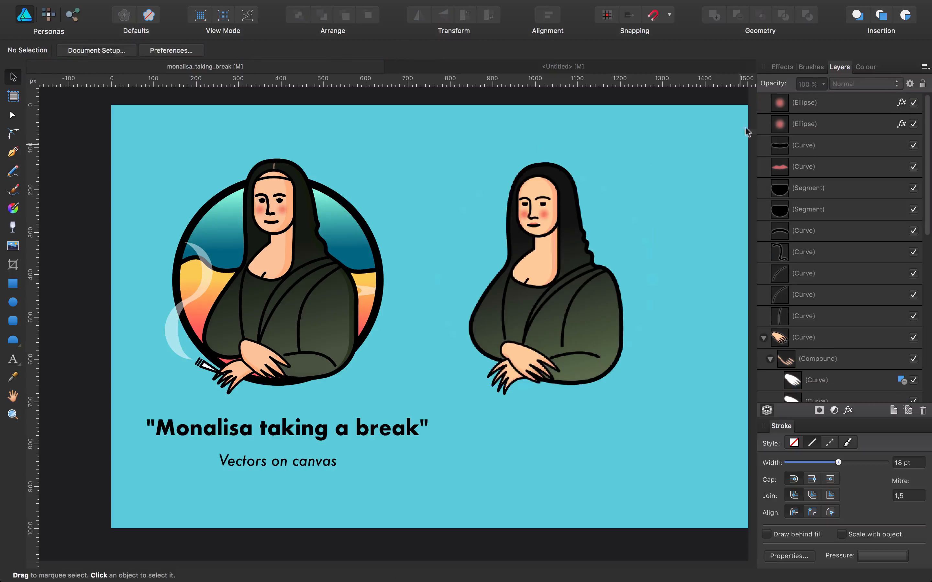
pyautogui.scroll(-10, 855, 257)
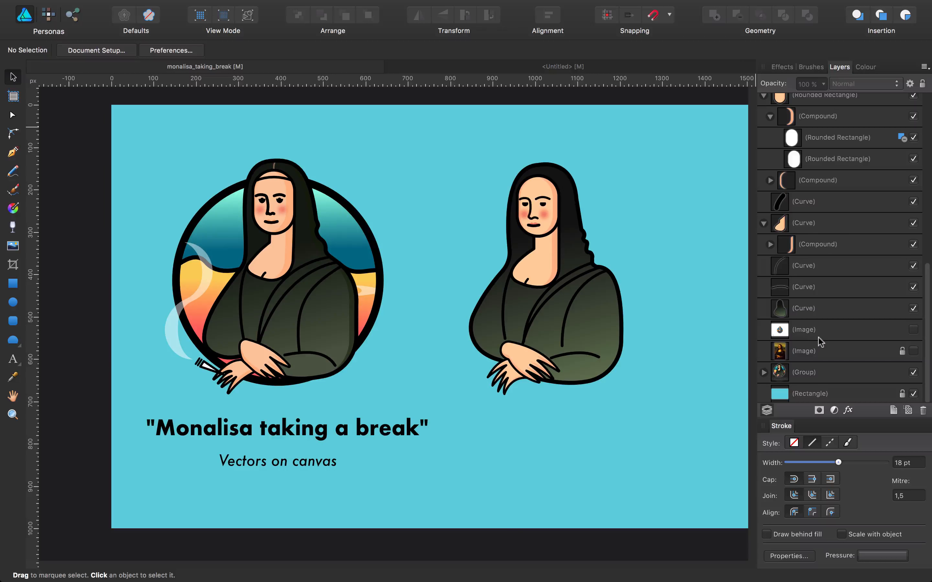
pyautogui.click(821, 335)
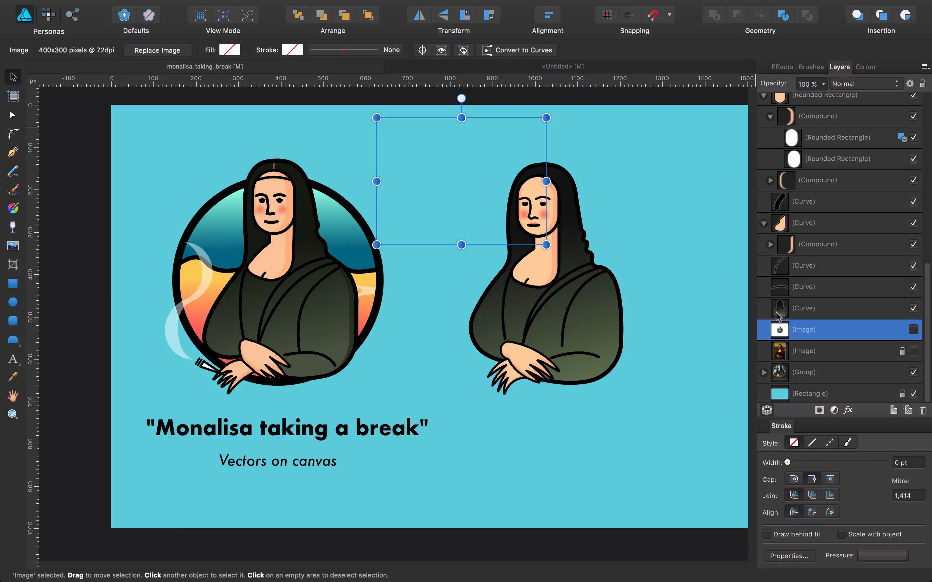
pyautogui.hotkey('ctrl', 'z')
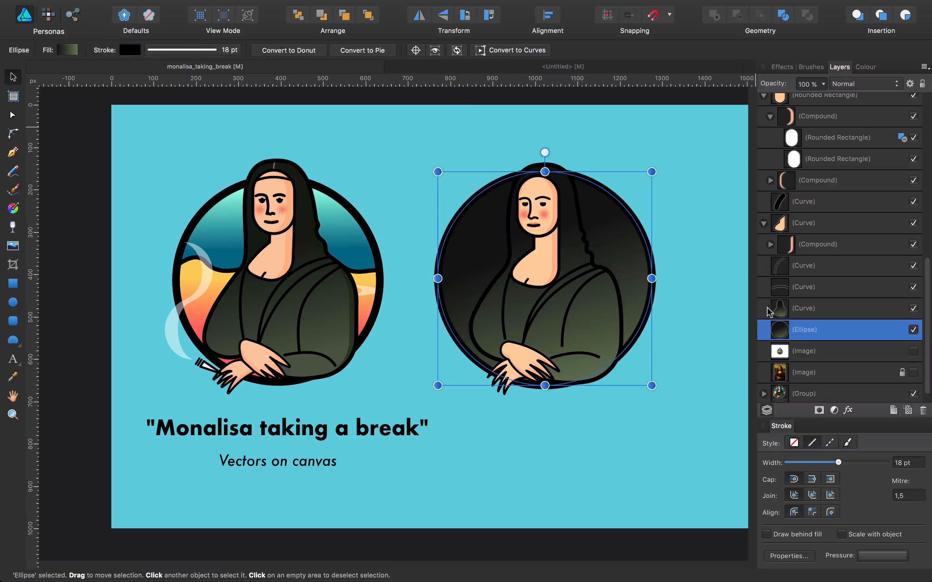
pyautogui.click(702, 254)
pyautogui.click(635, 234)
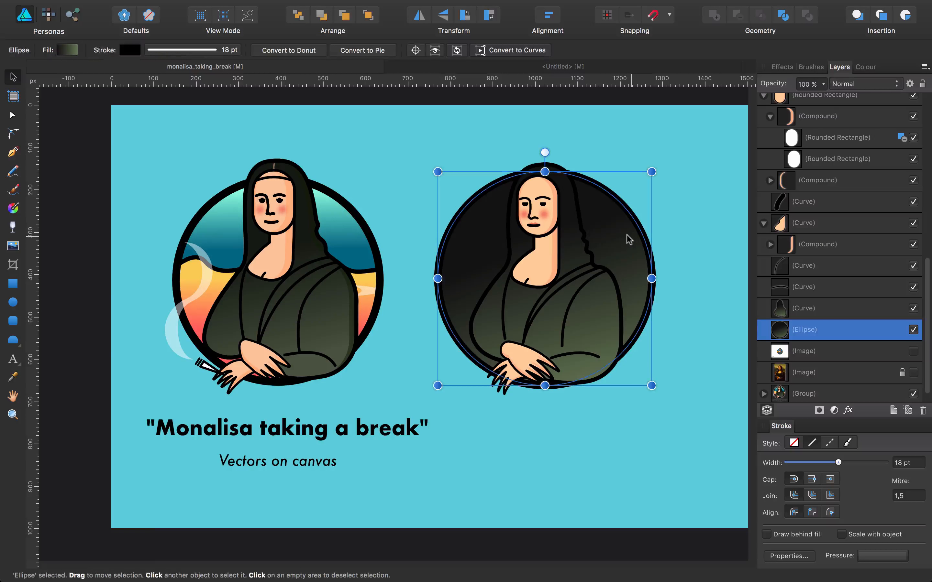
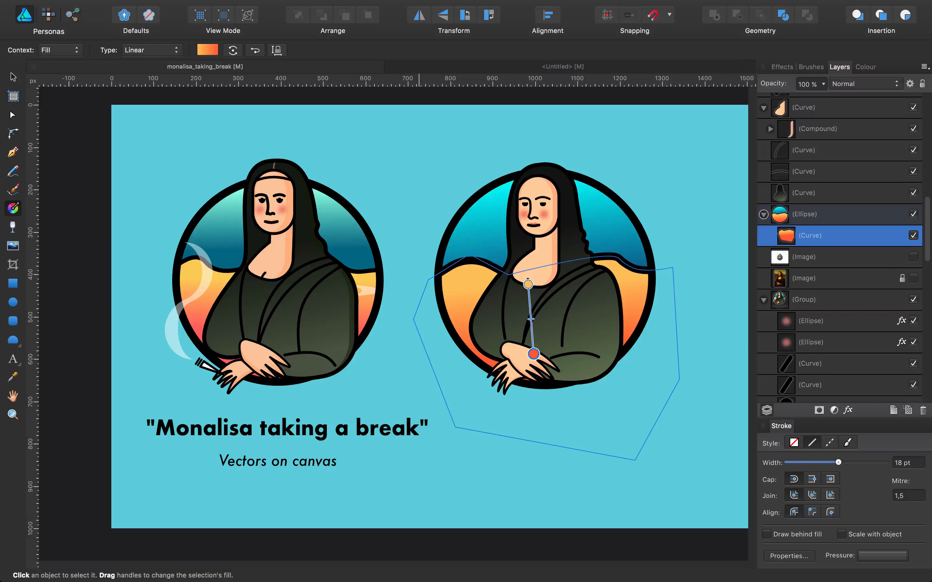
# Shrink the second character's background circle to about 490 px and thin its outline to 15 pt
pyautogui.click(13, 76)
pyautogui.click(99, 118)
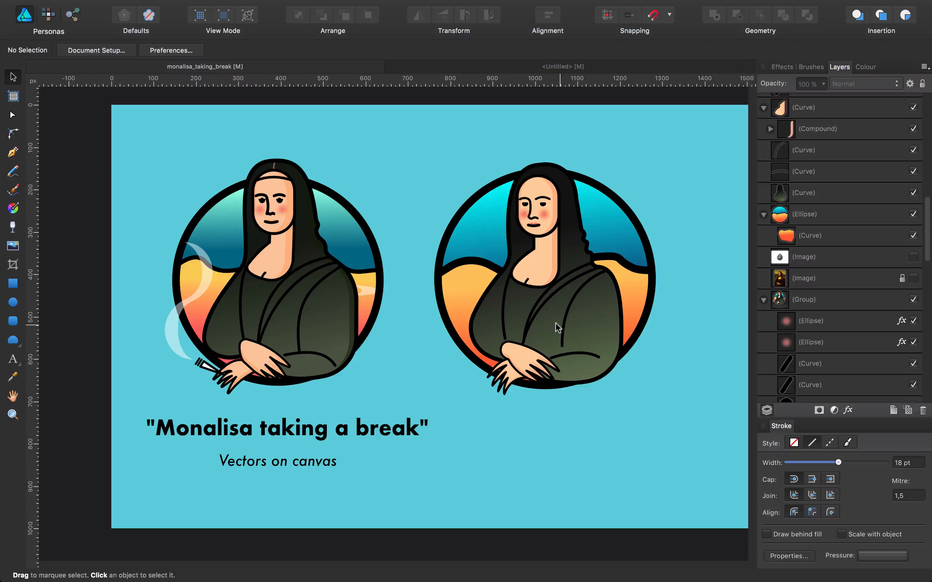
pyautogui.click(582, 208)
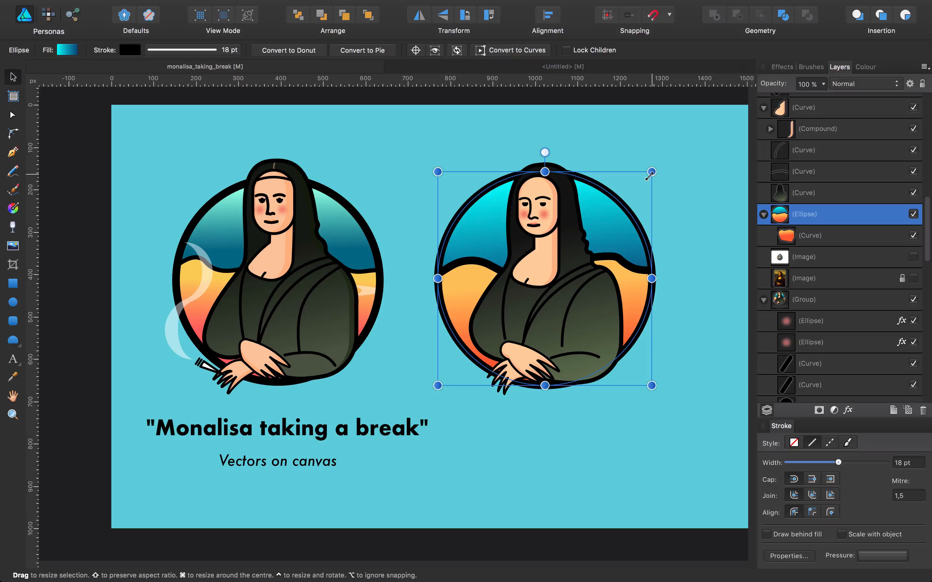
pyautogui.moveTo(650, 172); pyautogui.dragTo(645, 178)
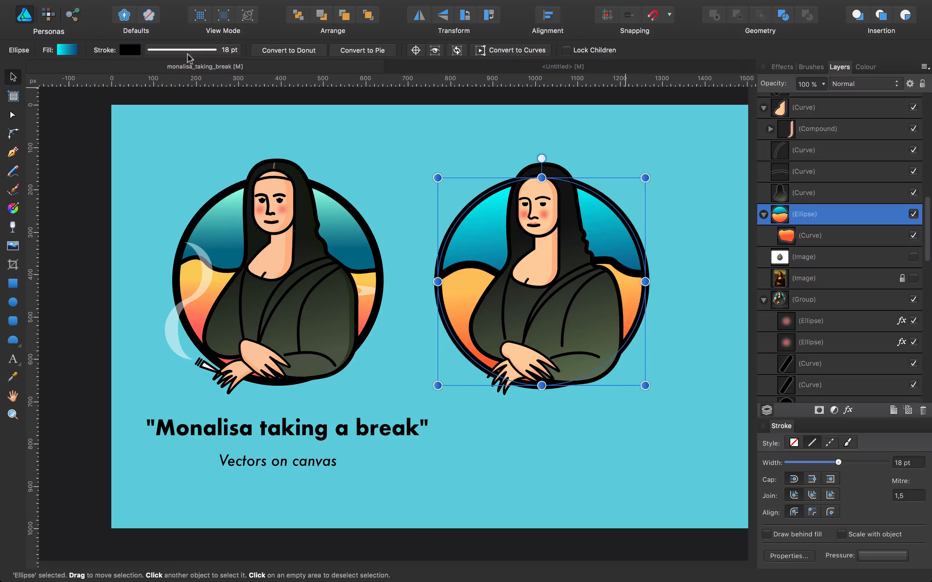
pyautogui.click(210, 51)
pyautogui.moveTo(185, 92); pyautogui.dragTo(184, 92)
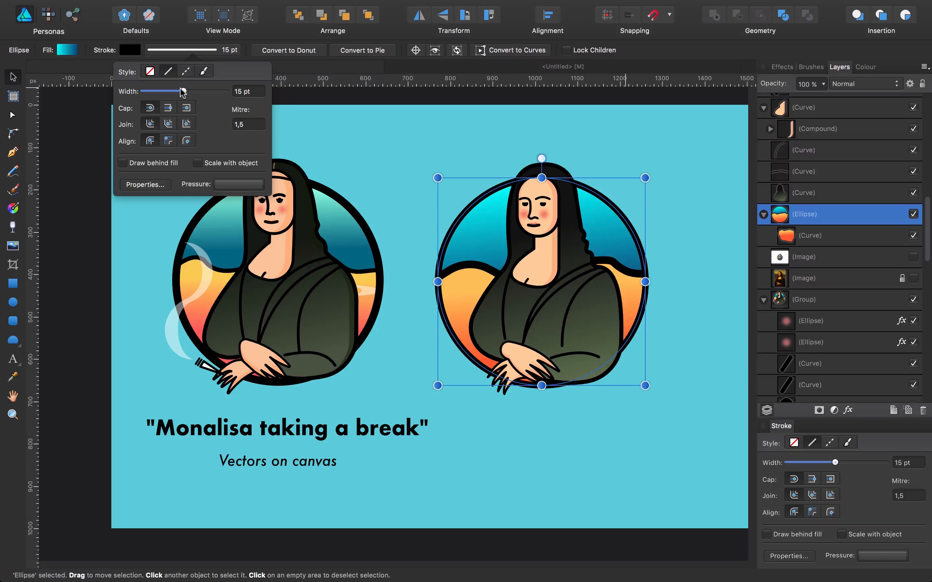
# Nudge the second character's background circle slightly downward behind the body, keeping its 15 pt outline
pyautogui.click(181, 91)
pyautogui.moveTo(599, 217); pyautogui.dragTo(599, 221)
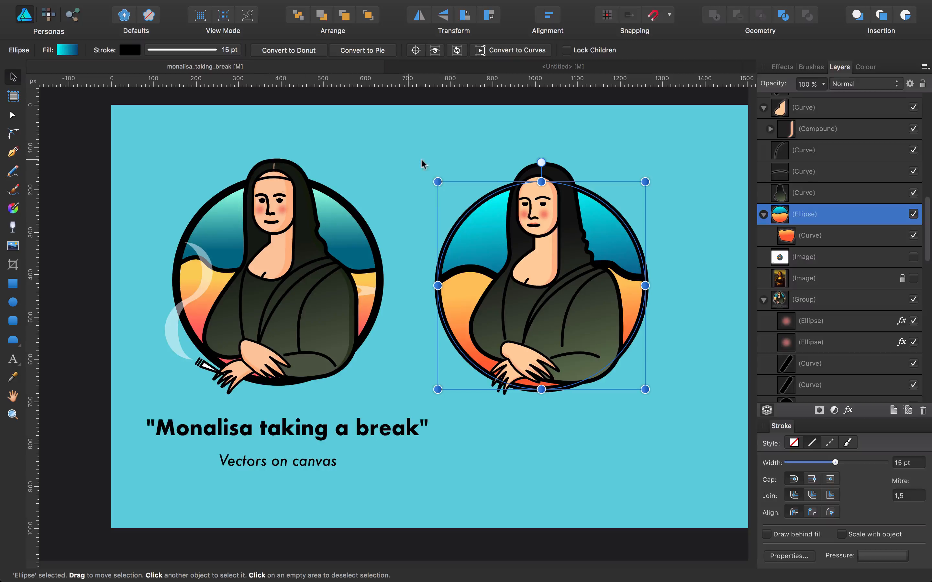
pyautogui.click(438, 154)
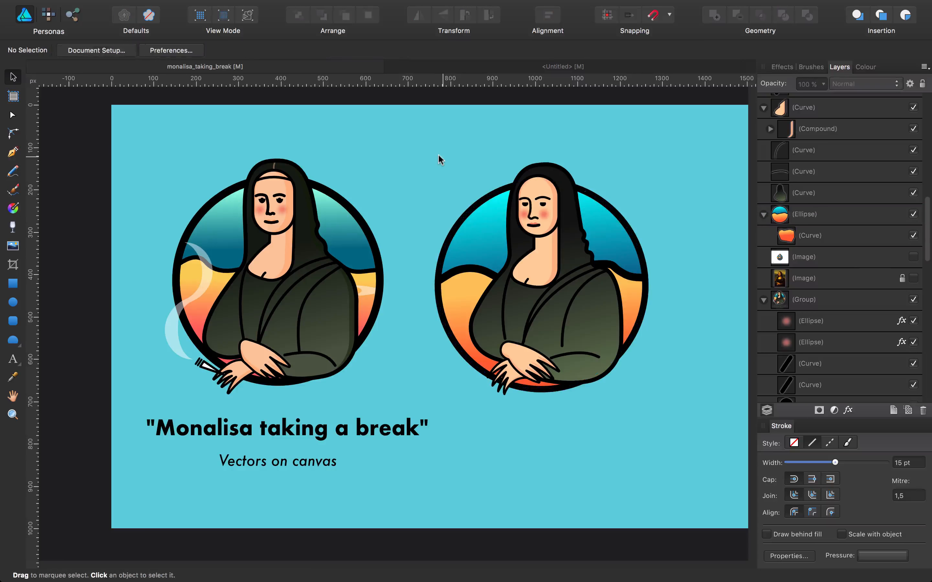
pyautogui.click(478, 209)
pyautogui.moveTo(478, 206); pyautogui.dragTo(477, 206)
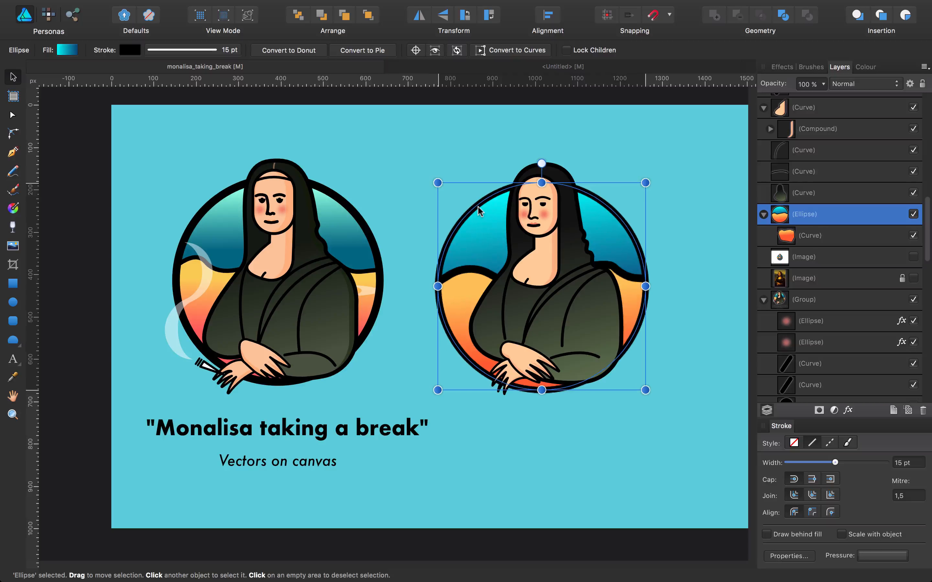
pyautogui.click(428, 139)
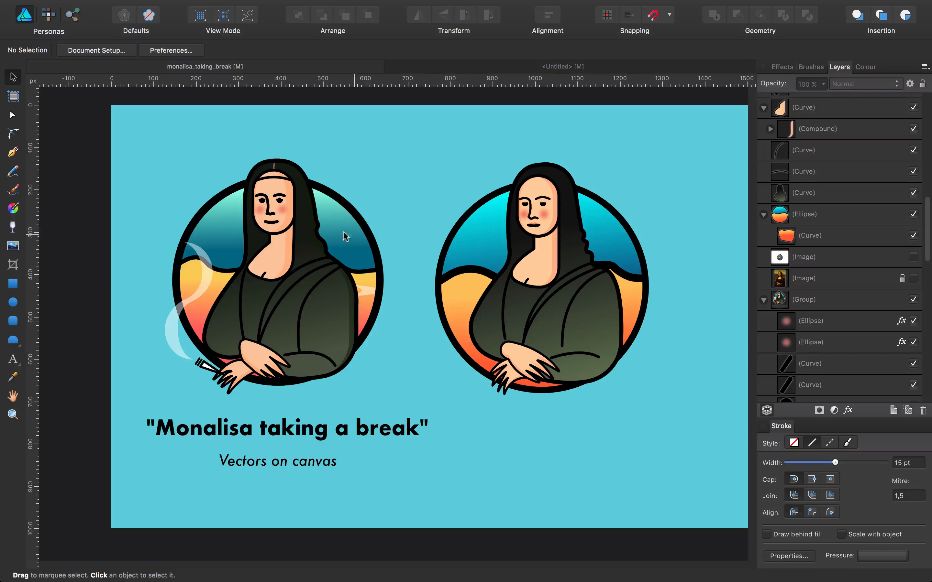
# Draw a straight line about 90 px long across the second character's forehead and thin its stroke to 4.5 pt
pyautogui.click(12, 153)
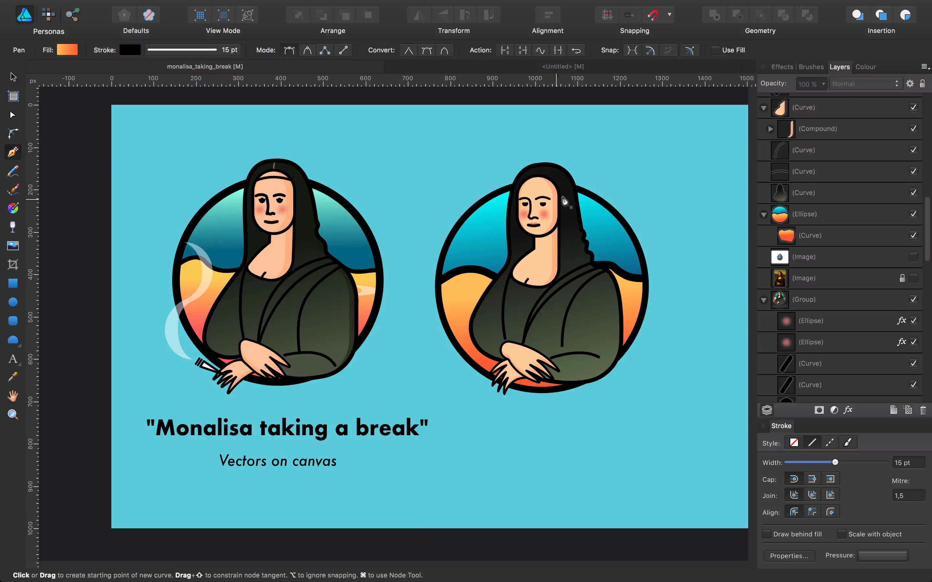
pyautogui.click(519, 187)
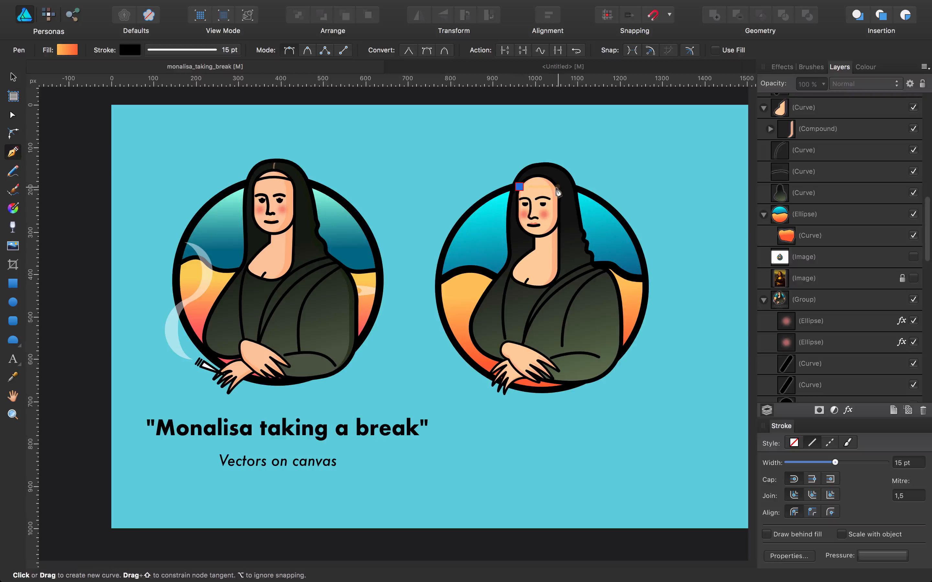
pyautogui.click(557, 187)
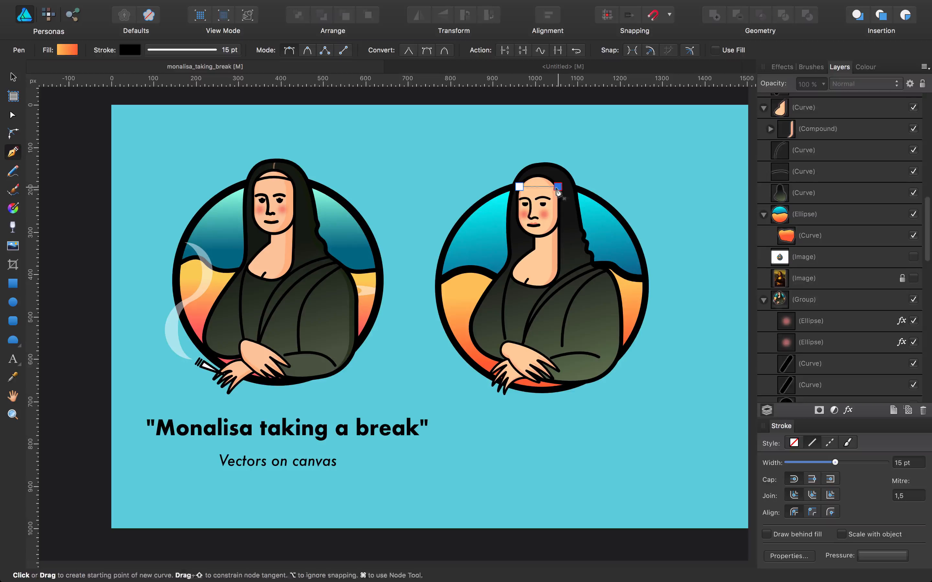
pyautogui.click(192, 50)
pyautogui.moveTo(184, 92); pyautogui.dragTo(166, 93)
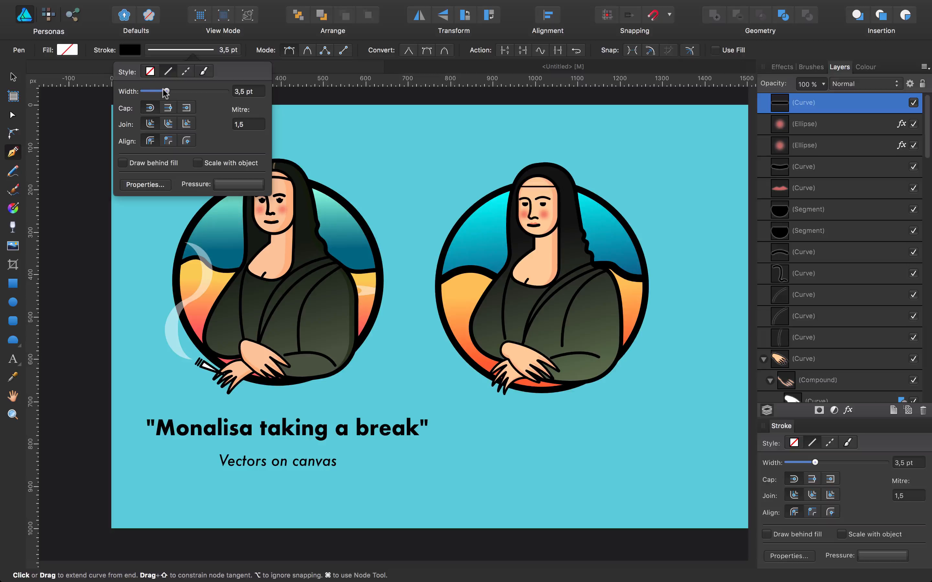
# Bend the middle of the forehead line slightly upward into a shallow arc
pyautogui.press('super')
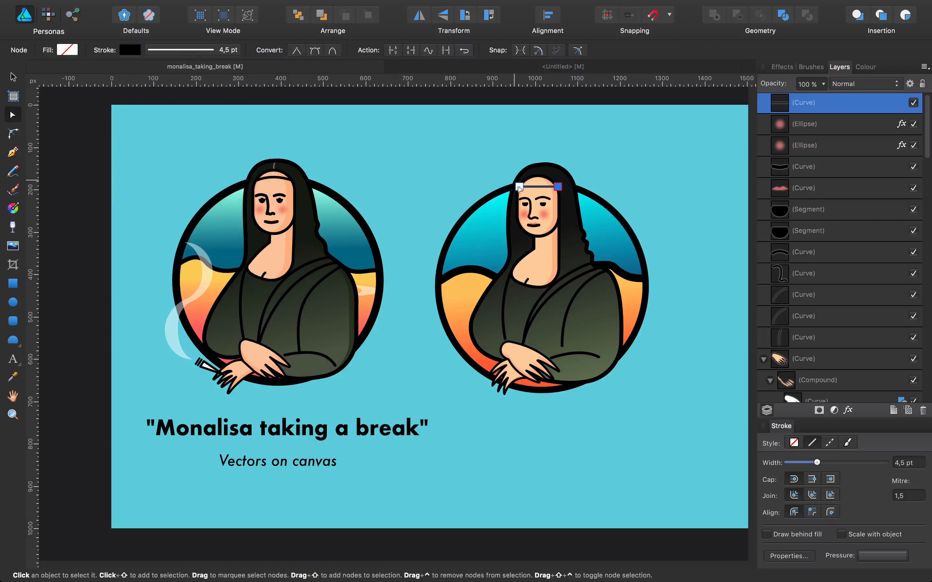
pyautogui.moveTo(534, 188); pyautogui.dragTo(533, 187)
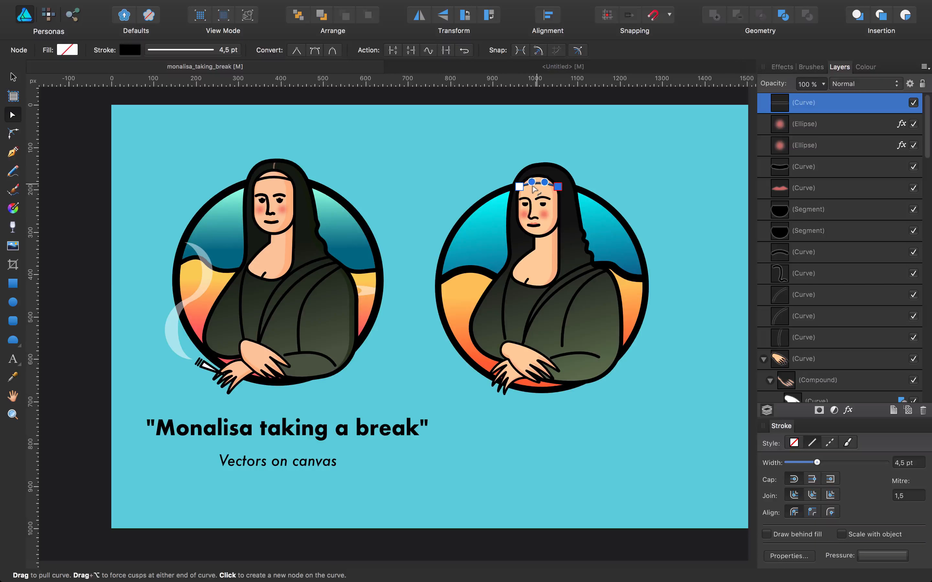
pyautogui.click(626, 148)
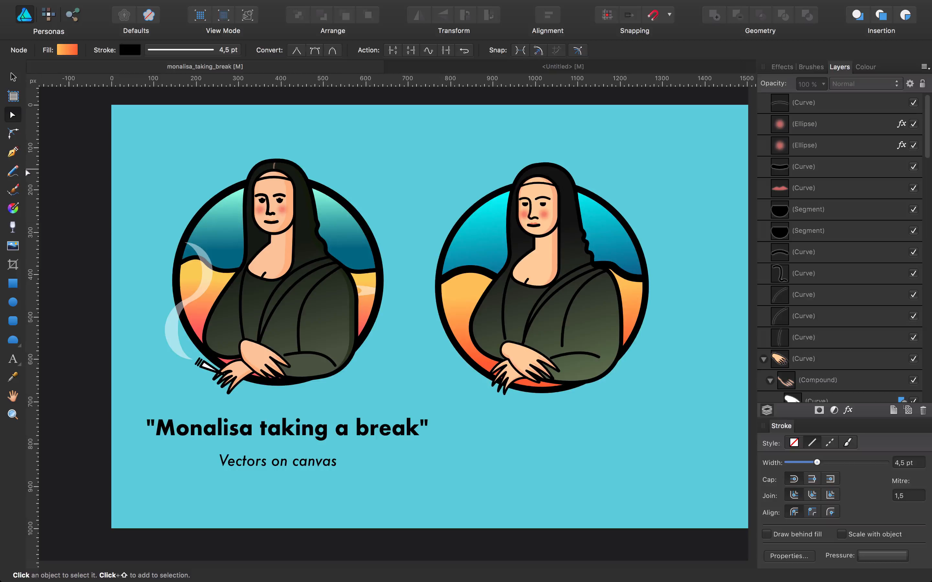
# Draw a short, slightly slanted hair parting line from the top of the second character's head to the hairline
pyautogui.click(13, 152)
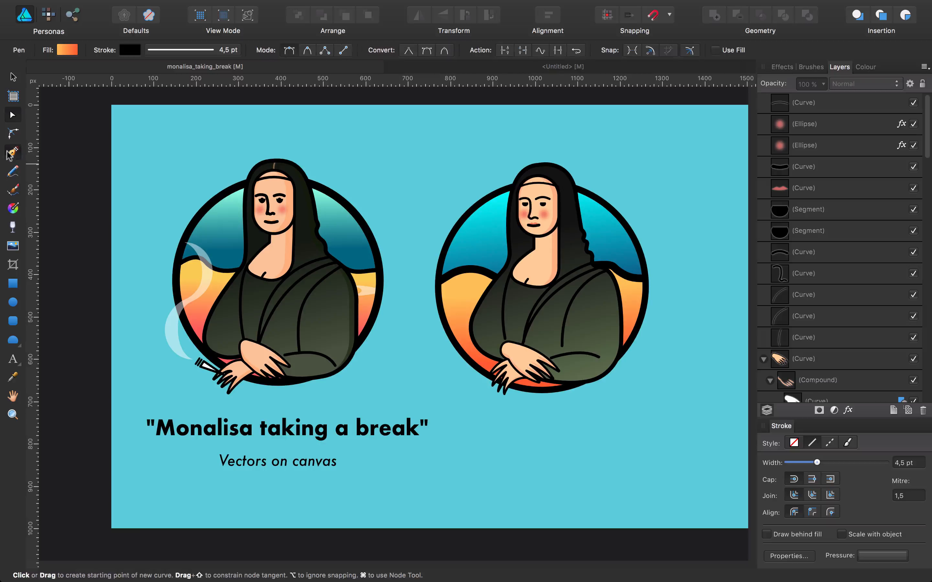
pyautogui.click(539, 163)
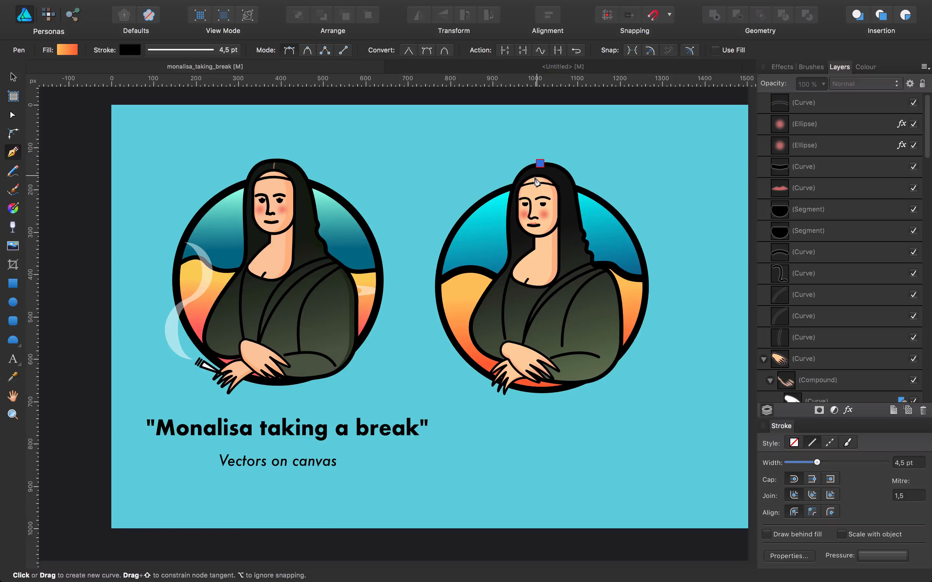
pyautogui.moveTo(536, 174); pyautogui.dragTo(535, 185)
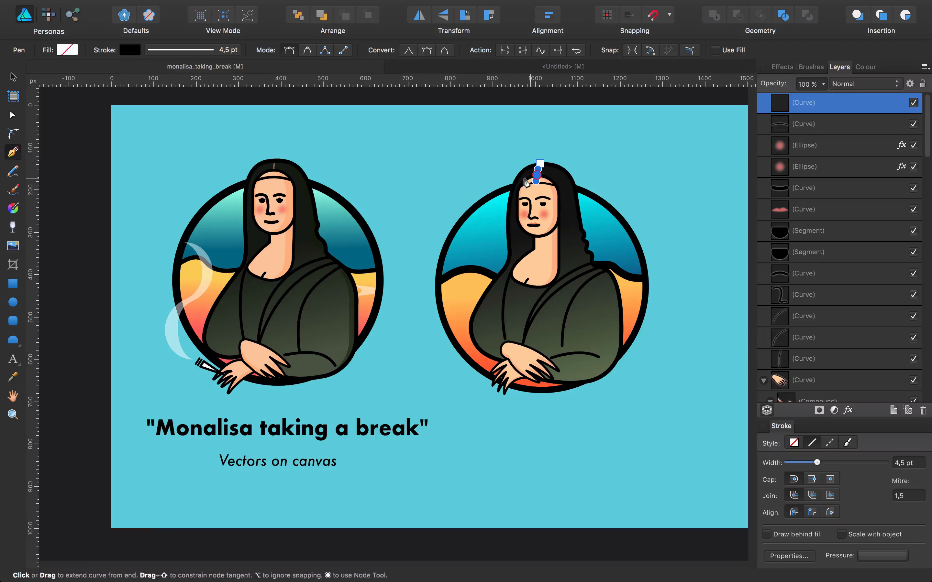
pyautogui.press('a')
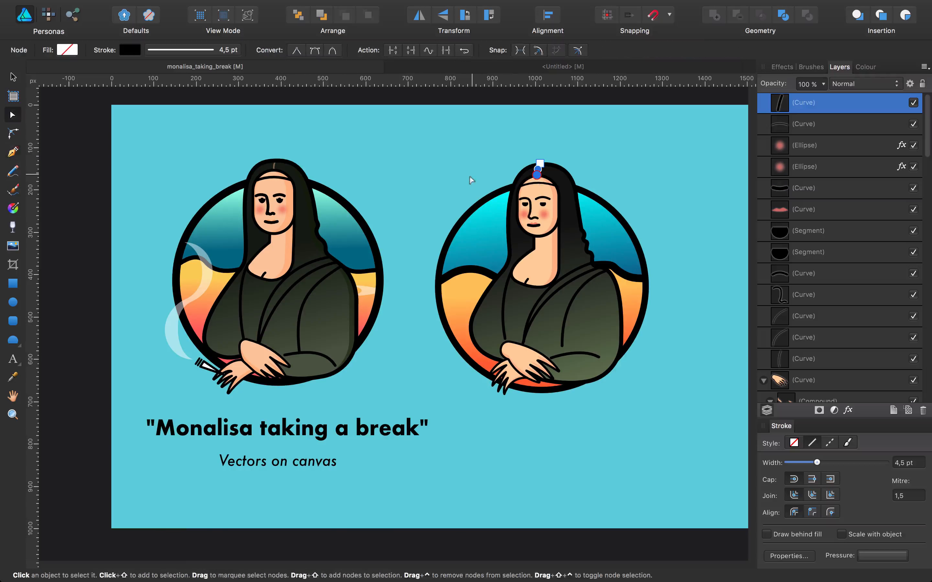
# Colour the parting line's stroke with the light skin tone sampled from the second character's face
pyautogui.click(130, 50)
pyautogui.moveTo(295, 66); pyautogui.dragTo(524, 184)
pyautogui.click(295, 66)
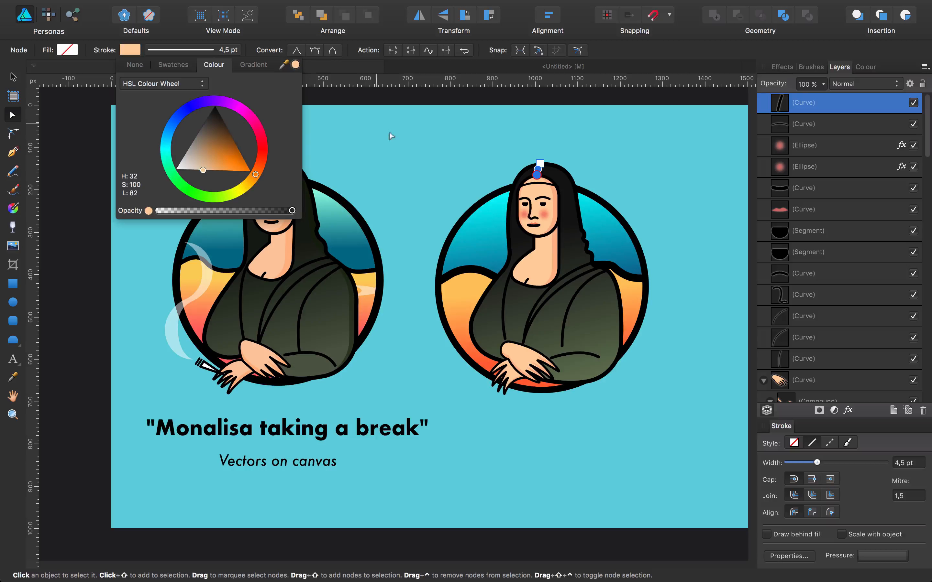
pyautogui.click(421, 139)
# Shift the parting line's upper end slightly sideways along the head outline and thin its stroke to 3 pt
pyautogui.click(535, 174)
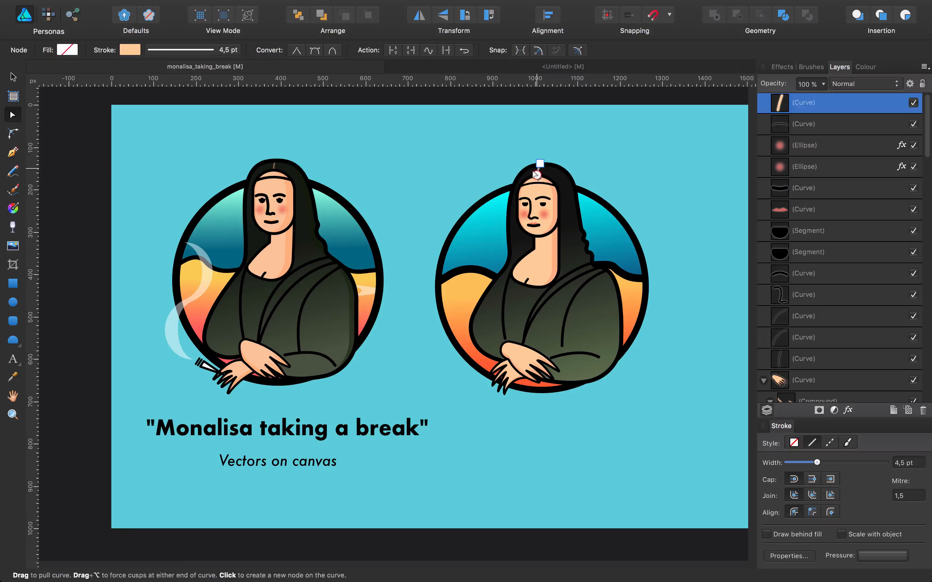
pyautogui.press('z')
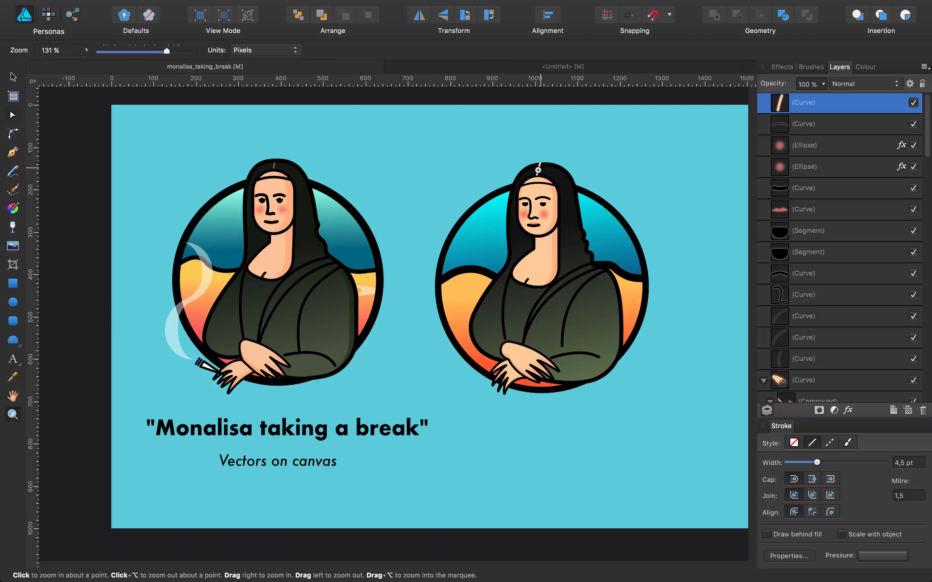
pyautogui.click(539, 167)
pyautogui.click(539, 166)
pyautogui.click(539, 166)
pyautogui.press('a')
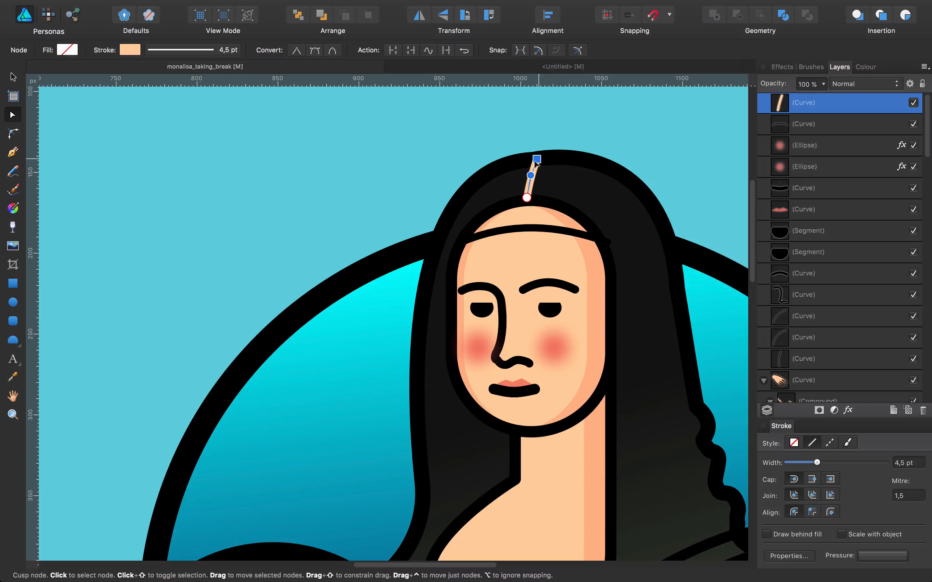
pyautogui.moveTo(539, 154); pyautogui.dragTo(539, 159)
pyautogui.click(211, 51)
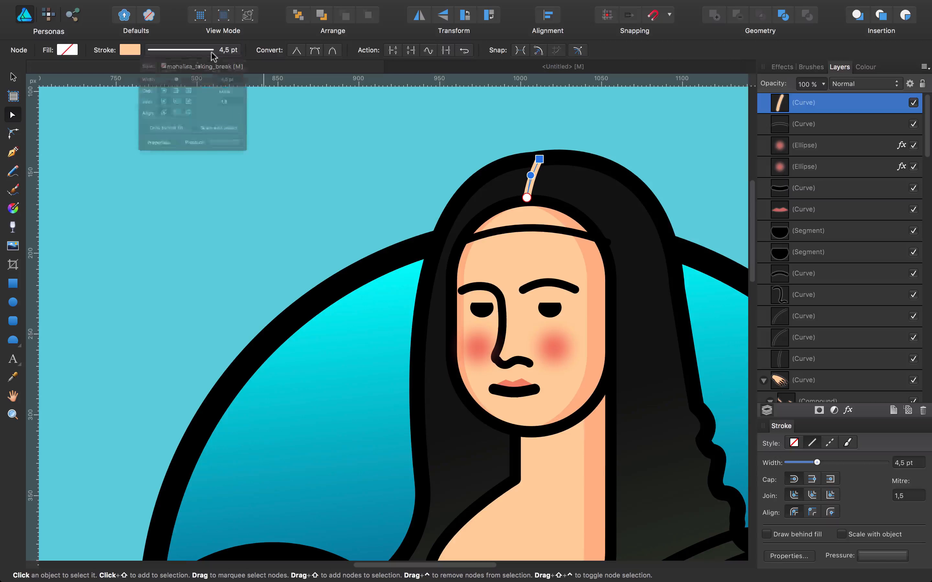
pyautogui.moveTo(168, 91); pyautogui.dragTo(165, 93)
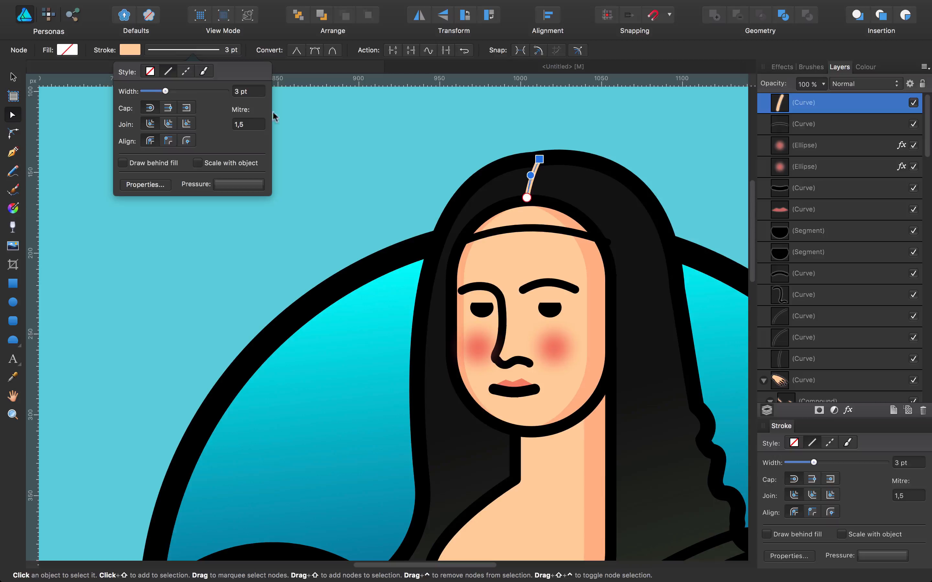
# Cut the parting line and clip it inside the second character's dark hair shape
pyautogui.press('Delete')
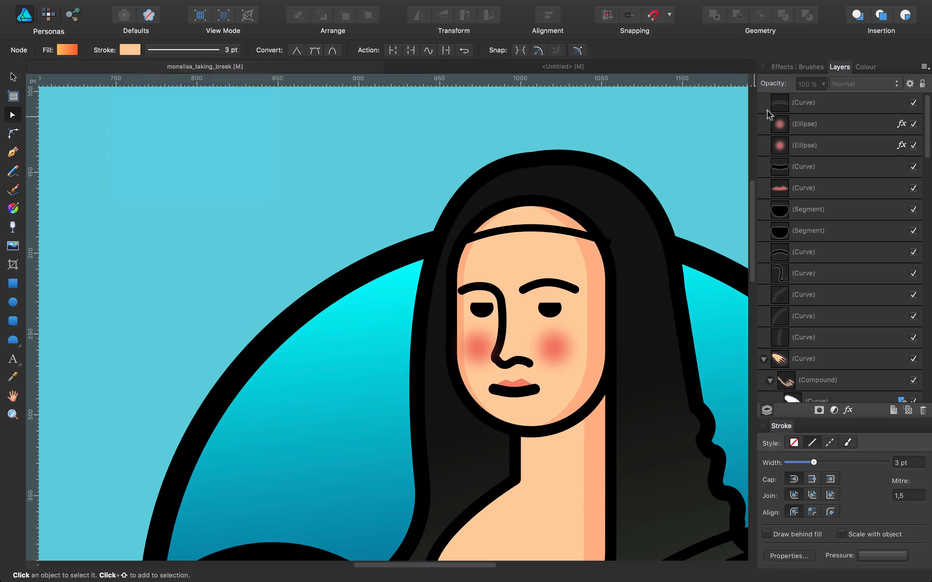
pyautogui.click(632, 212)
pyautogui.scroll(-5, 845, 304)
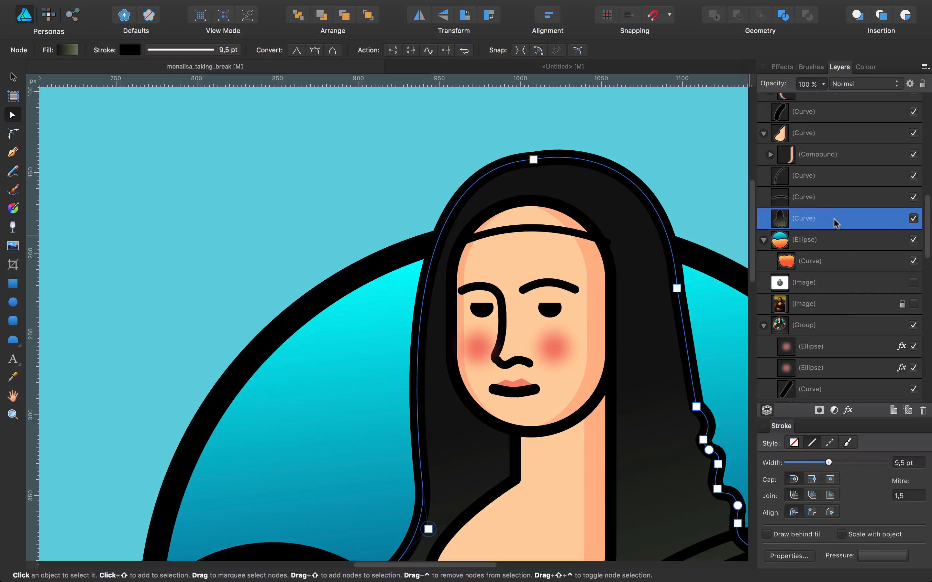
pyautogui.press('super+alt+v')
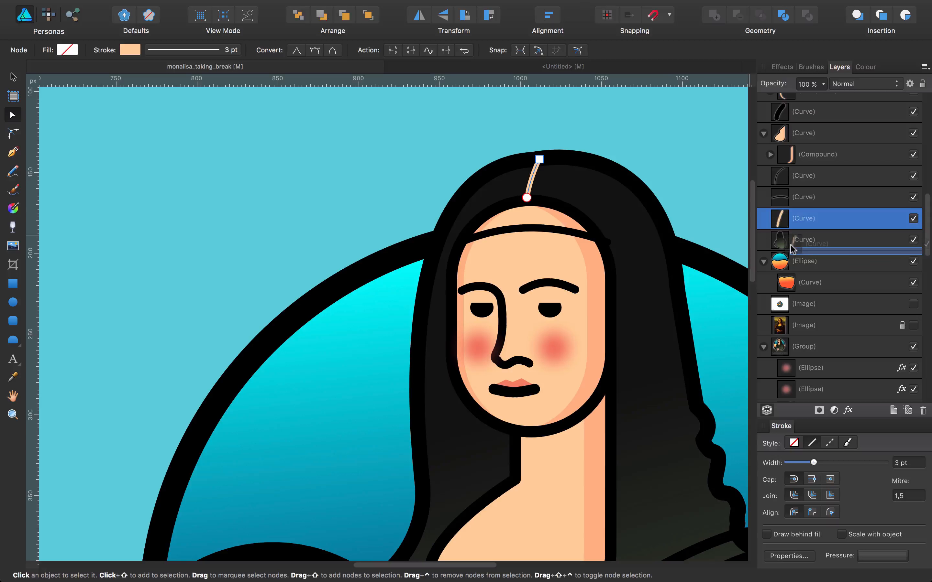
pyautogui.click(657, 145)
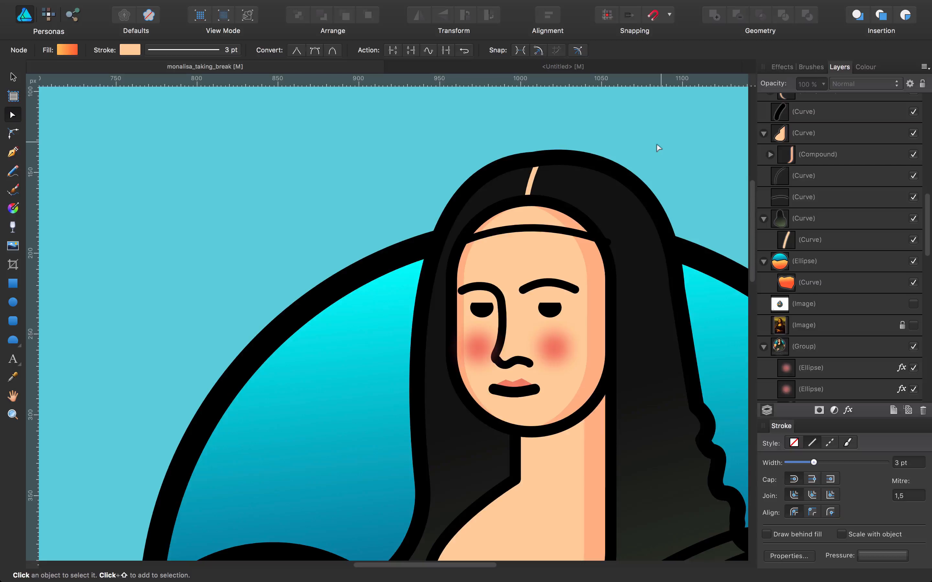
# Tone the clipped parting line down to a muted brown against the second character's dark hair
pyautogui.press('super+minus')
pyautogui.press('super+0')
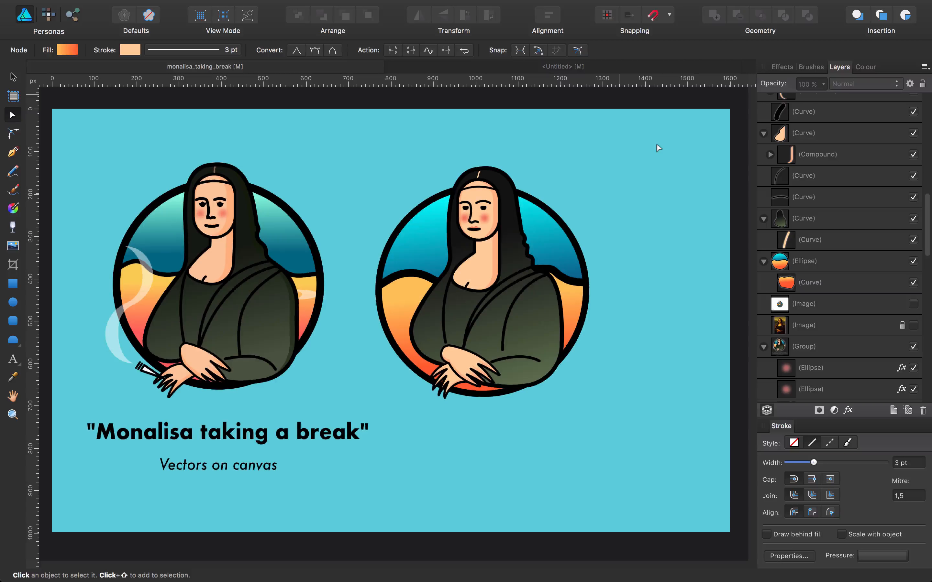
pyautogui.click(828, 239)
pyautogui.click(685, 228)
pyautogui.click(815, 243)
pyautogui.click(669, 237)
# Thin the outline of the orange hills inside the second character's background circle to 11 pt
pyautogui.click(378, 279)
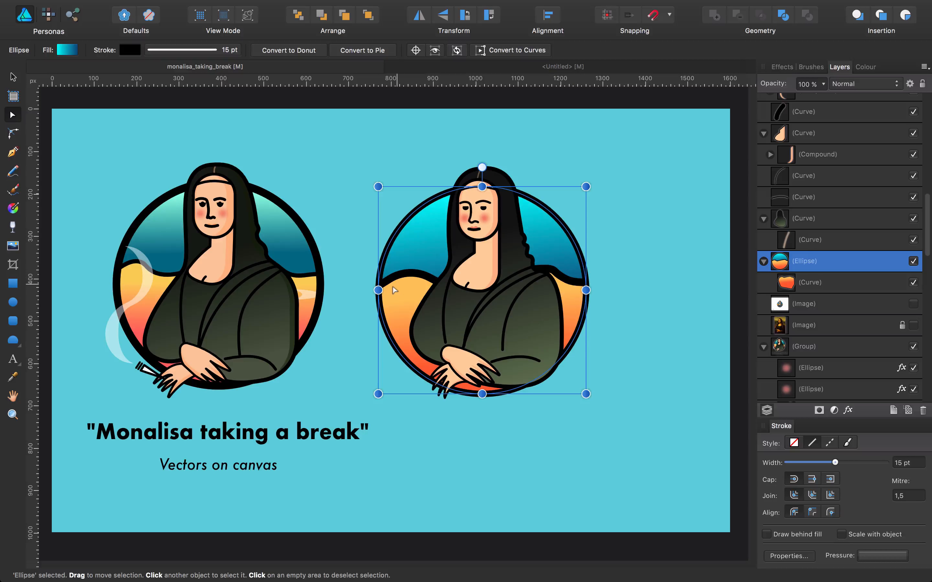
pyautogui.doubleClick(394, 289)
pyautogui.click(182, 50)
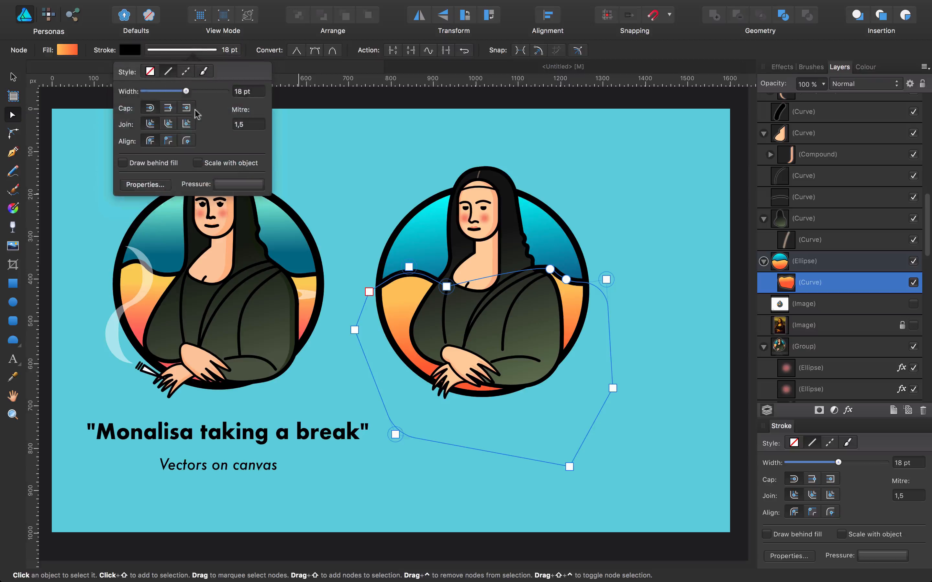
pyautogui.moveTo(186, 92); pyautogui.dragTo(179, 92)
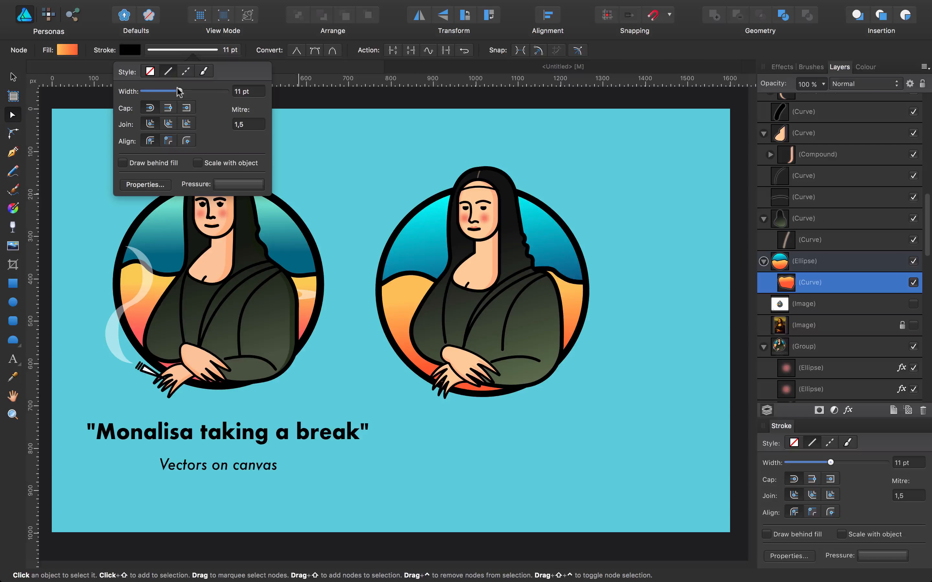
# Thicken the outline of the second character's background circle to 17 pt
pyautogui.click(410, 223)
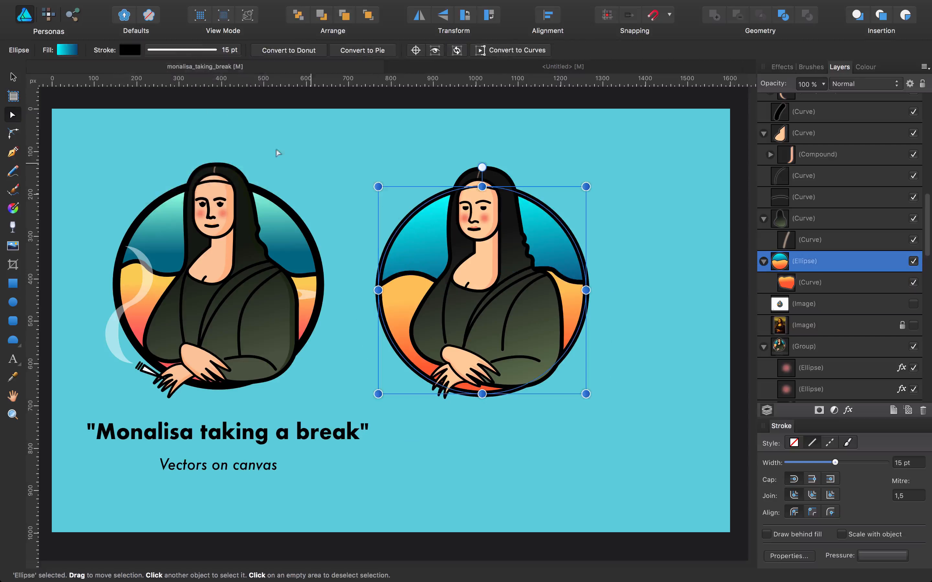
pyautogui.click(182, 50)
pyautogui.moveTo(179, 91); pyautogui.dragTo(181, 92)
pyautogui.click(353, 154)
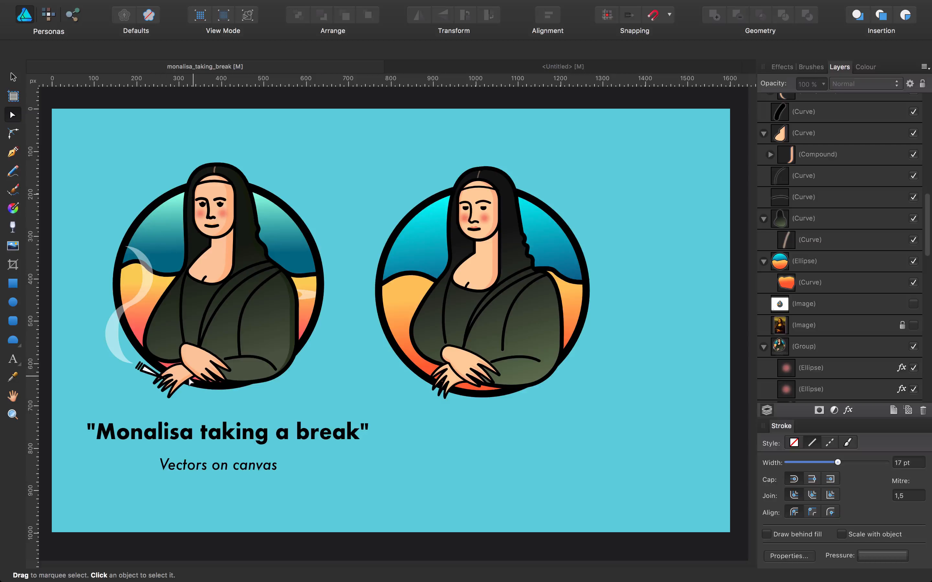
# Draw a closed, narrow triangular cigarette with the Pen tool, its tip at the fingers of the second character's lower hand
pyautogui.press('p')
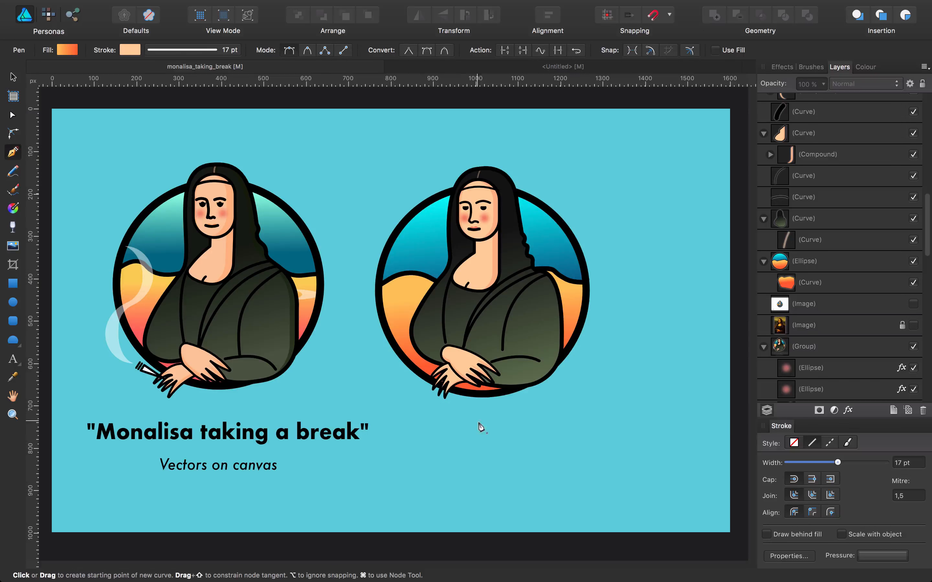
pyautogui.press('z')
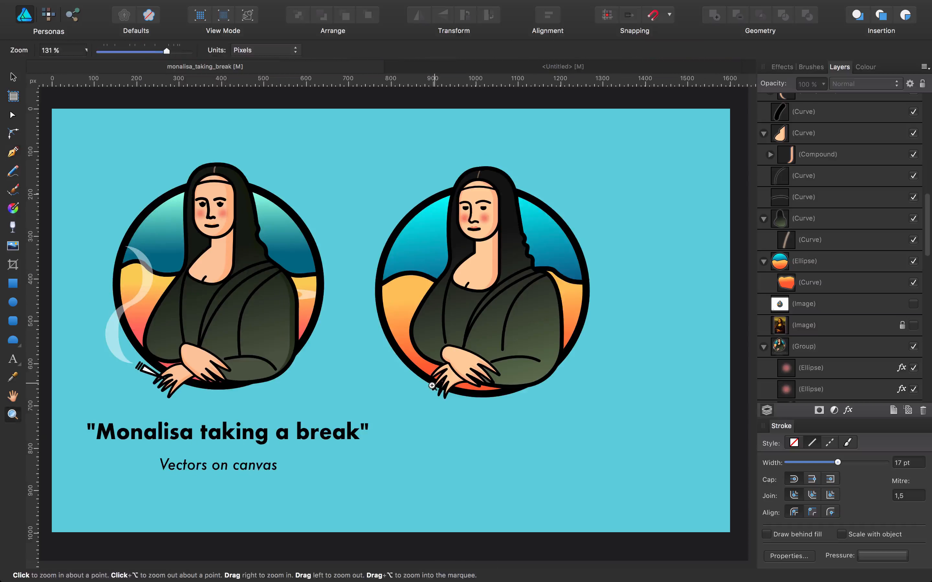
pyautogui.click(429, 384)
pyautogui.press('p')
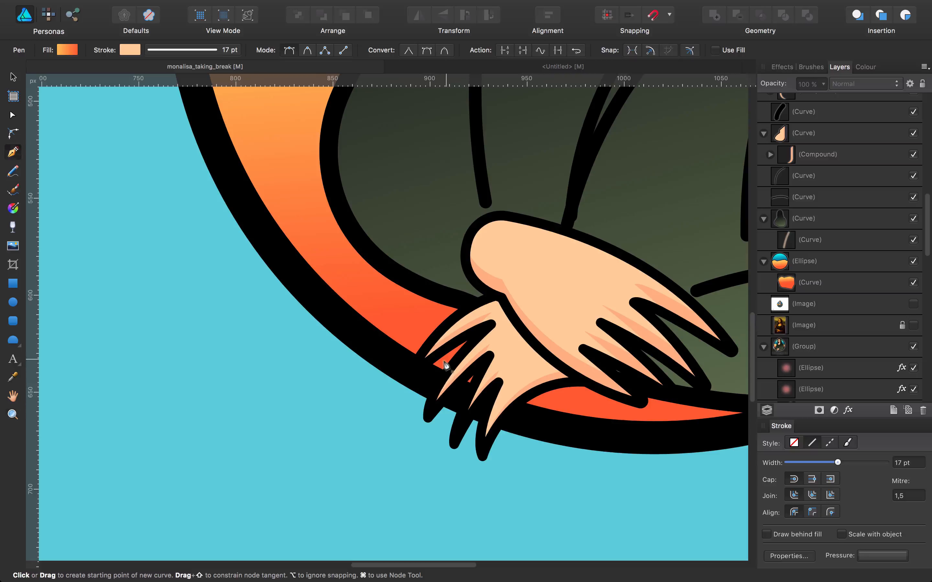
pyautogui.click(449, 356)
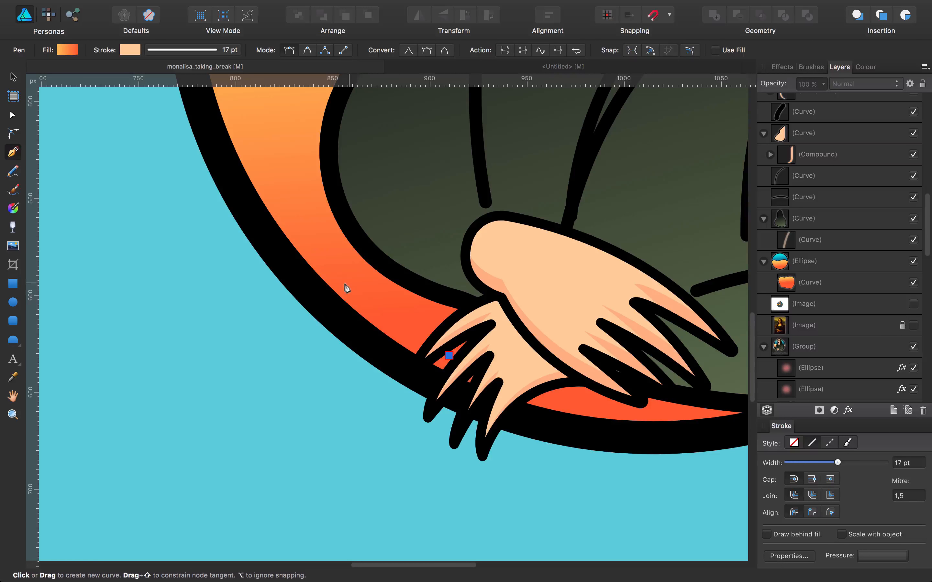
pyautogui.click(338, 275)
pyautogui.click(323, 317)
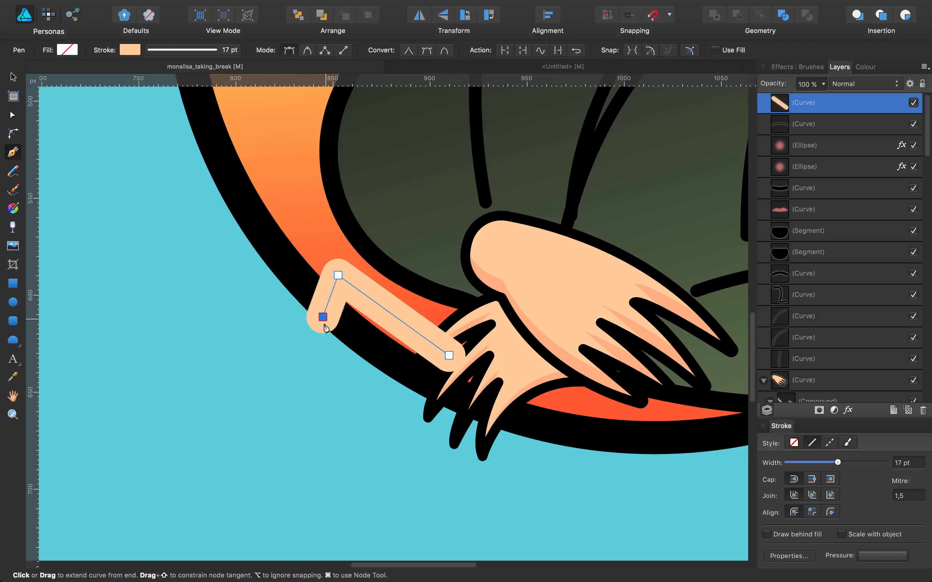
pyautogui.click(448, 355)
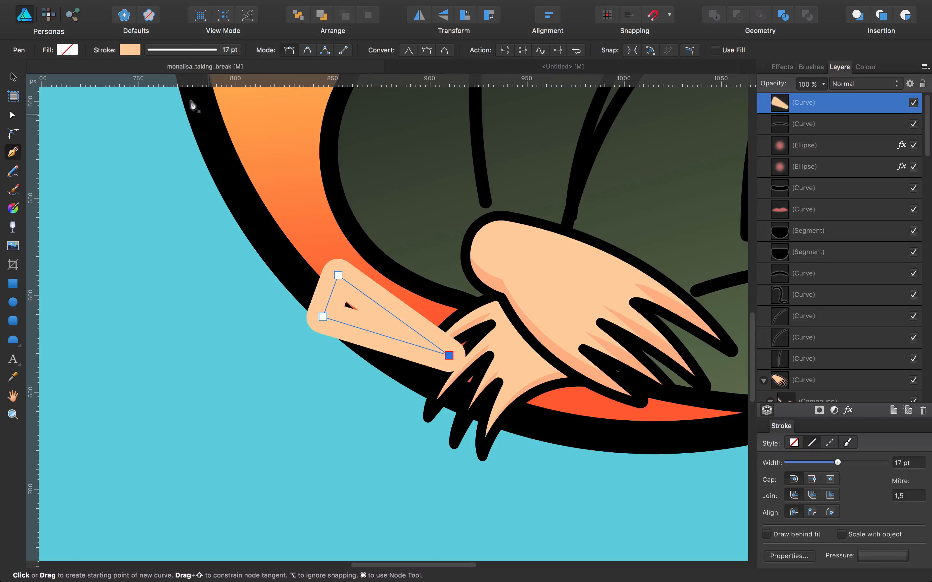
# Thin the cigarette's outline to 4 pt and colour it black, sampled from the artwork
pyautogui.click(173, 51)
pyautogui.moveTo(184, 93); pyautogui.dragTo(163, 91)
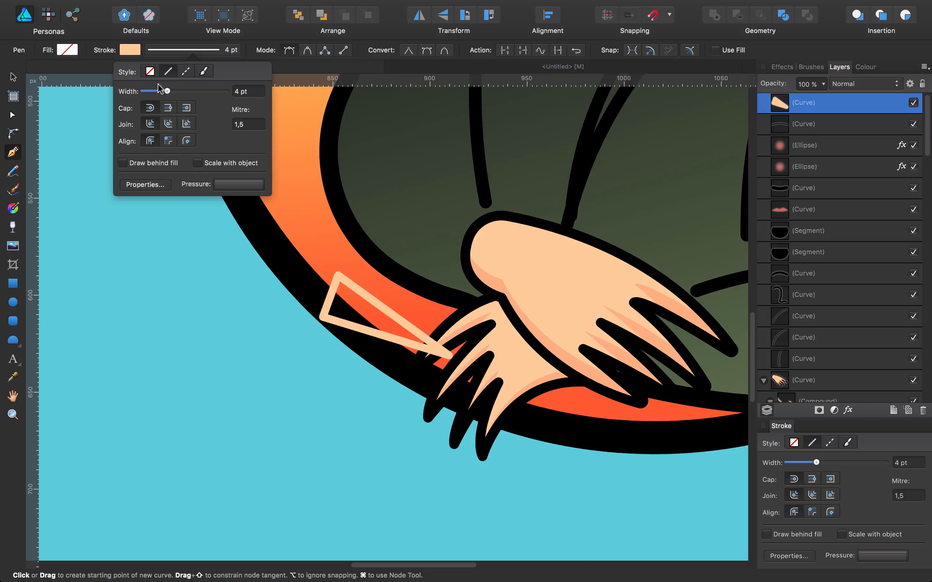
pyautogui.click(130, 49)
pyautogui.click(166, 65)
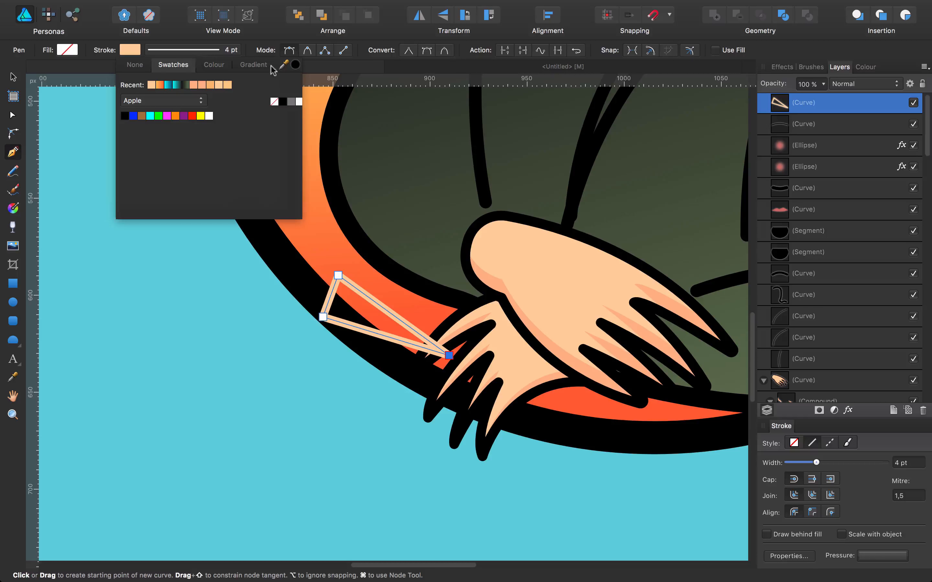
pyautogui.moveTo(285, 65); pyautogui.dragTo(338, 176)
pyautogui.click(295, 65)
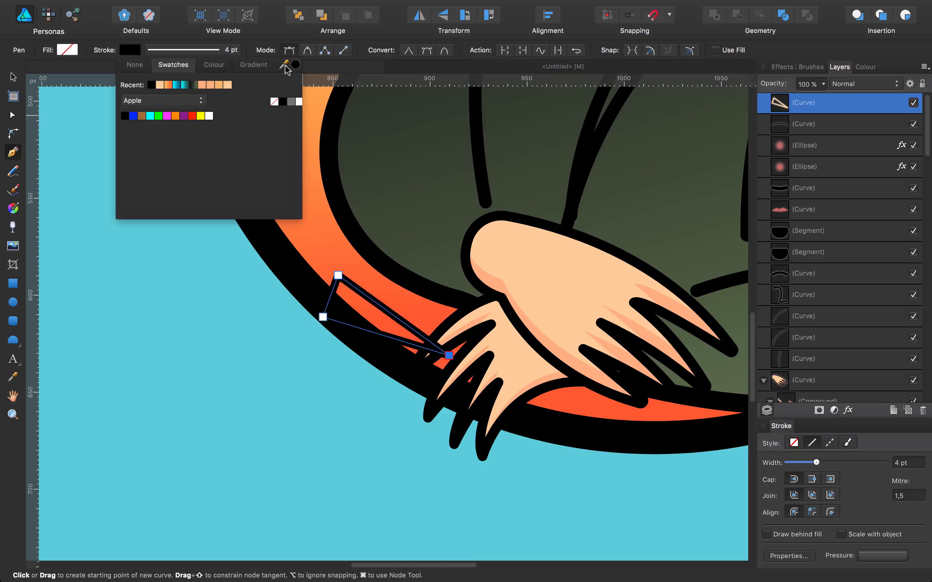
# Fill the second character's cigarette with white
pyautogui.click(14, 77)
pyautogui.click(212, 291)
pyautogui.click(375, 308)
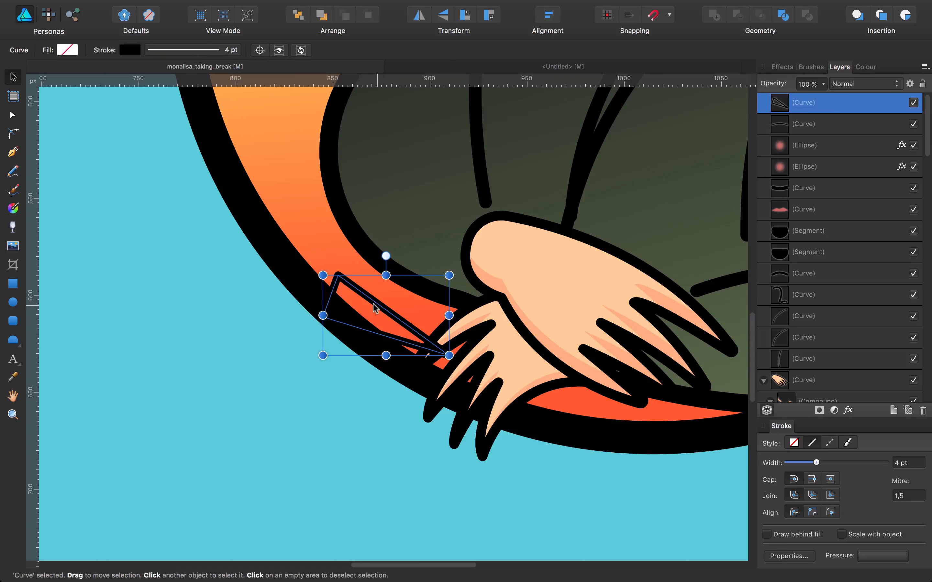
pyautogui.click(63, 51)
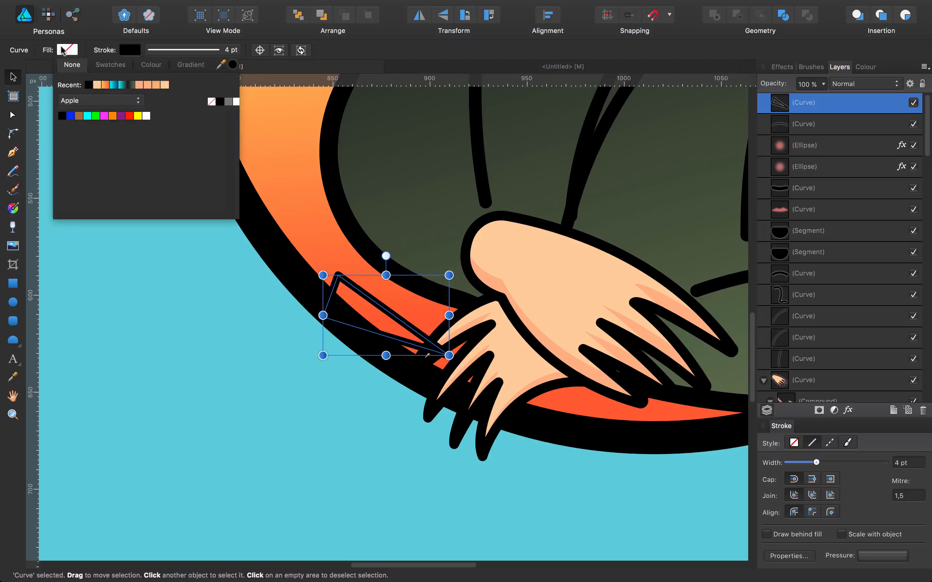
pyautogui.click(110, 65)
pyautogui.click(146, 116)
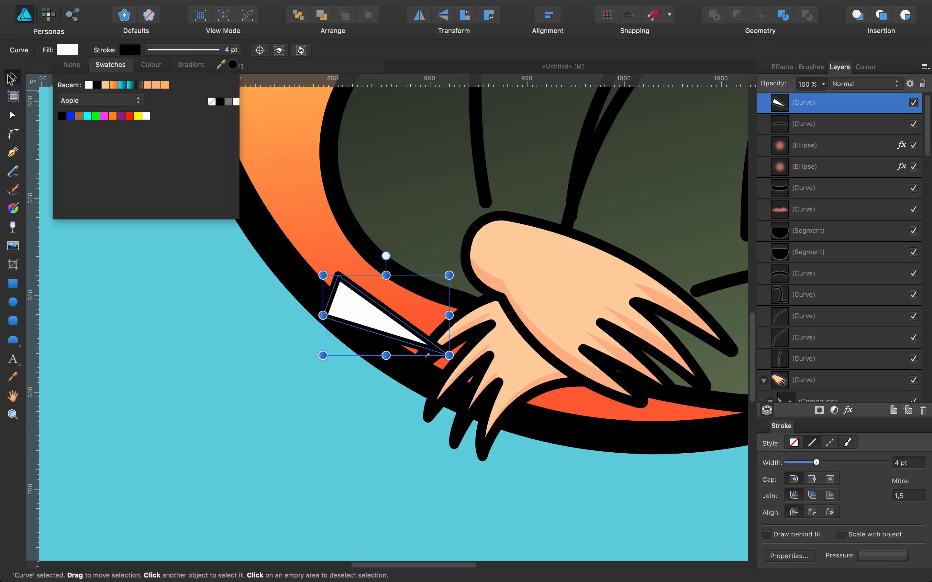
pyautogui.click(220, 297)
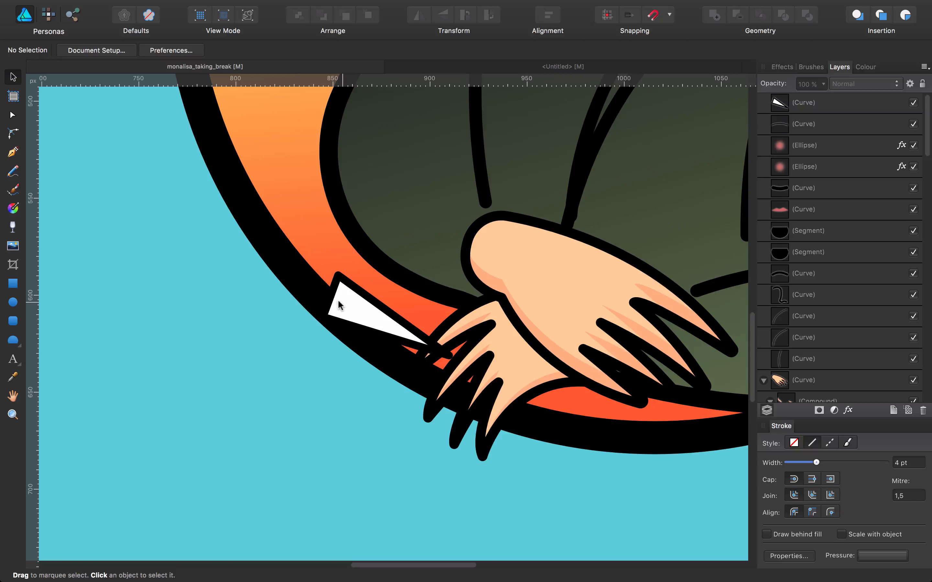
# Rotate the cigarette counterclockwise about its tip at the fingers until it is nearly horizontal, and shift it slightly toward the hand
pyautogui.press('super+minus')
pyautogui.press('super+minus')
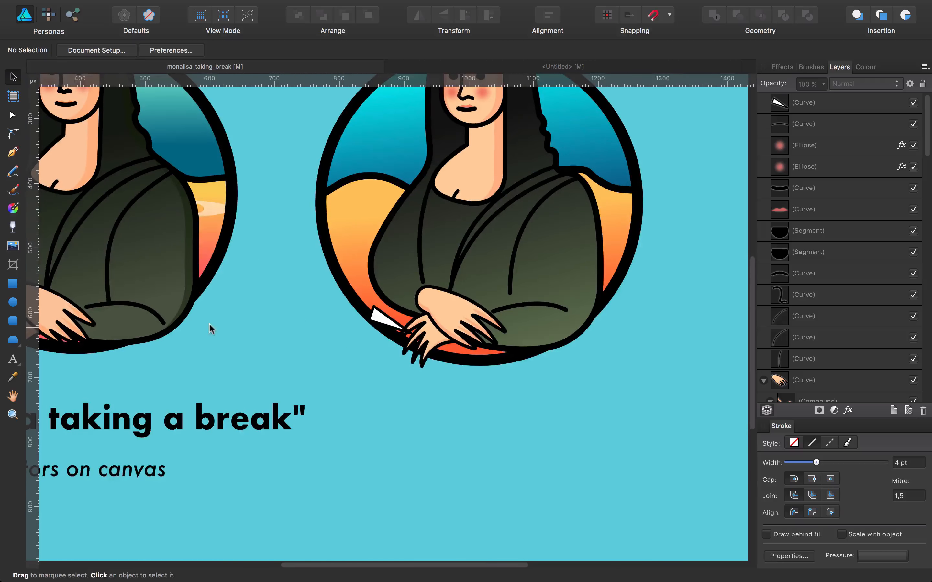
pyautogui.moveTo(231, 327); pyautogui.dragTo(405, 319)
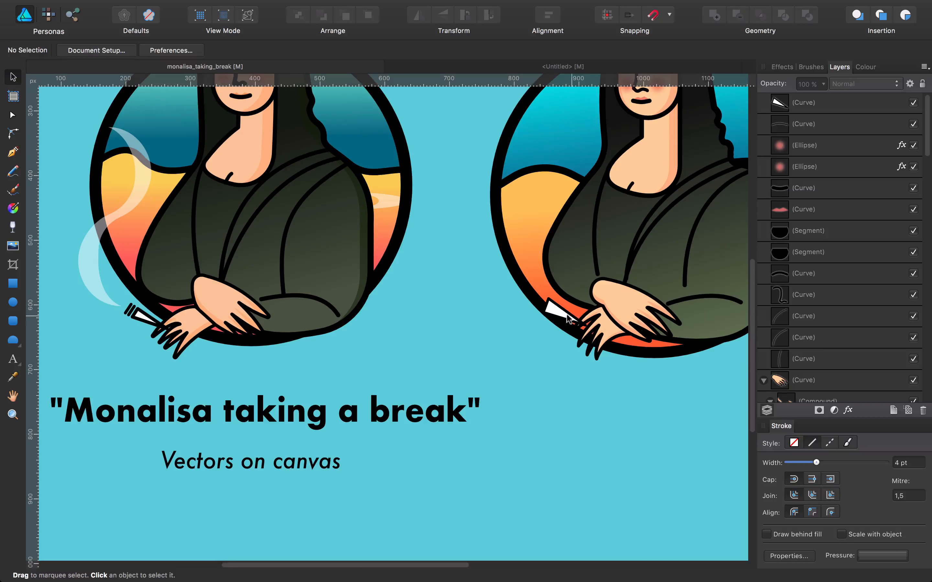
pyautogui.click(555, 314)
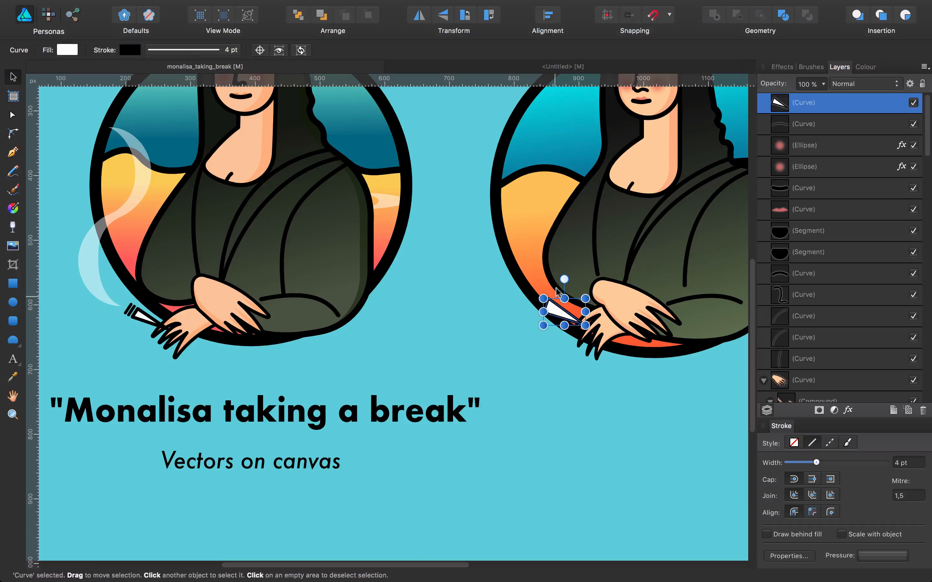
pyautogui.click(259, 51)
pyautogui.moveTo(564, 312); pyautogui.dragTo(585, 325)
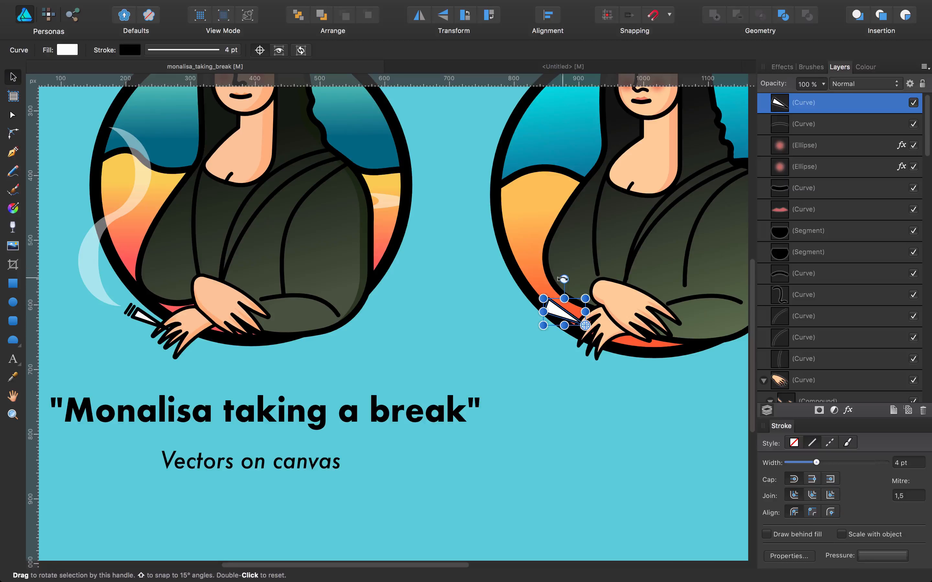
pyautogui.moveTo(564, 279); pyautogui.dragTo(546, 291)
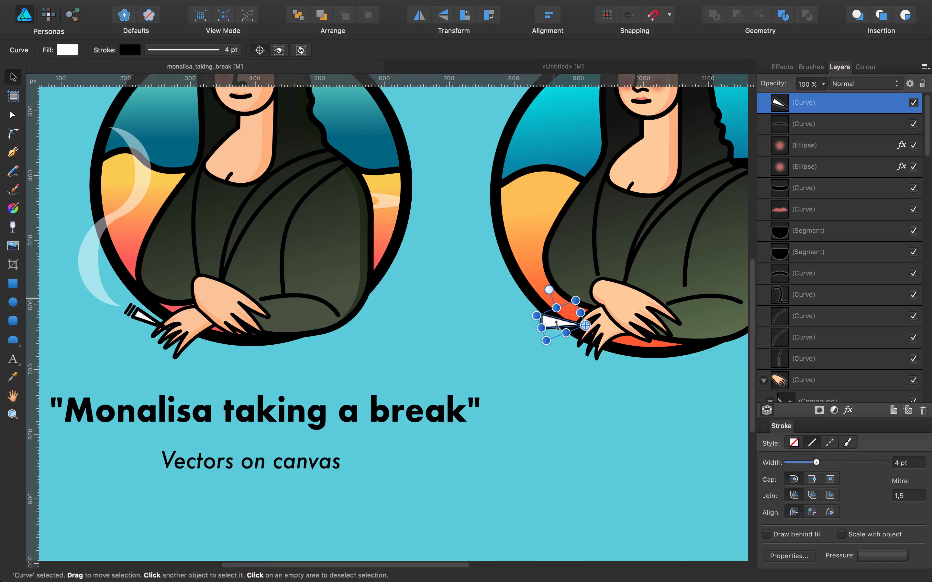
pyautogui.moveTo(557, 329); pyautogui.dragTo(563, 330)
pyautogui.click(550, 341)
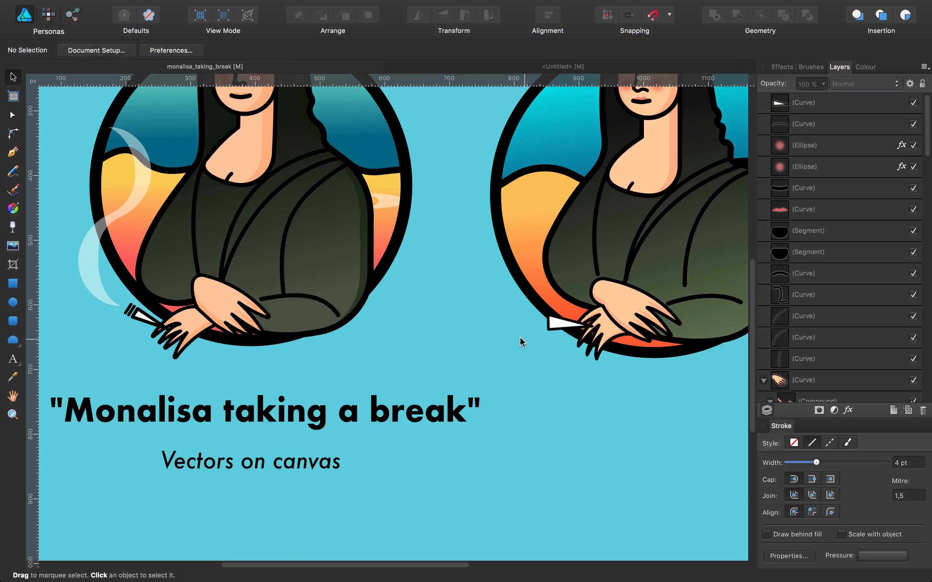
# Move the second character's background circle up slightly
pyautogui.click(524, 271)
pyautogui.moveTo(523, 265); pyautogui.dragTo(524, 265)
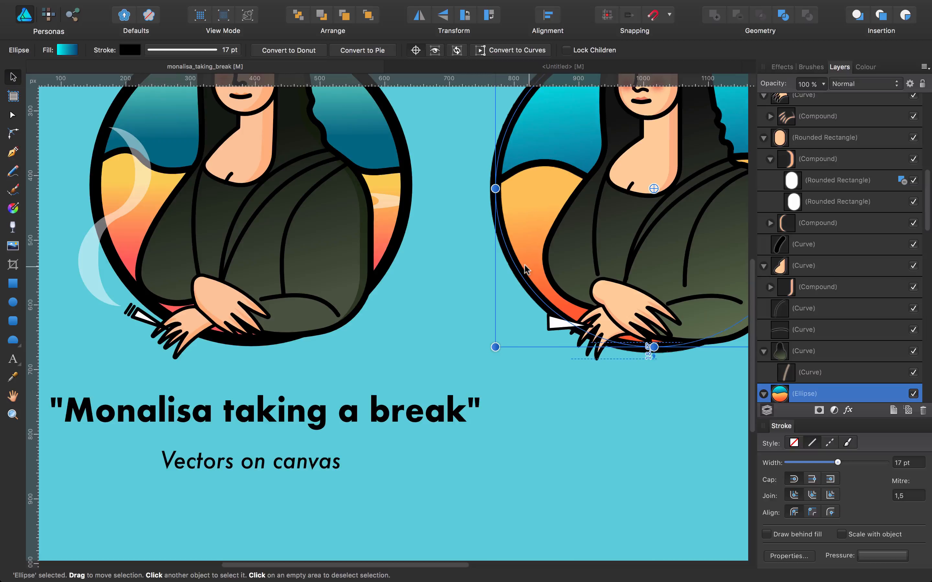
pyautogui.press('space')
pyautogui.moveTo(582, 118); pyautogui.dragTo(521, 187)
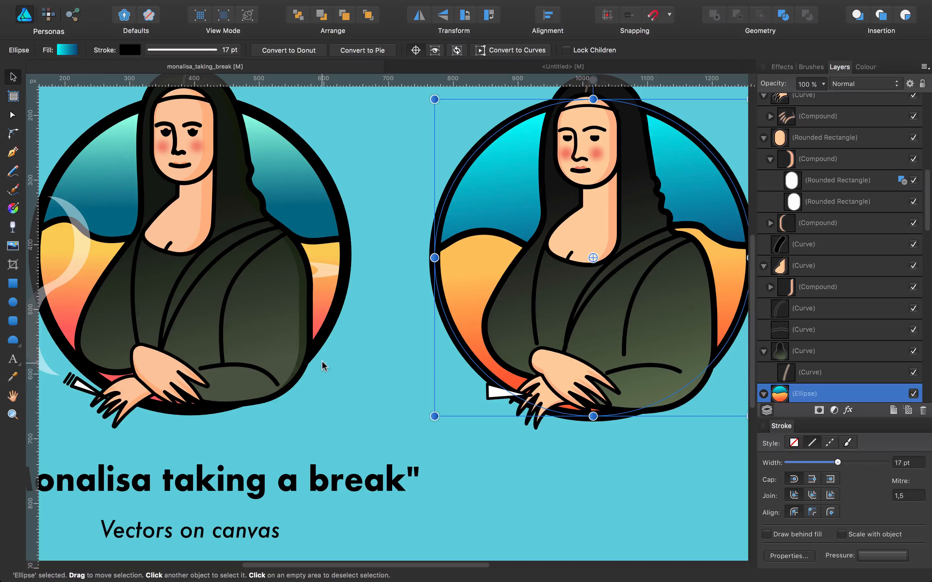
pyautogui.scroll(3, 462, 331)
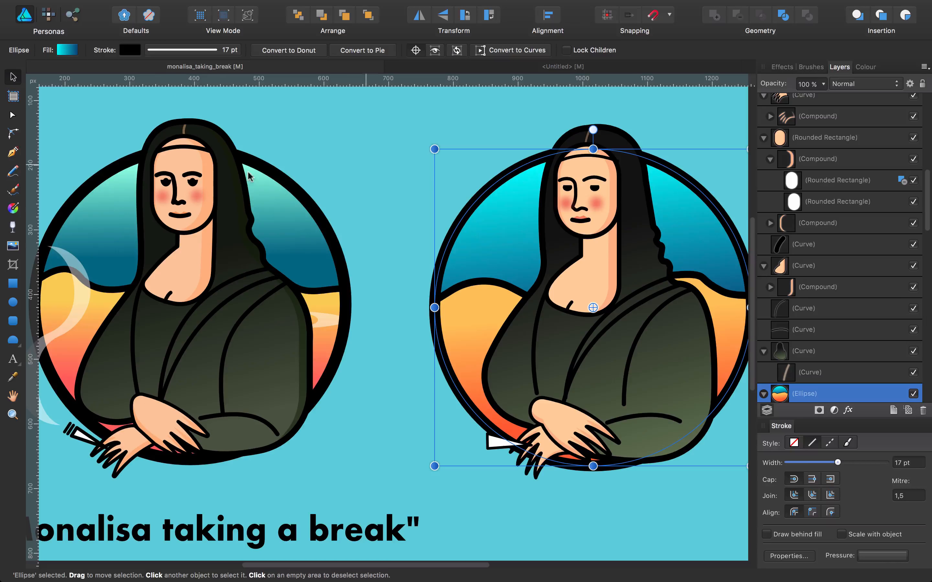
pyautogui.click(478, 123)
pyautogui.click(480, 403)
# Nudge the second character's lower hand down slightly so its fingers extend further below the circle
pyautogui.click(542, 455)
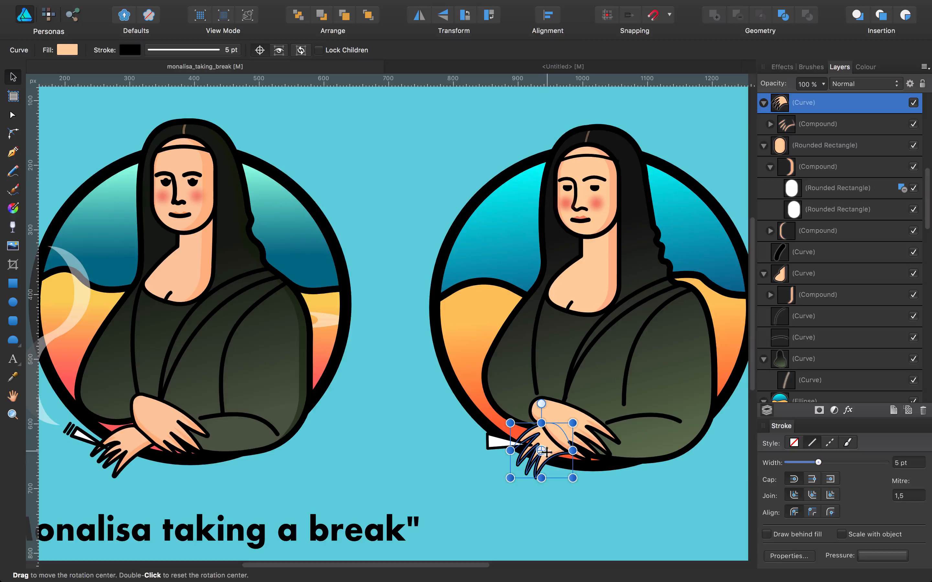
pyautogui.press('Down')
pyautogui.press('Down')
pyautogui.press('Down')
pyautogui.press('Down')
pyautogui.press('Down')
pyautogui.press('Down')
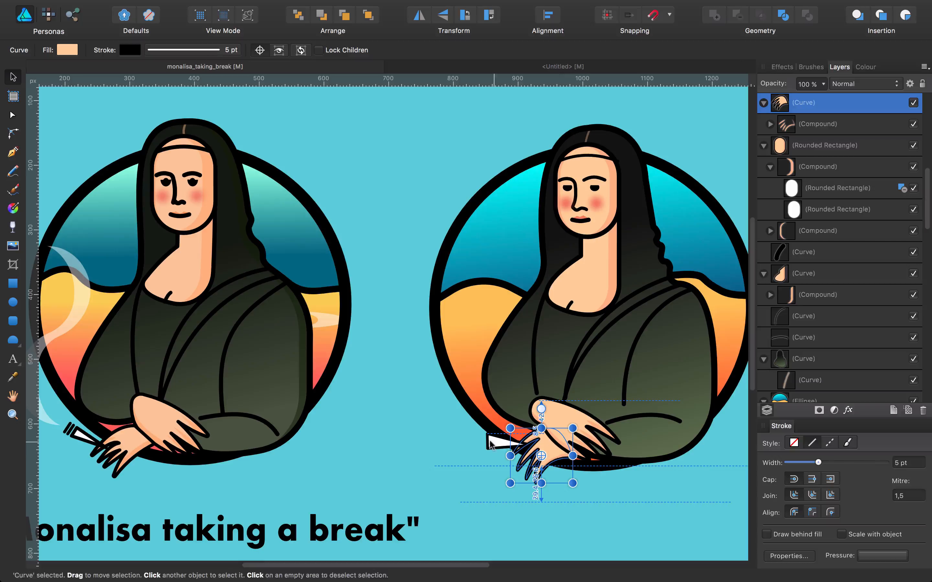
# Nudge the cigarette down slightly to follow the second character's lower hand
pyautogui.click(490, 441)
pyautogui.press('Down')
pyautogui.press('Down')
pyautogui.press('Down')
pyautogui.press('Down')
pyautogui.press('Down')
pyautogui.press('Down')
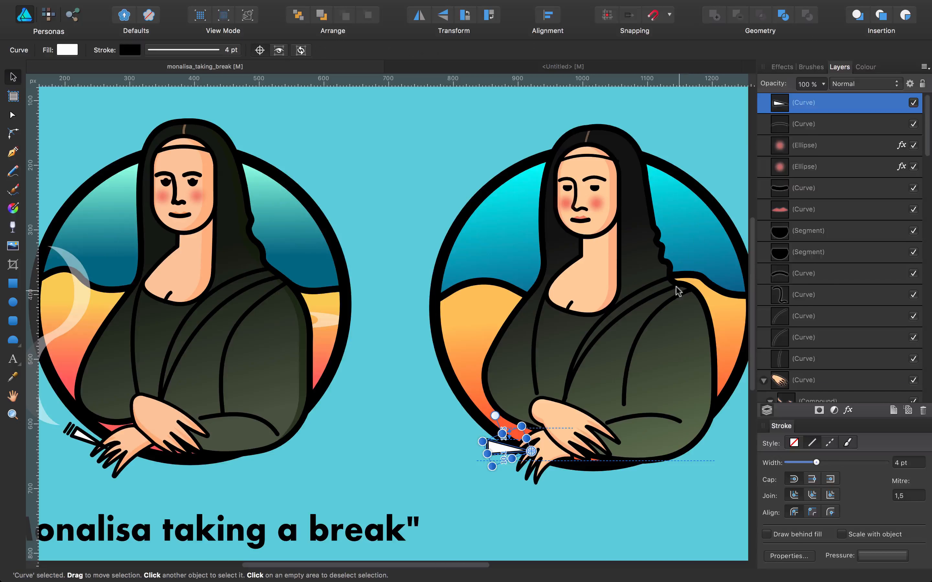
# Nudge the second character's background circle down slightly behind the figure
pyautogui.click(697, 228)
pyautogui.press('Down')
pyautogui.press('Down')
pyautogui.press('Down')
pyautogui.press('Down')
pyautogui.press('Down')
pyautogui.press('Down')
pyautogui.press('Down')
pyautogui.press('Down')
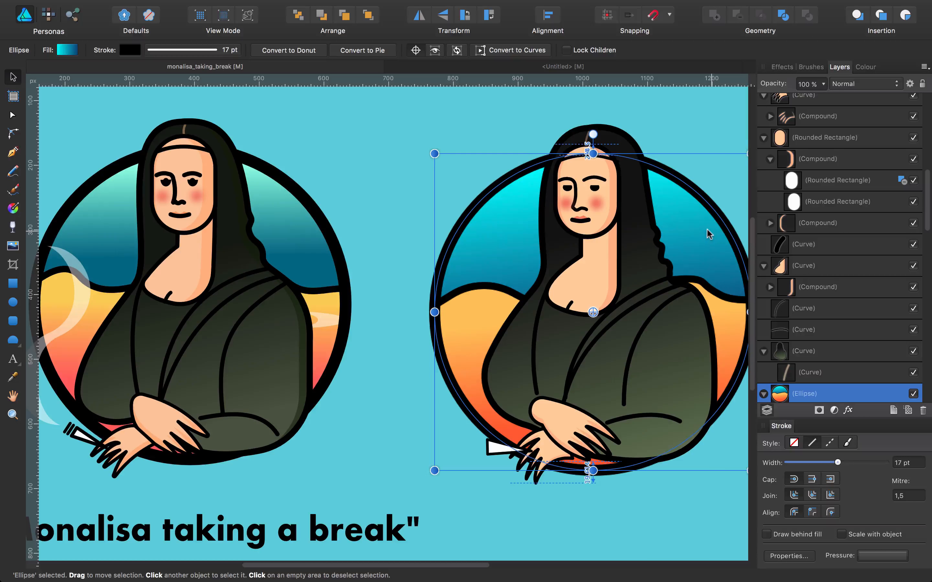
pyautogui.press('Up')
pyautogui.click(691, 526)
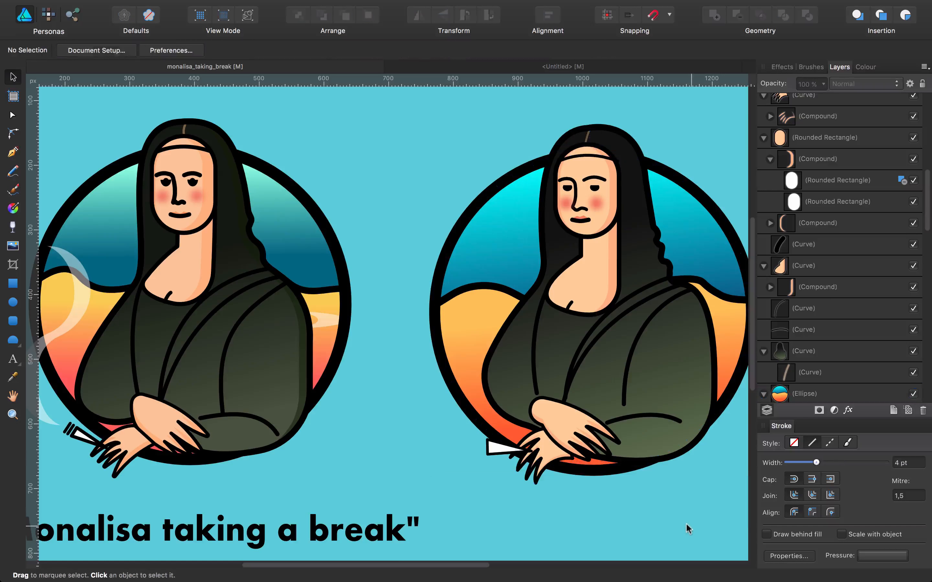
# Shift the cigarette slightly outward from the hand and tilt it a little further counterclockwise about its tip
pyautogui.click(504, 452)
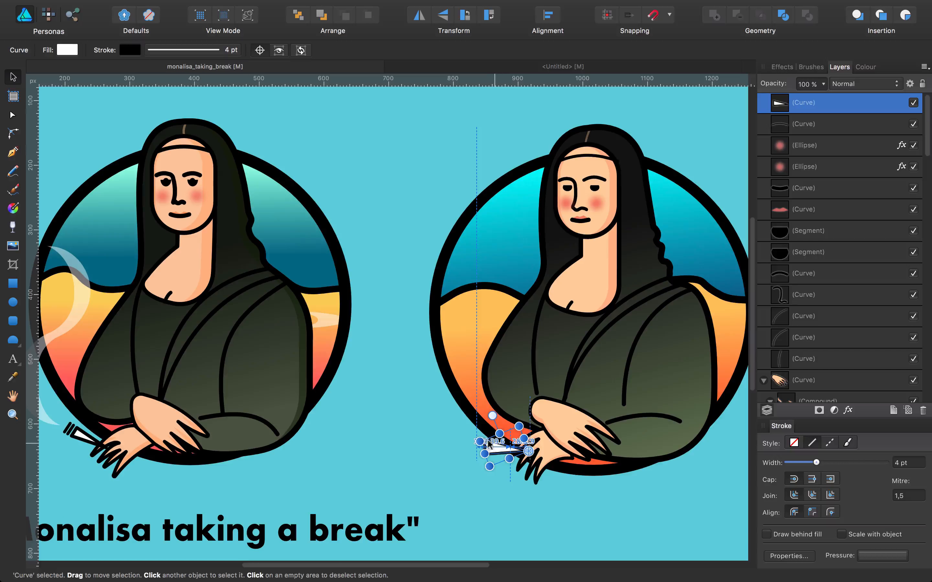
pyautogui.moveTo(491, 416); pyautogui.dragTo(480, 419)
pyautogui.moveTo(477, 419); pyautogui.dragTo(478, 419)
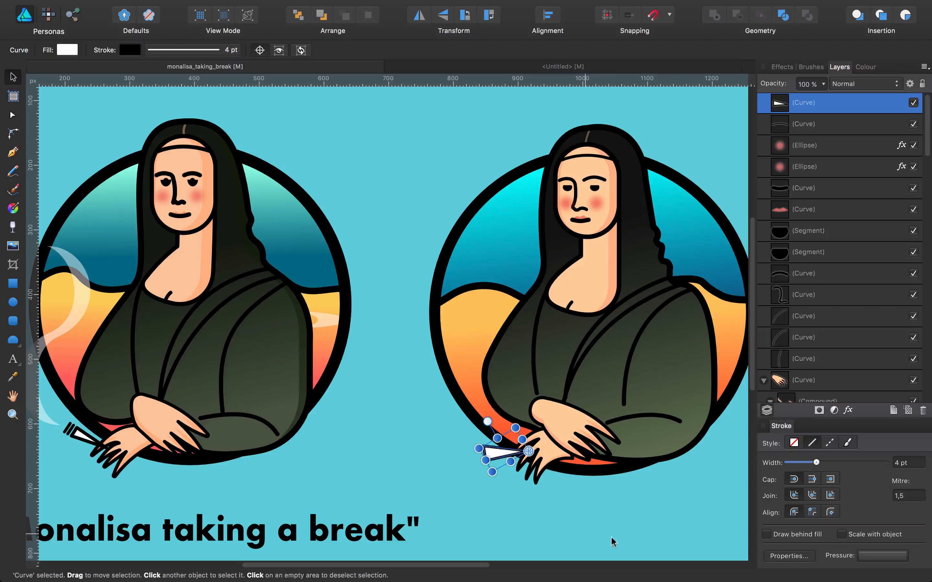
pyautogui.click(616, 516)
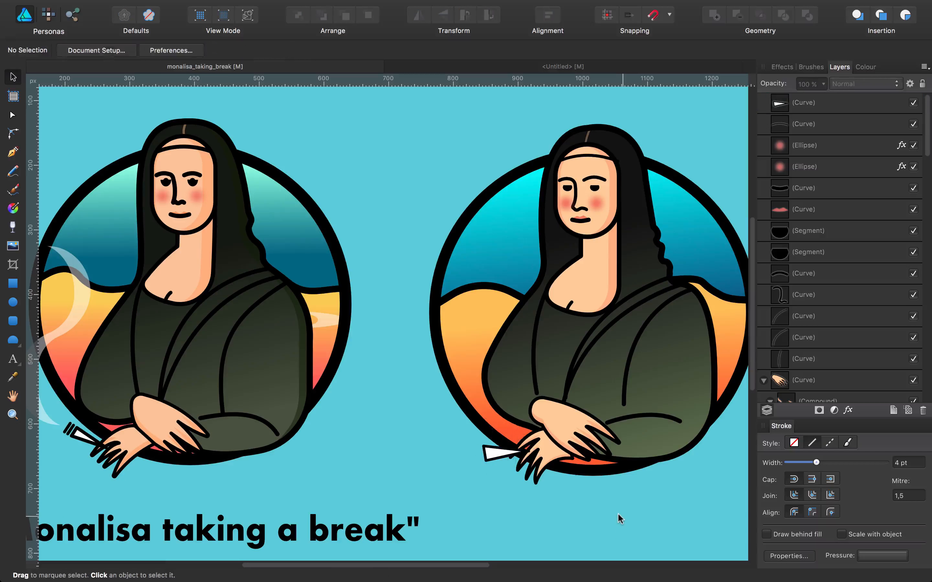
# Slim the cigarette by raising the lower corner of its wide end and pull its tip node slightly back from the fingers
pyautogui.click(501, 455)
pyautogui.moveTo(482, 465); pyautogui.dragTo(482, 456)
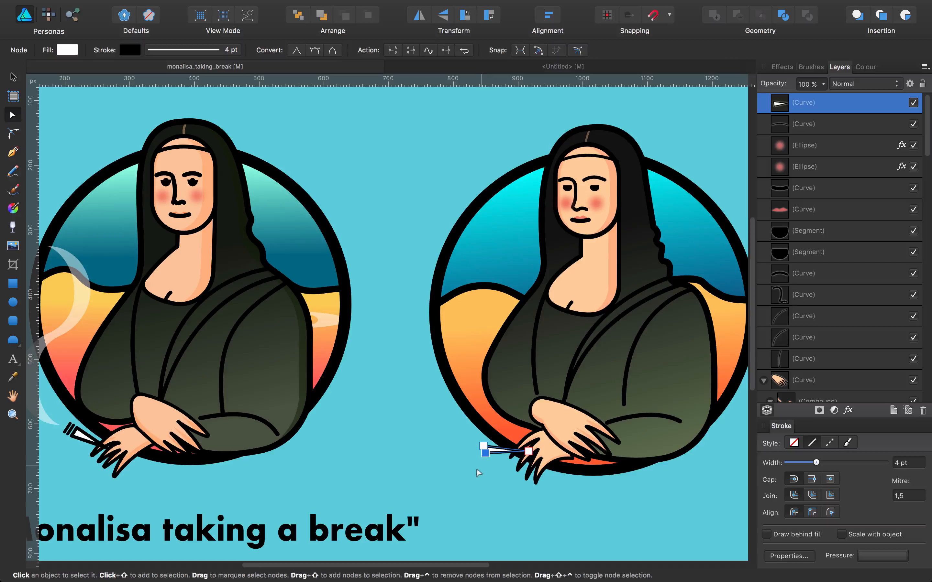
pyautogui.click(480, 473)
pyautogui.click(514, 455)
pyautogui.moveTo(524, 456); pyautogui.dragTo(522, 456)
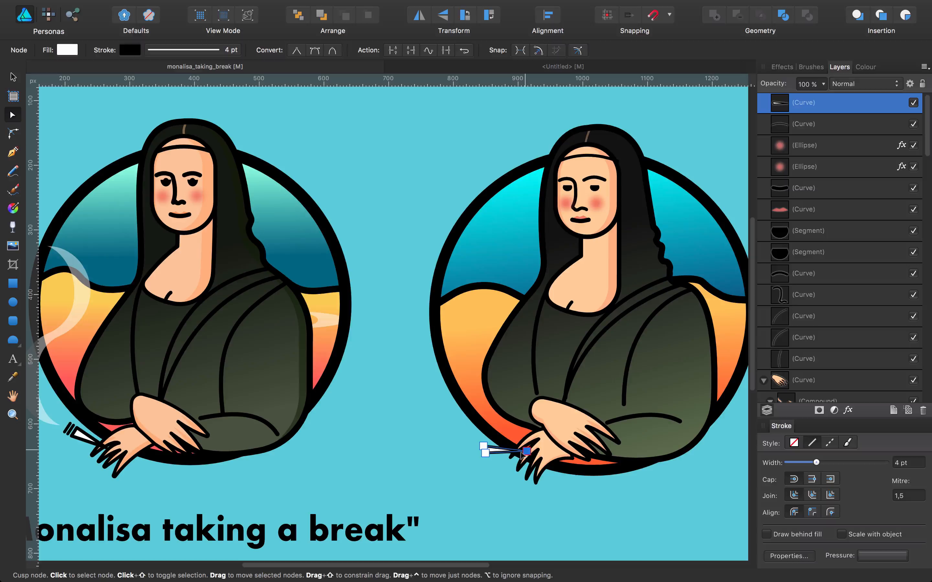
pyautogui.click(596, 501)
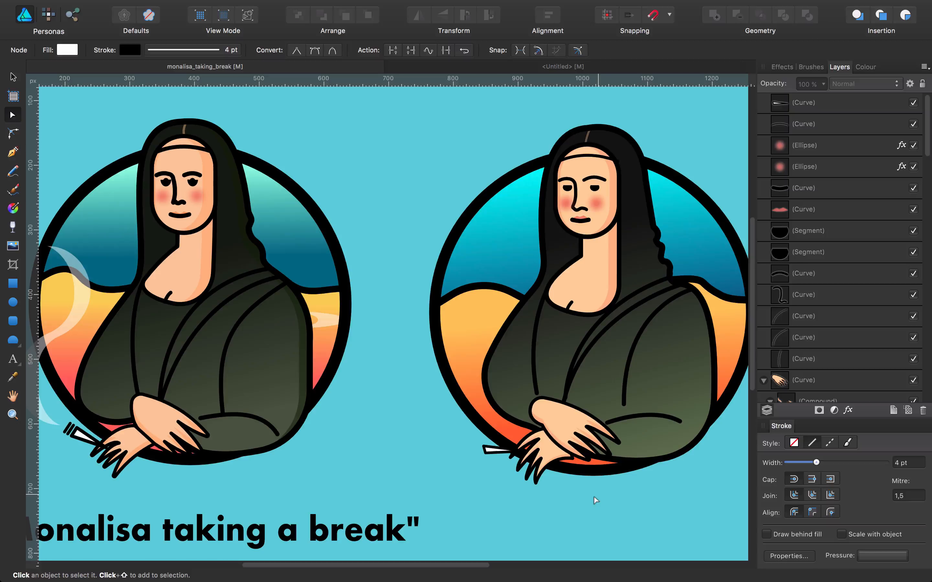
# Lower the bottom corner node of the cigarette's wide end slightly to make it a little thicker
pyautogui.click(487, 452)
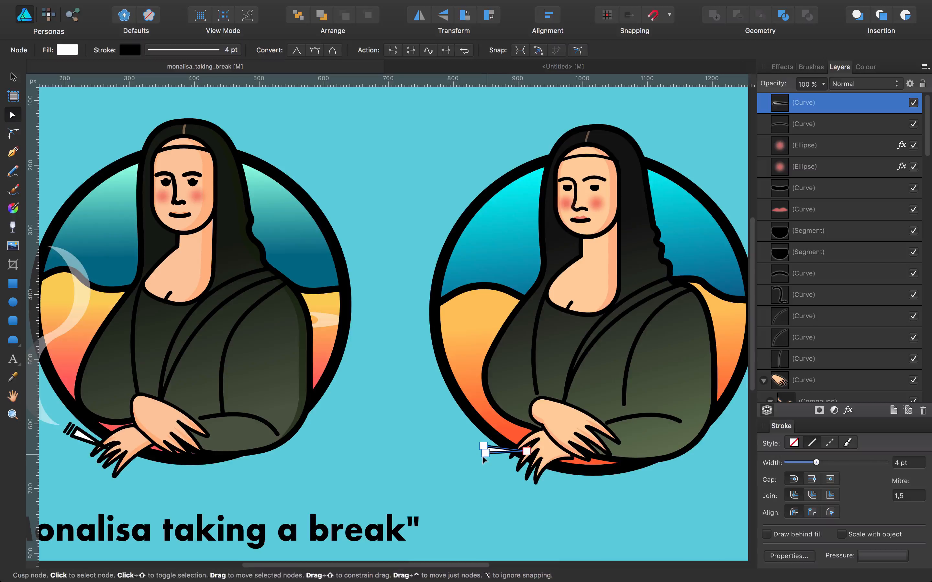
pyautogui.moveTo(481, 458); pyautogui.dragTo(482, 461)
pyautogui.click(482, 466)
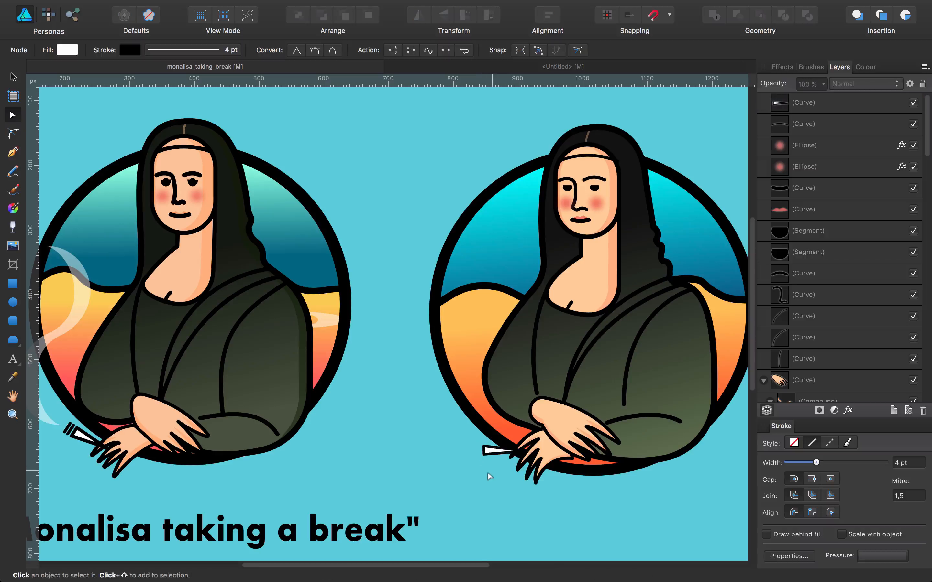
# Set the stroke width of the second character's cigarette to 5 pt
pyautogui.click(486, 453)
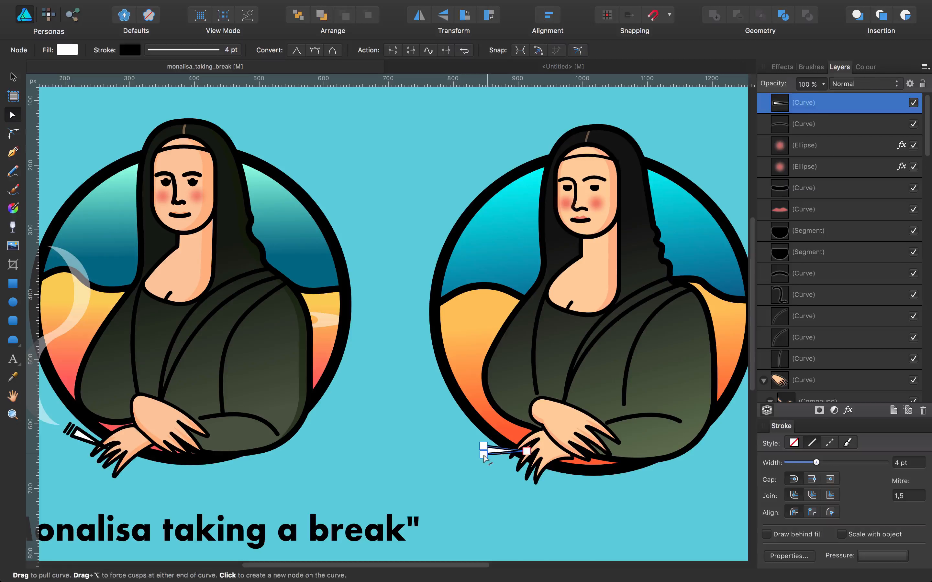
pyautogui.click(194, 51)
pyautogui.moveTo(167, 91); pyautogui.dragTo(169, 92)
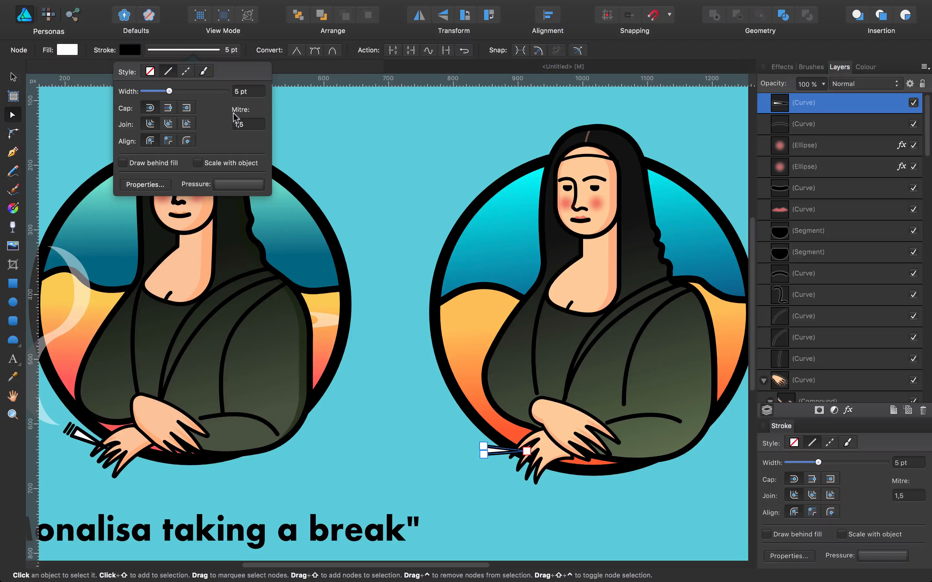
pyautogui.click(350, 136)
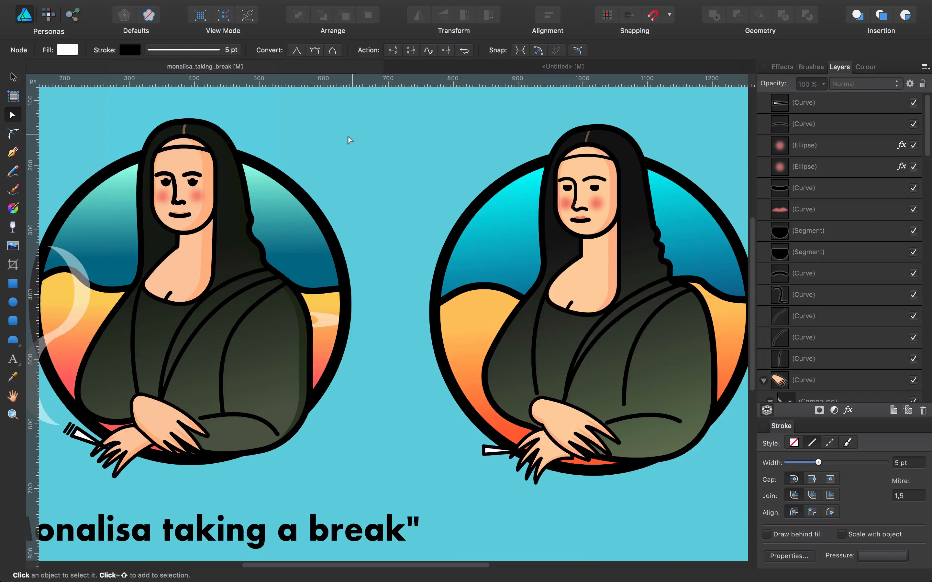
pyautogui.press('z')
pyautogui.click(502, 460)
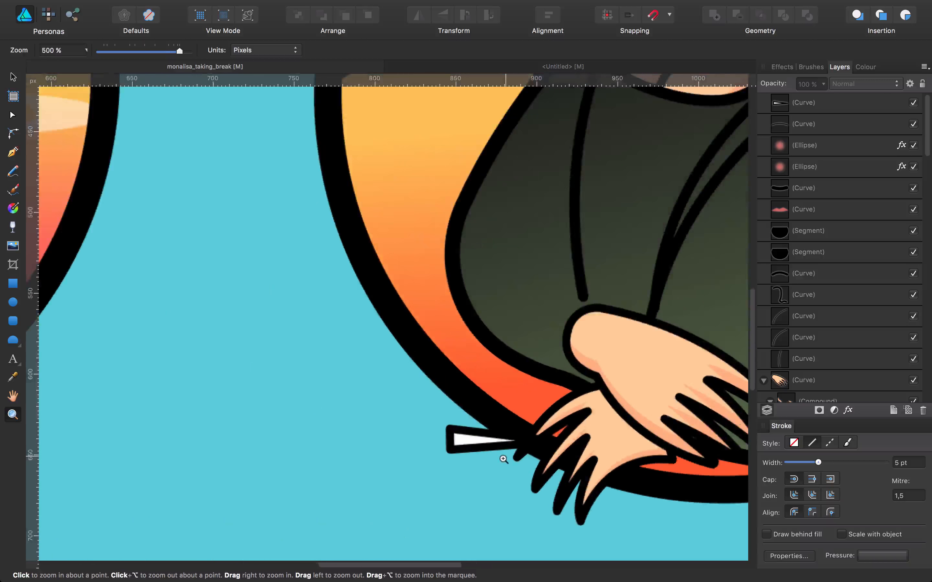
pyautogui.click(503, 460)
pyautogui.press('p')
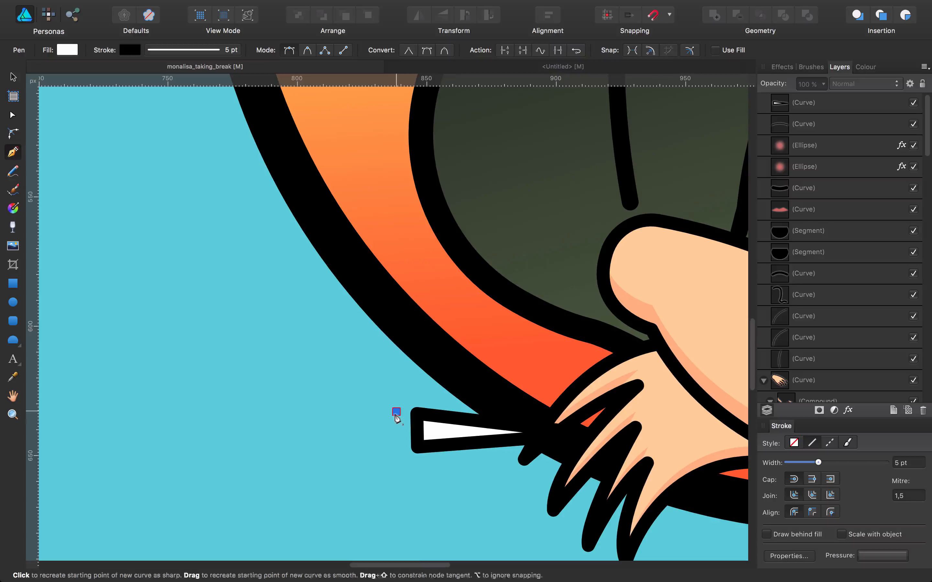
pyautogui.click(397, 449)
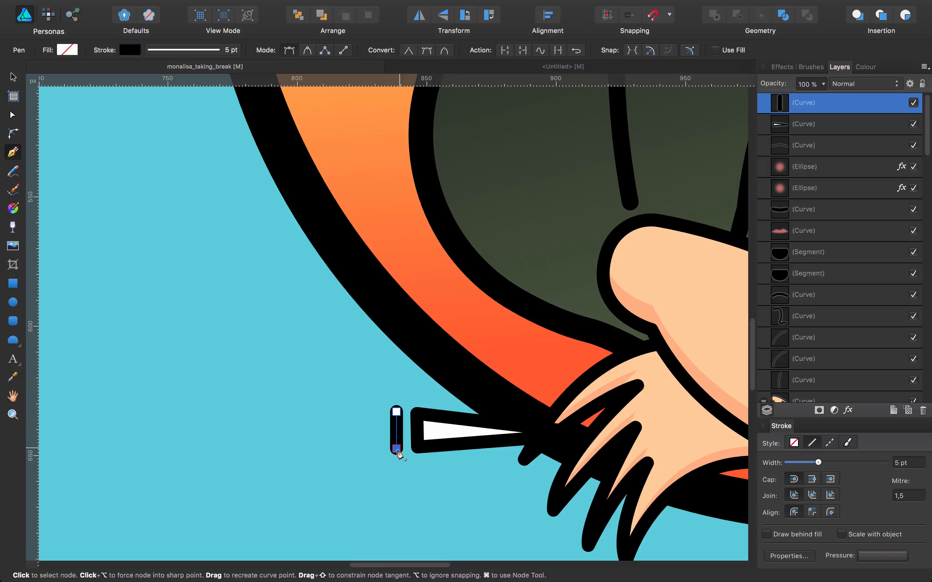
pyautogui.click(376, 409)
pyautogui.press('super+z')
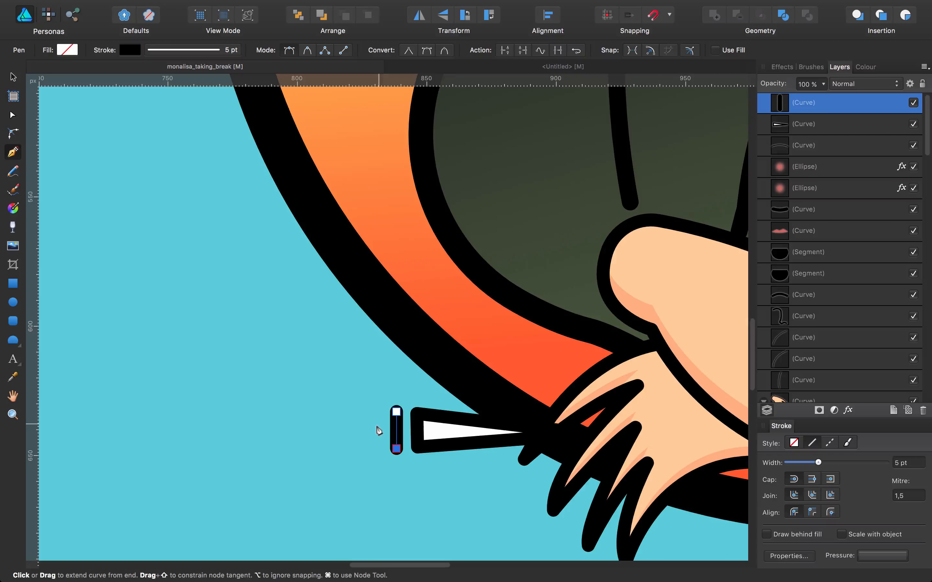
pyautogui.press('super+z')
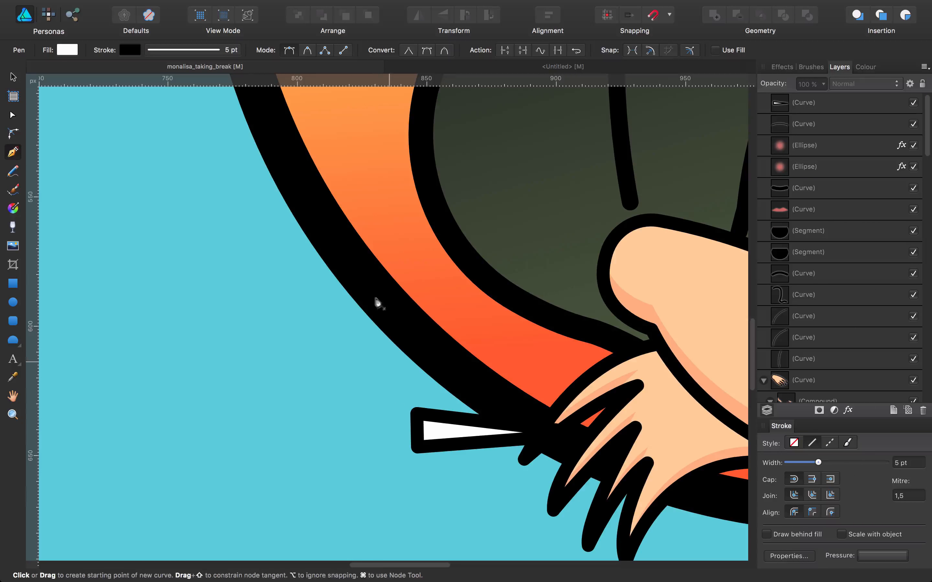
# Draw two short, near-vertical straight lines side by side just beyond the cigarette's wide end using the Pen tool's line mode
pyautogui.click(343, 50)
pyautogui.click(396, 411)
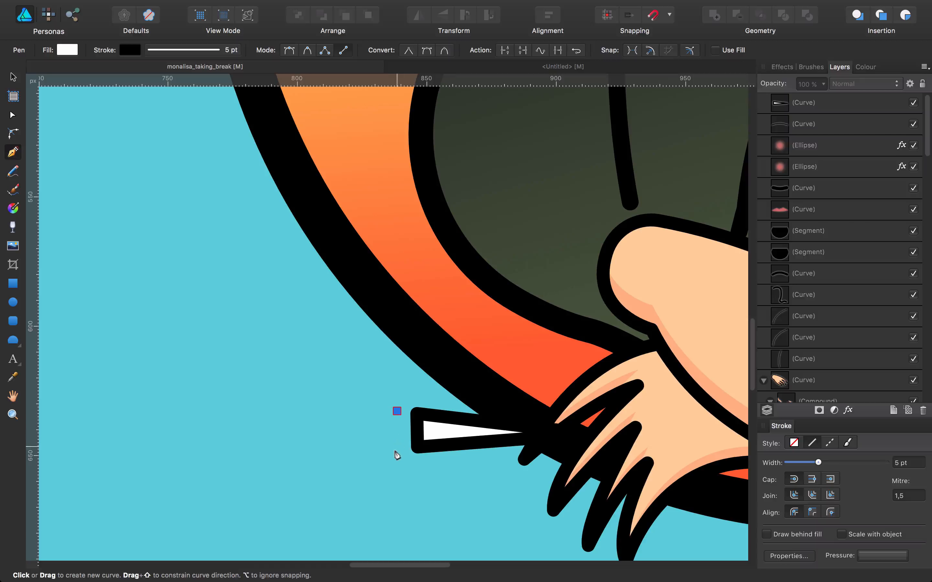
pyautogui.click(399, 451)
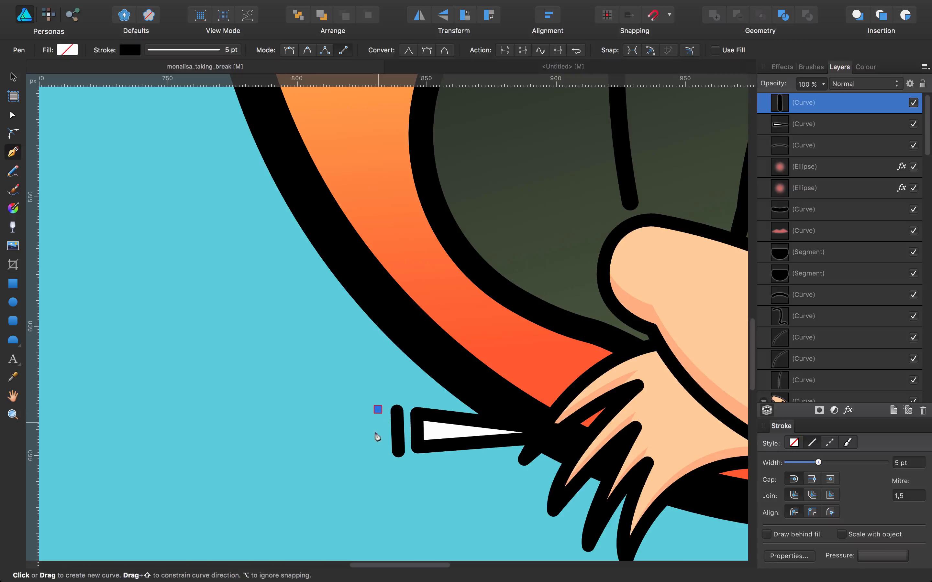
pyautogui.click(379, 453)
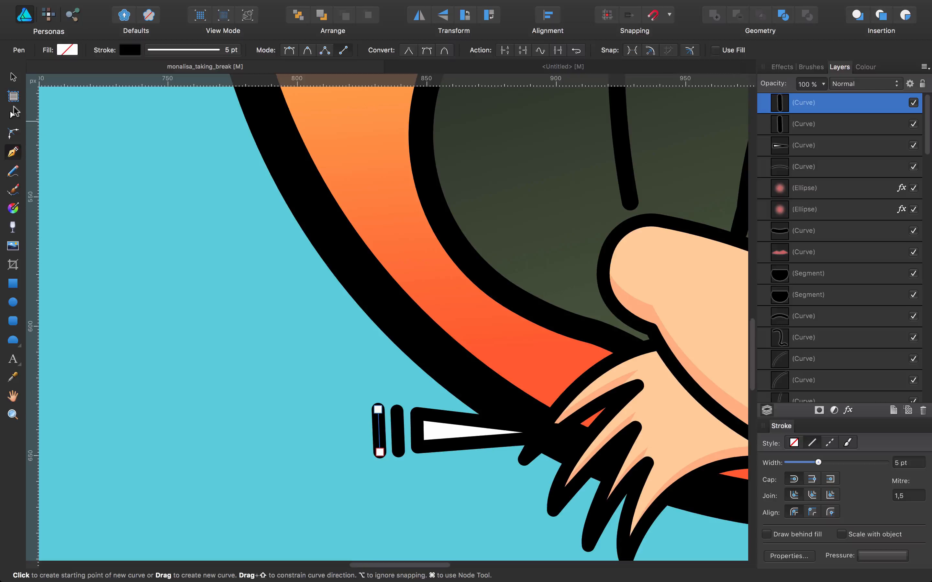
# Shorten the two ash lines slightly by moving their end nodes so they match the cigarette's height
pyautogui.press('a')
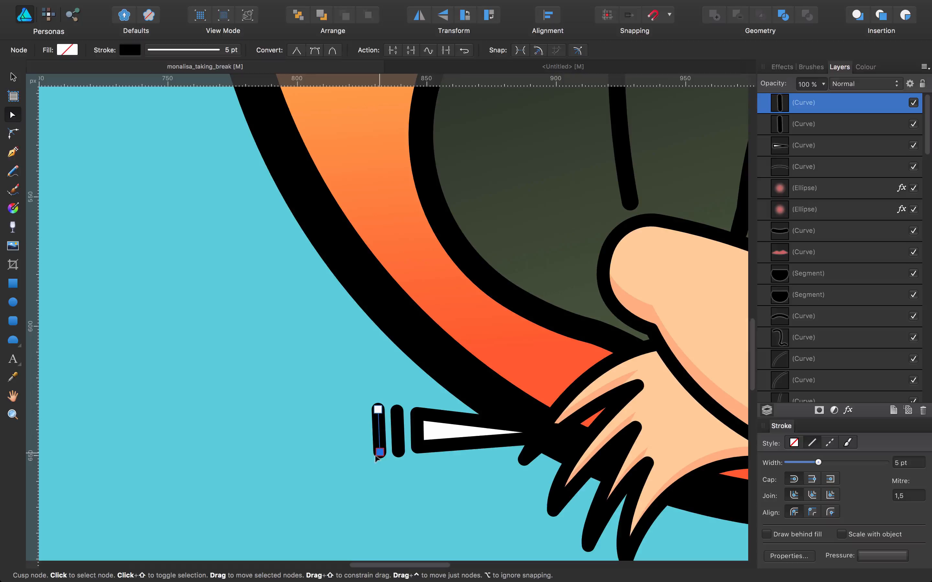
pyautogui.click(378, 415)
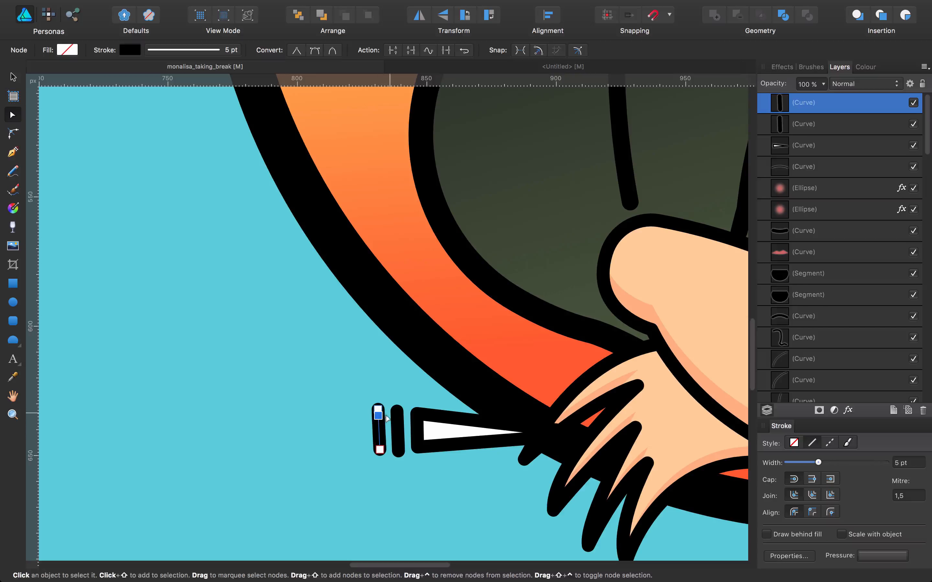
pyautogui.press('super+z')
pyautogui.moveTo(378, 410); pyautogui.dragTo(378, 413)
pyautogui.click(396, 424)
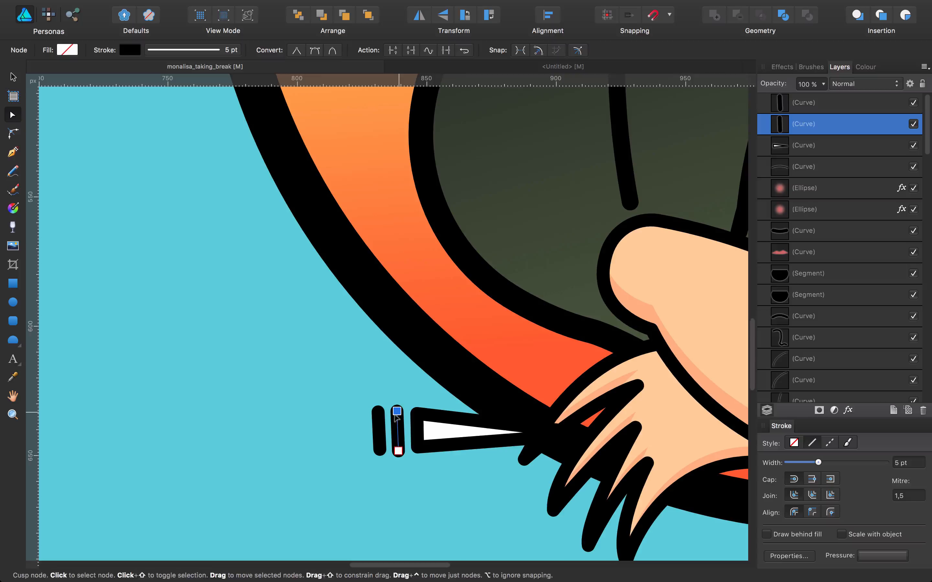
pyautogui.click(398, 452)
pyautogui.click(312, 392)
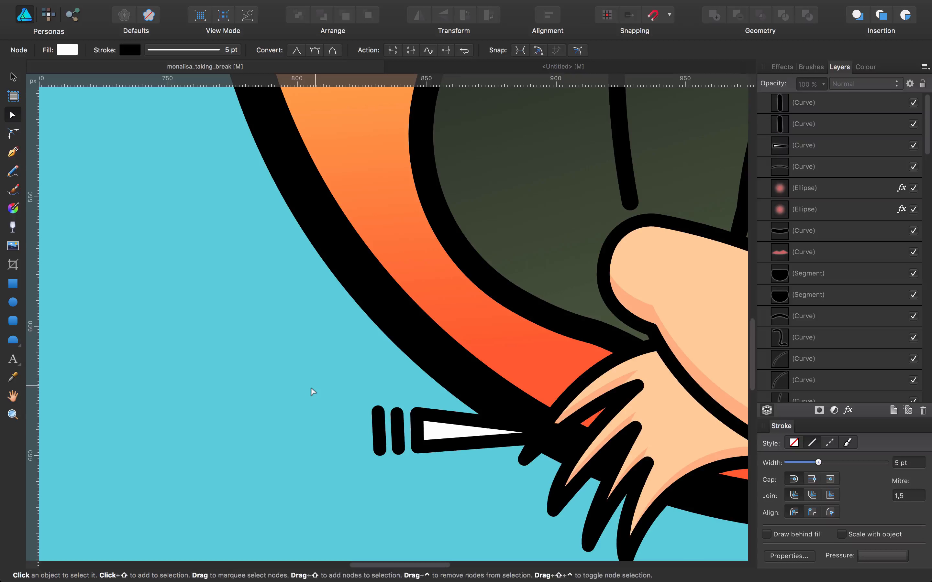
# Draw a closed, wavy smoke shape with smart Pen nodes in the empty canvas area beside the second character
pyautogui.press('super+0')
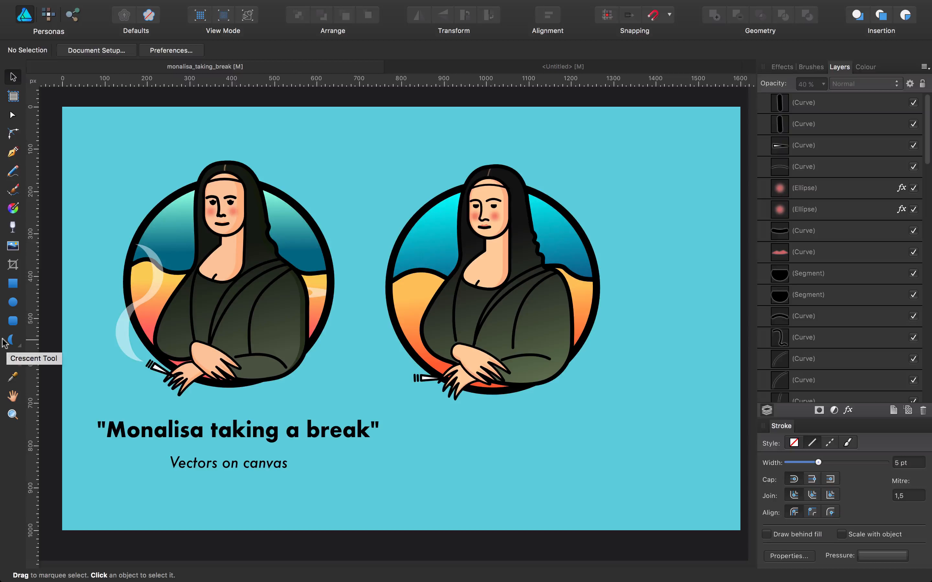
pyautogui.click(12, 154)
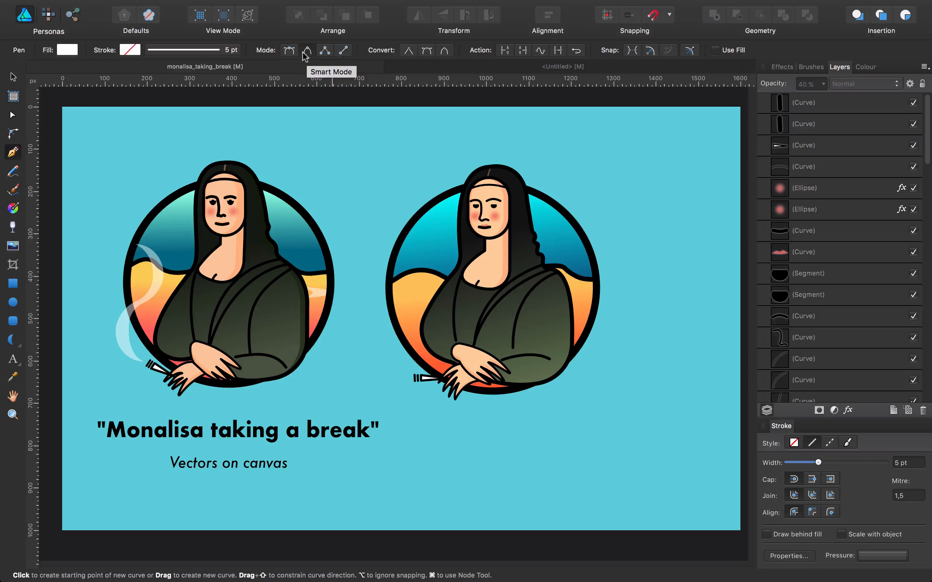
pyautogui.click(644, 150)
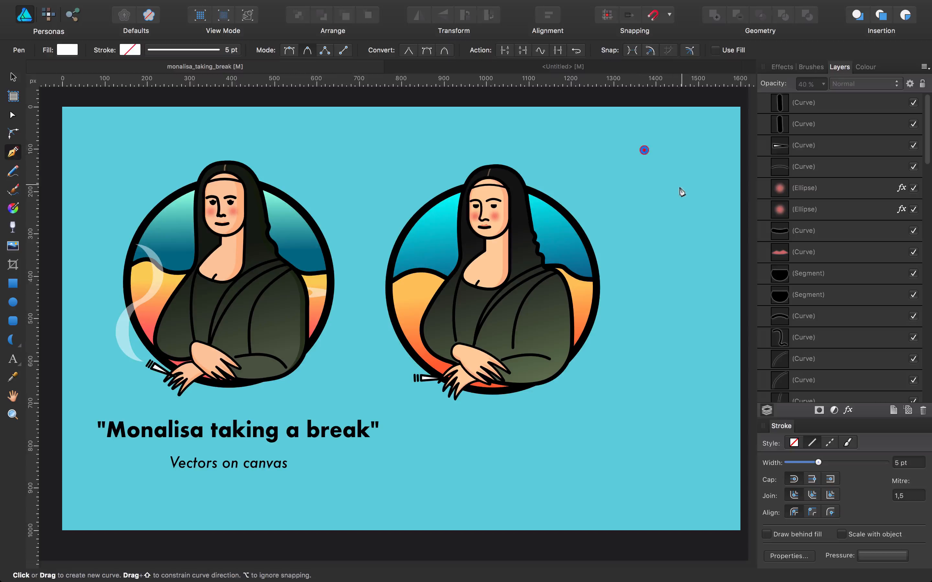
pyautogui.click(662, 170)
pyautogui.click(681, 190)
pyautogui.click(698, 210)
pyautogui.click(698, 210)
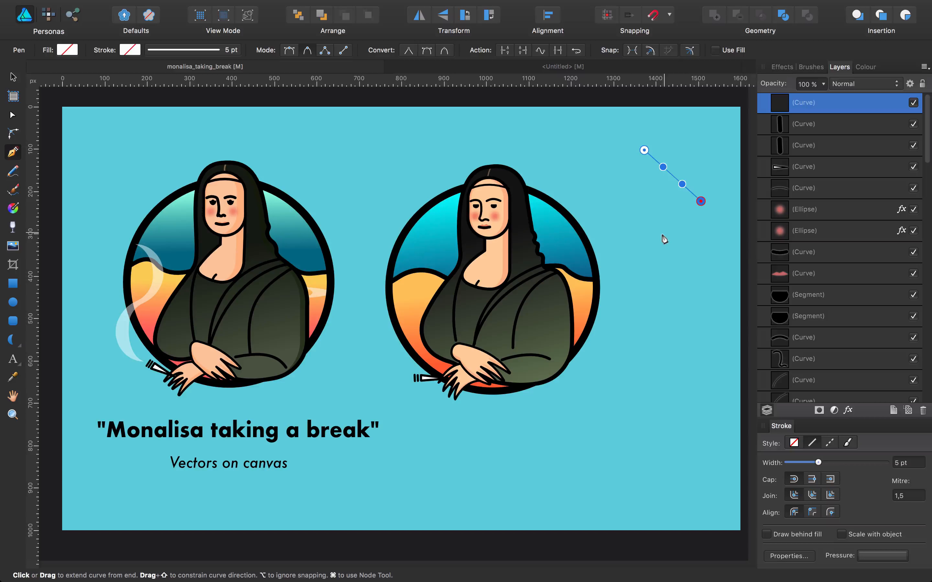
pyautogui.click(664, 233)
pyautogui.click(698, 262)
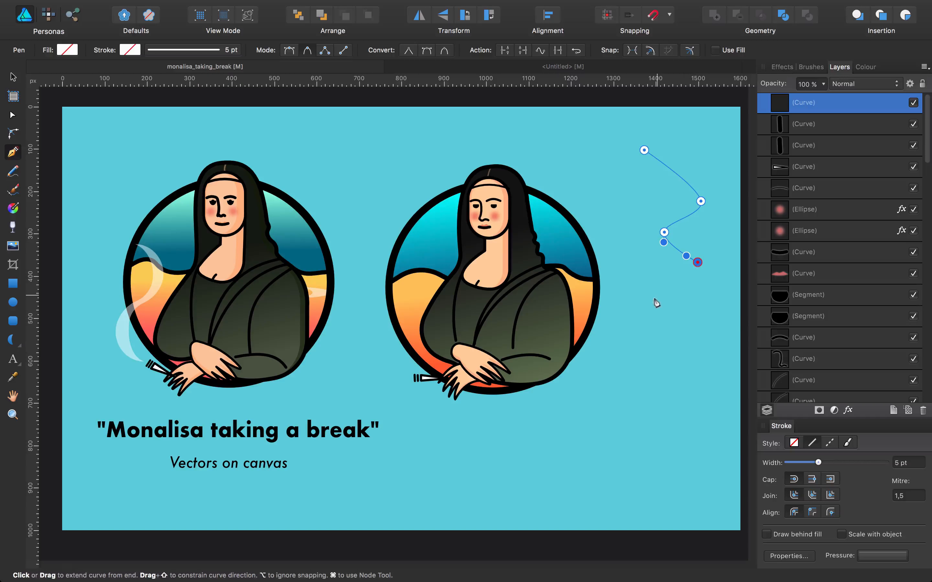
pyautogui.moveTo(655, 299); pyautogui.dragTo(682, 263)
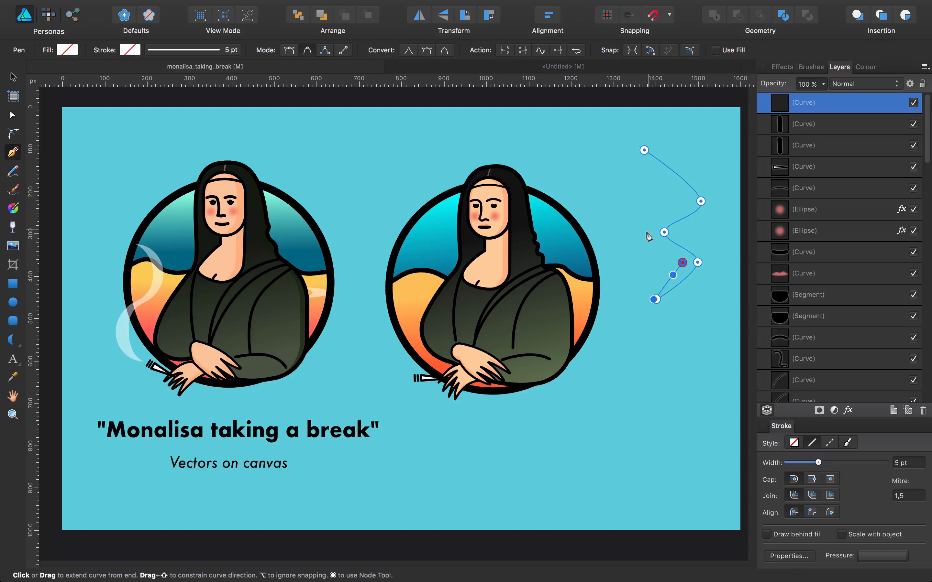
pyautogui.moveTo(649, 229); pyautogui.dragTo(687, 198)
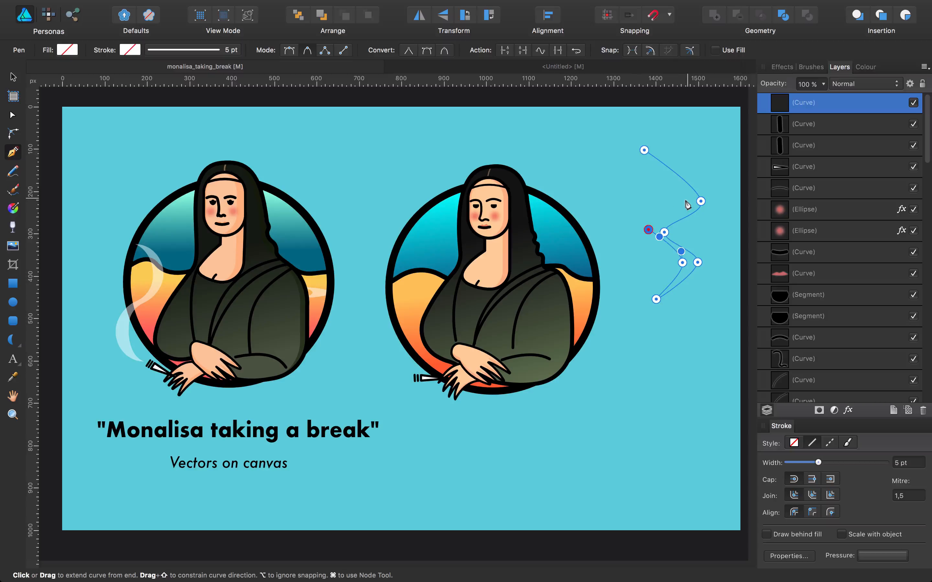
pyautogui.click(643, 151)
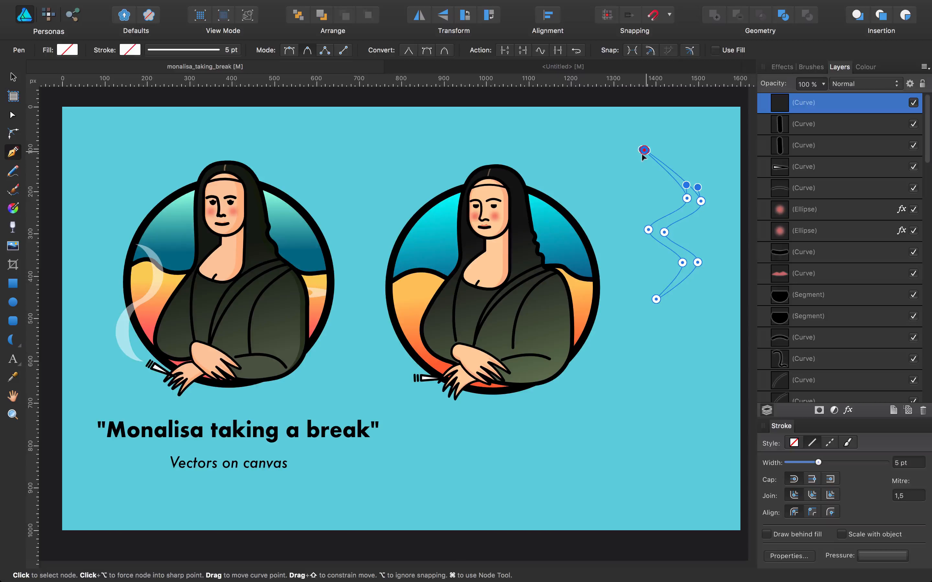
# Fill the wavy smoke shape with white and set its opacity to 40%
pyautogui.click(67, 51)
pyautogui.click(234, 102)
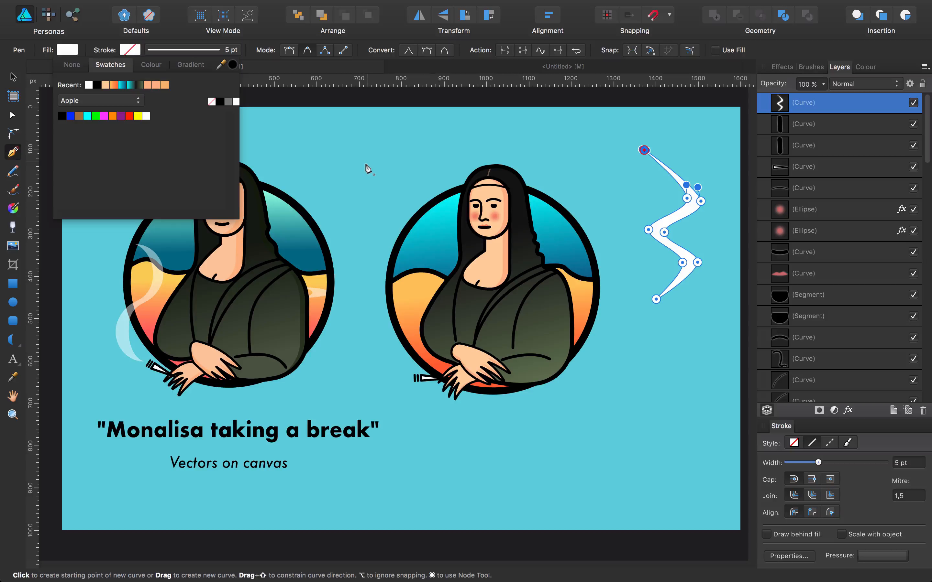
pyautogui.click(14, 77)
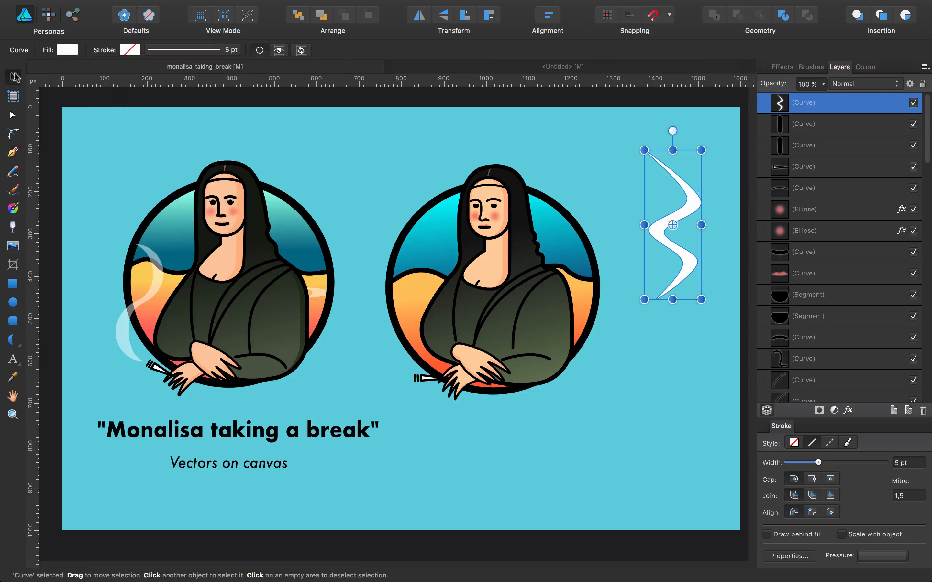
pyautogui.press('5')
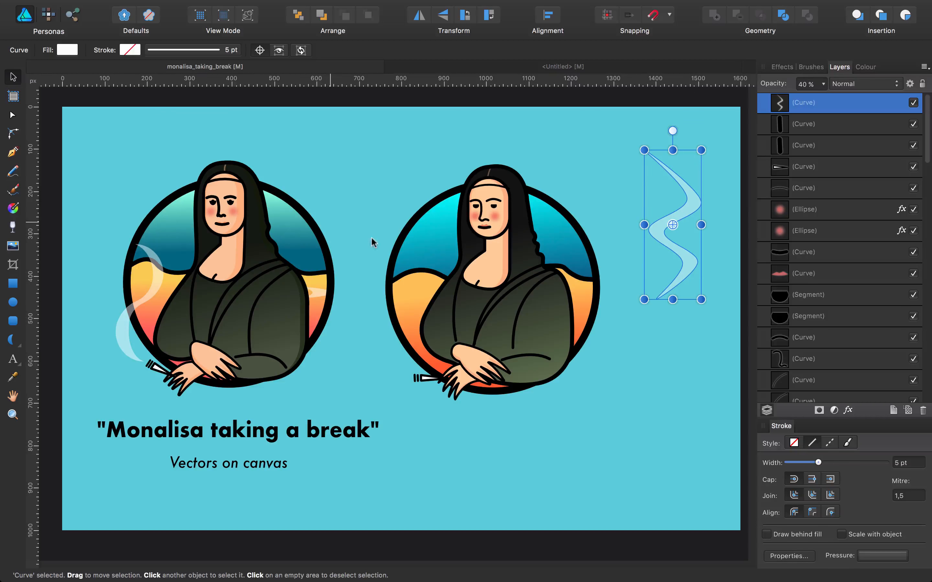
pyautogui.press('4')
# Move the smoke to the cigarette side of the second character's background circle and stretch it taller
pyautogui.press('a')
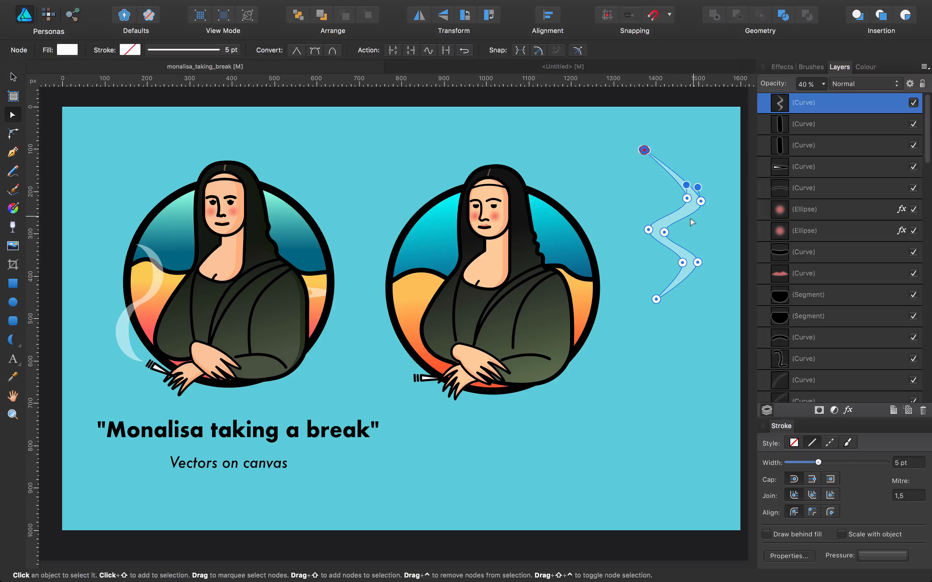
pyautogui.press('v')
pyautogui.moveTo(680, 218); pyautogui.dragTo(431, 281)
pyautogui.moveTo(421, 217); pyautogui.dragTo(417, 191)
pyautogui.moveTo(436, 250); pyautogui.dragTo(392, 227)
# Flip the smoke horizontally, extend it further upward and place its lower tip at the end of the cigarette
pyautogui.click(413, 17)
pyautogui.moveTo(417, 175); pyautogui.dragTo(417, 150)
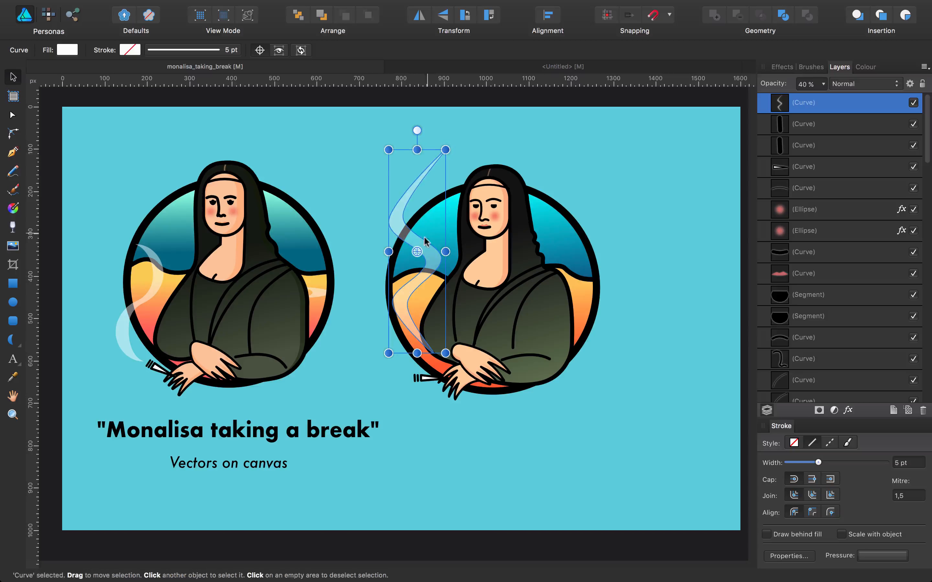
pyautogui.moveTo(405, 236); pyautogui.dragTo(388, 257)
pyautogui.click(623, 208)
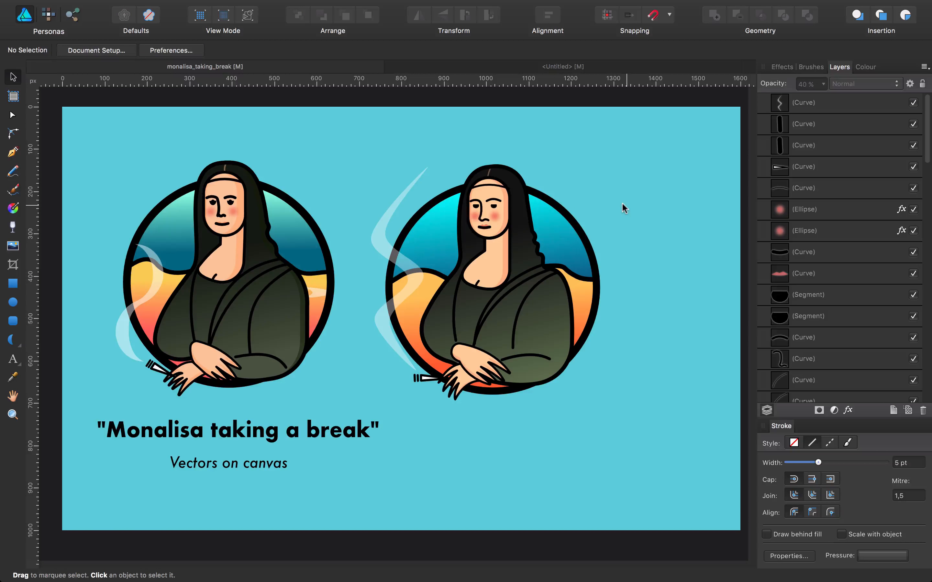
# Refine the smoke's curve by adjusting its middle inner node, upper tip and upper outer bend handle
pyautogui.click(379, 241)
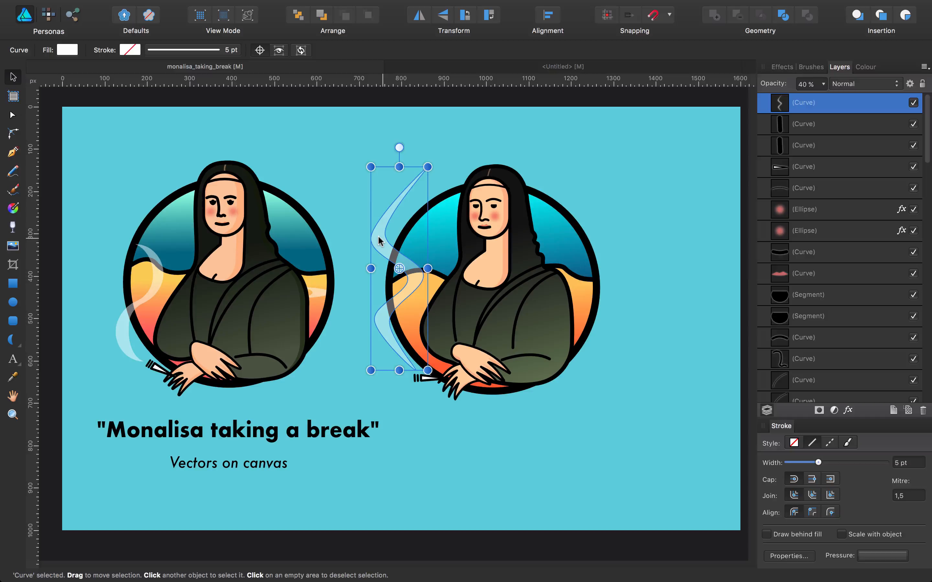
pyautogui.doubleClick(379, 241)
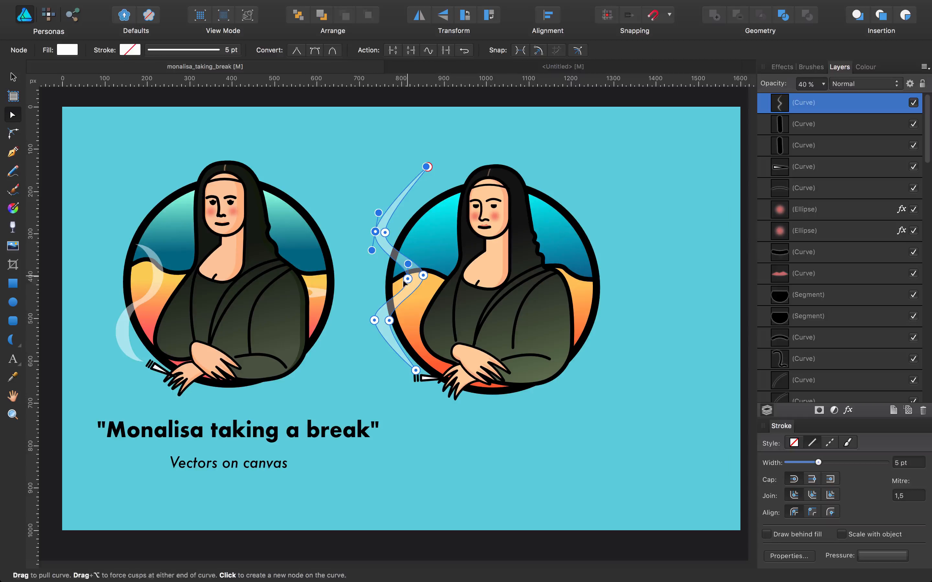
pyautogui.moveTo(407, 279); pyautogui.dragTo(411, 276)
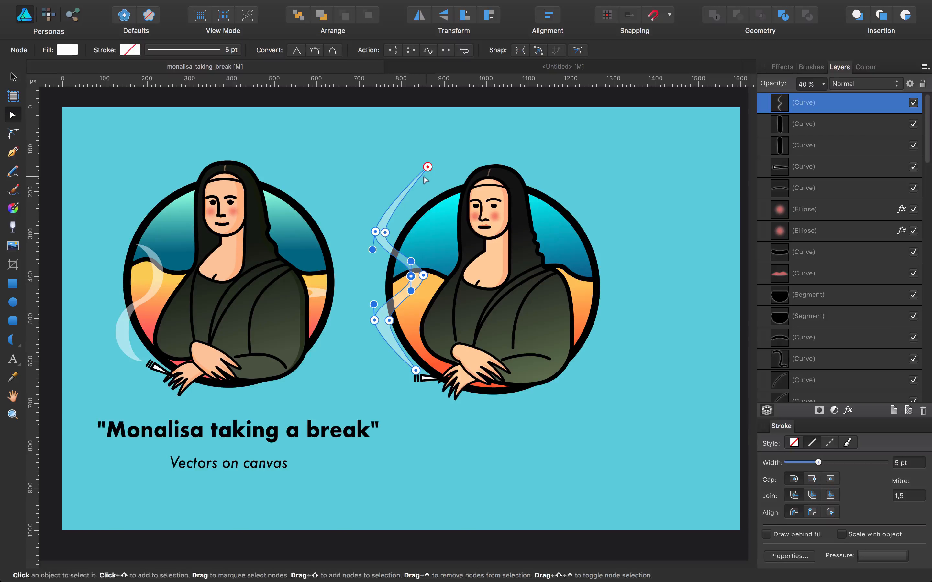
pyautogui.moveTo(428, 168); pyautogui.dragTo(422, 176)
pyautogui.moveTo(377, 215); pyautogui.dragTo(377, 207)
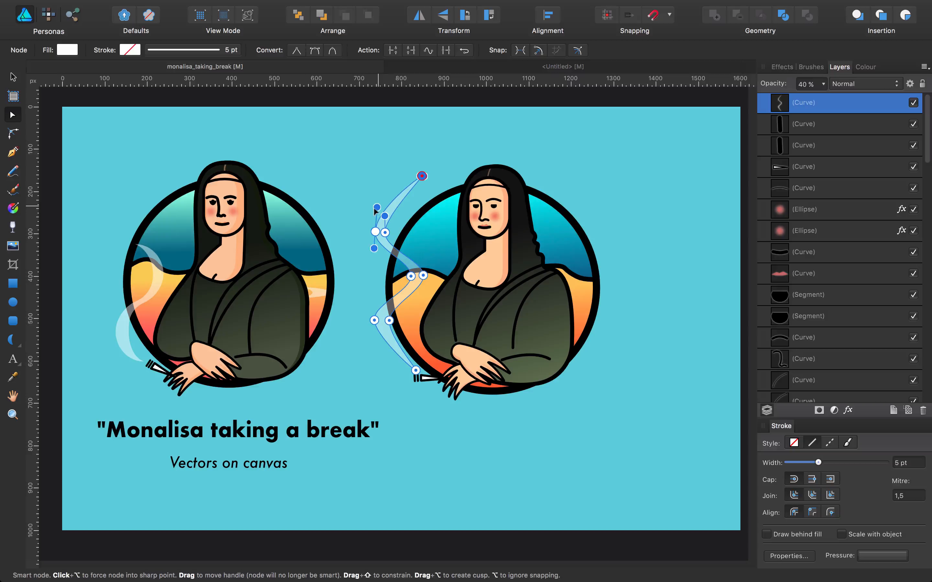
pyautogui.click(389, 179)
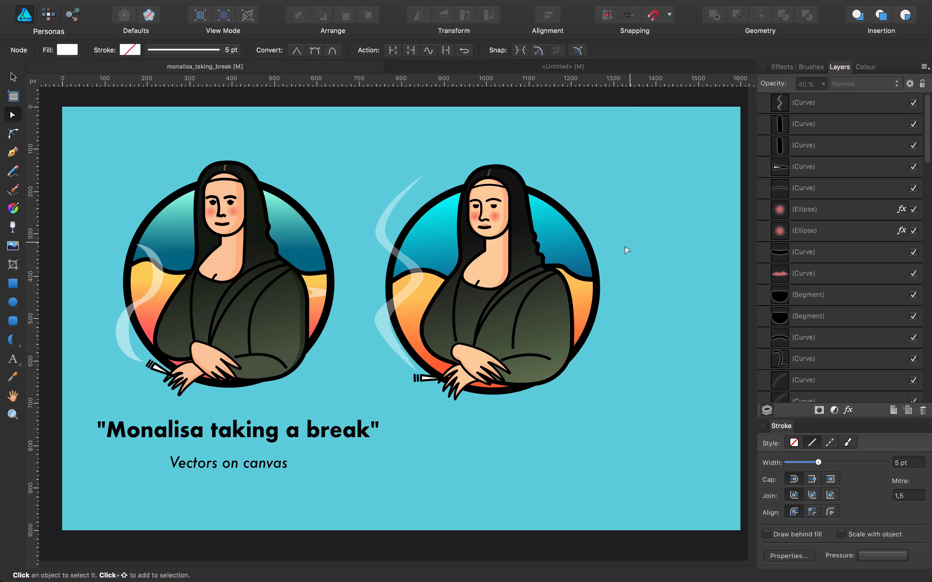
# Group the whole second character with its circle, cigarette and smoke, and move it further away from the first character
pyautogui.press('v')
pyautogui.moveTo(338, 130); pyautogui.dragTo(619, 410)
pyautogui.hotkey('ctrl', 'g')
pyautogui.moveTo(480, 269); pyautogui.dragTo(558, 281)
# Duplicate the "Monalisa taking a break" caption with its subtitle and place the copy beneath the second character
pyautogui.click(334, 431)
pyautogui.hotkey('ctrl', 'j')
pyautogui.moveTo(334, 431); pyautogui.dragTo(639, 447)
# Hide the interface panels, clear the selection and centre the artboard to review both illustrations side by side
pyautogui.press('Tab')
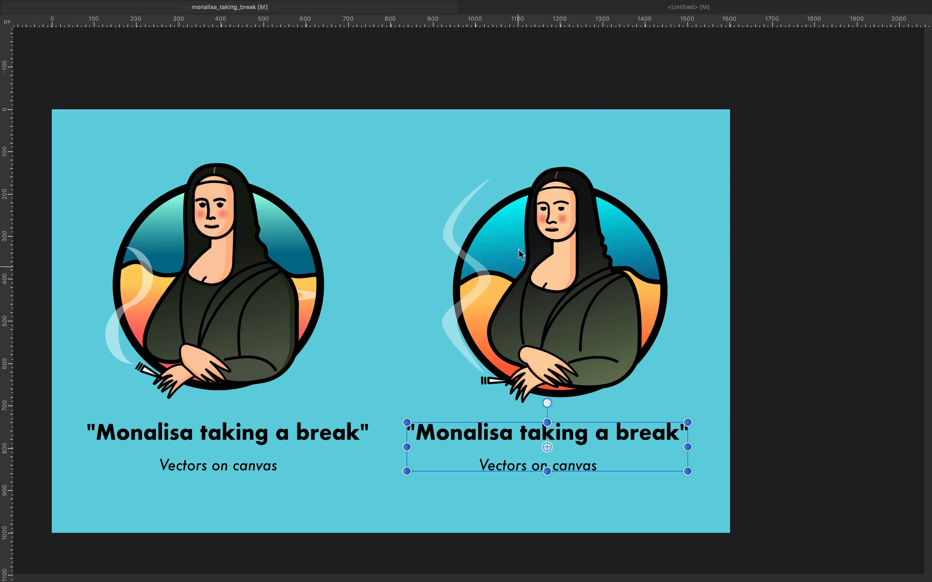
pyautogui.click(417, 159)
pyautogui.moveTo(387, 150); pyautogui.dragTo(458, 137)
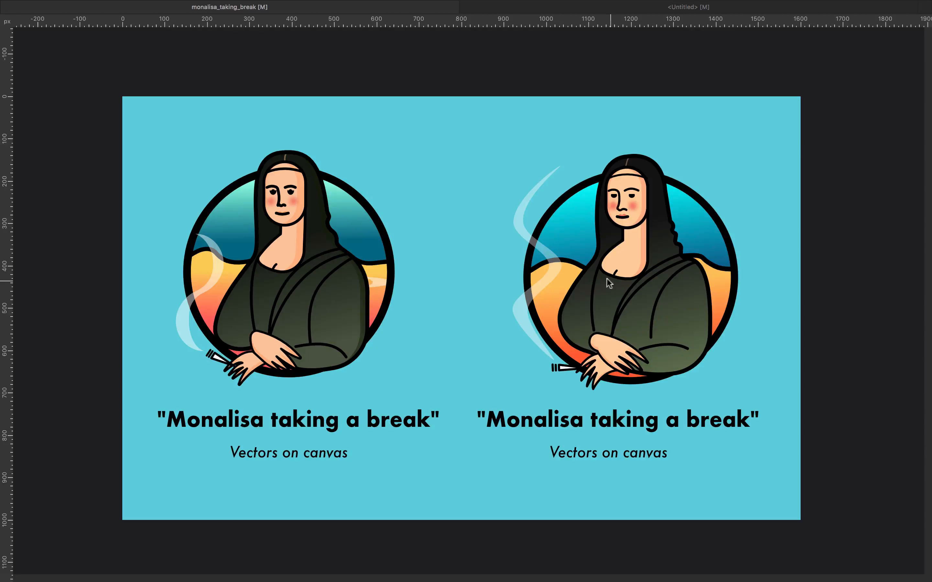